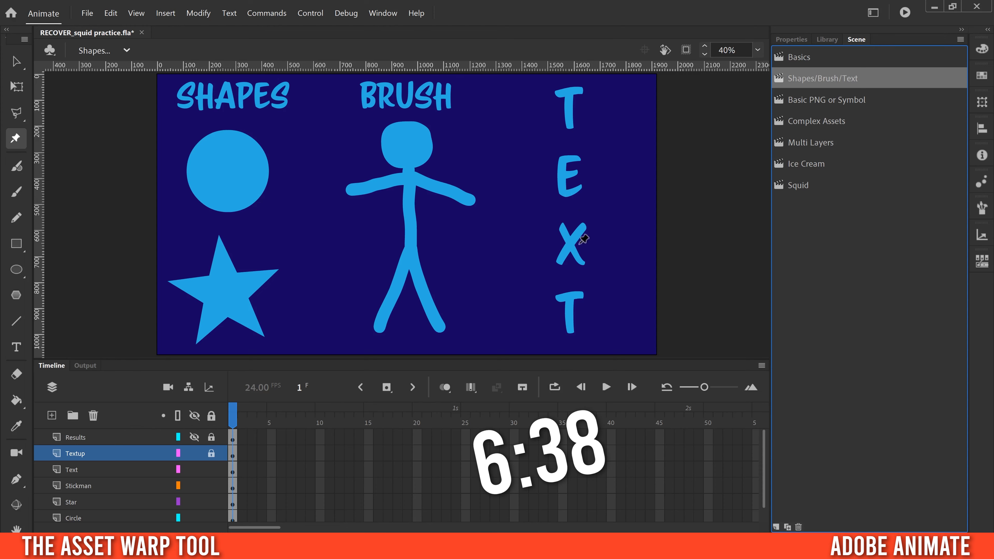
Browse through the Basic PNG or Symbol, Complex Assets and Squid scenes
click(833, 101)
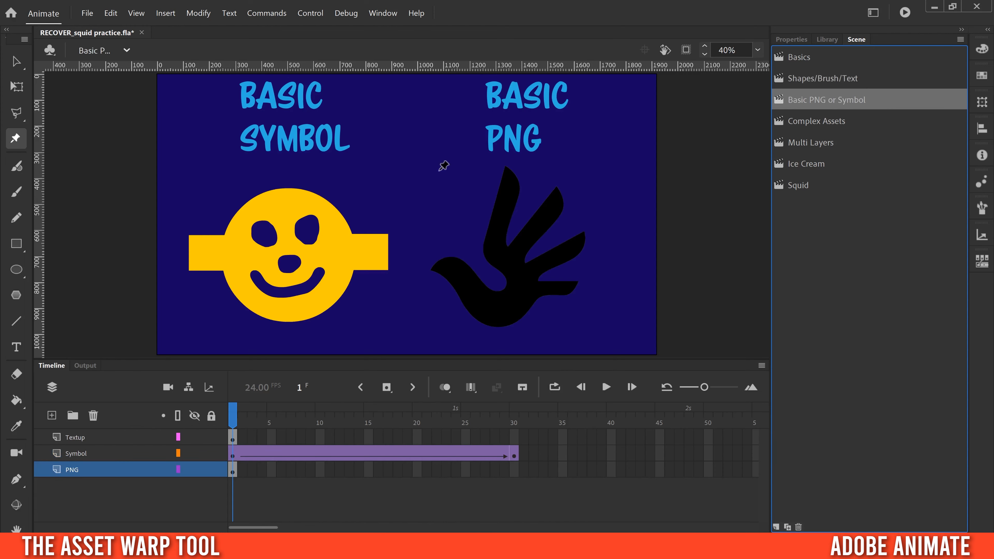
click(821, 119)
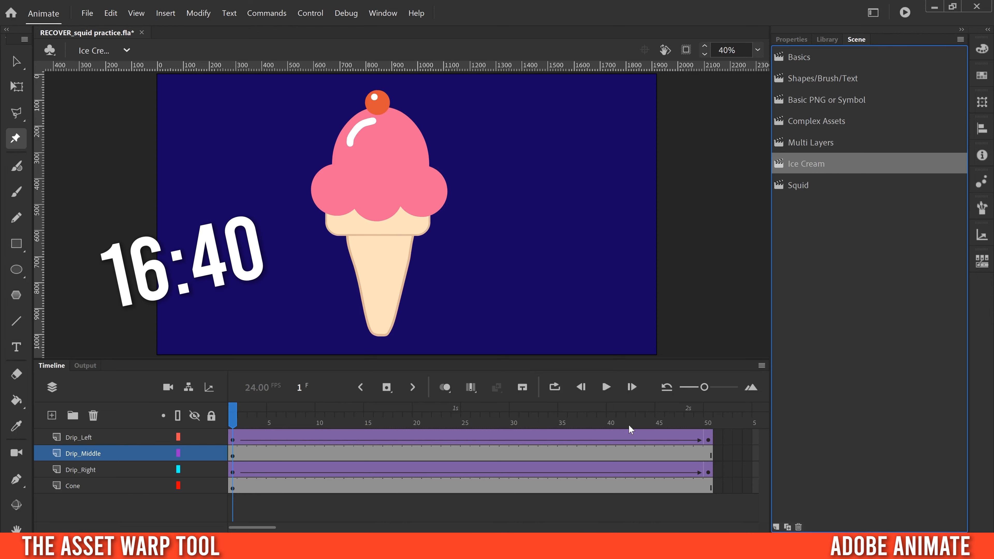
click(800, 185)
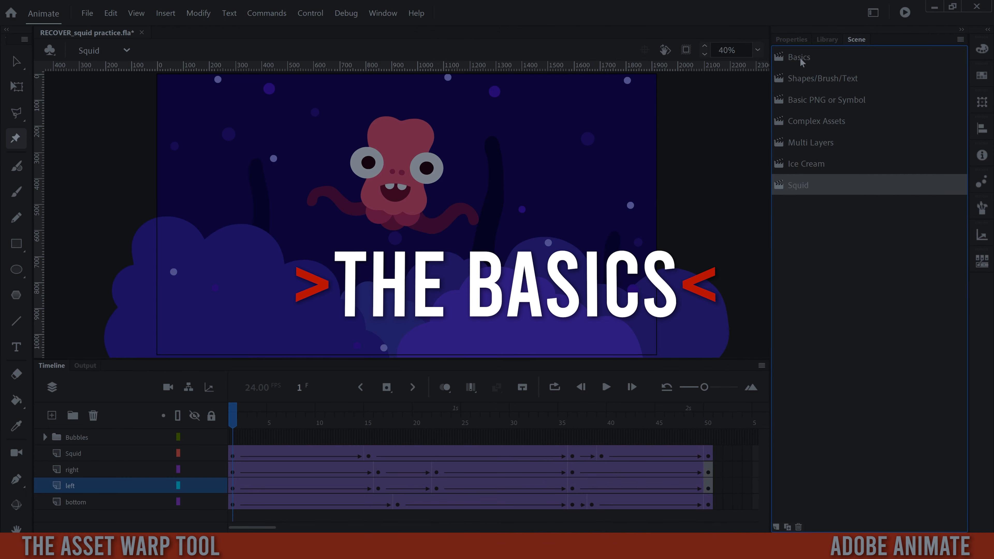
In the Basics scene, paint a wavy green line about 942 px wide with the Classic Brush at size 26
click(800, 57)
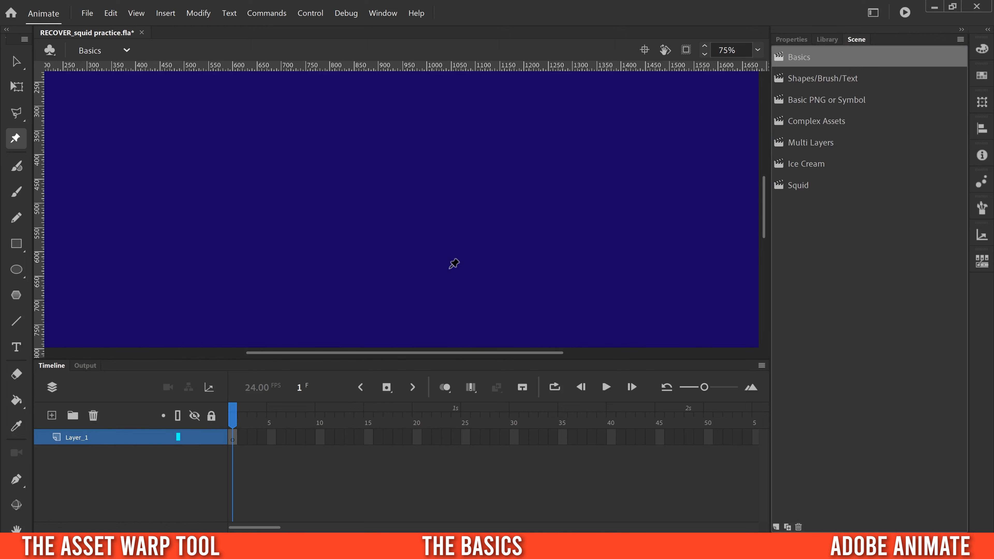
click(14, 138)
click(16, 194)
click(805, 40)
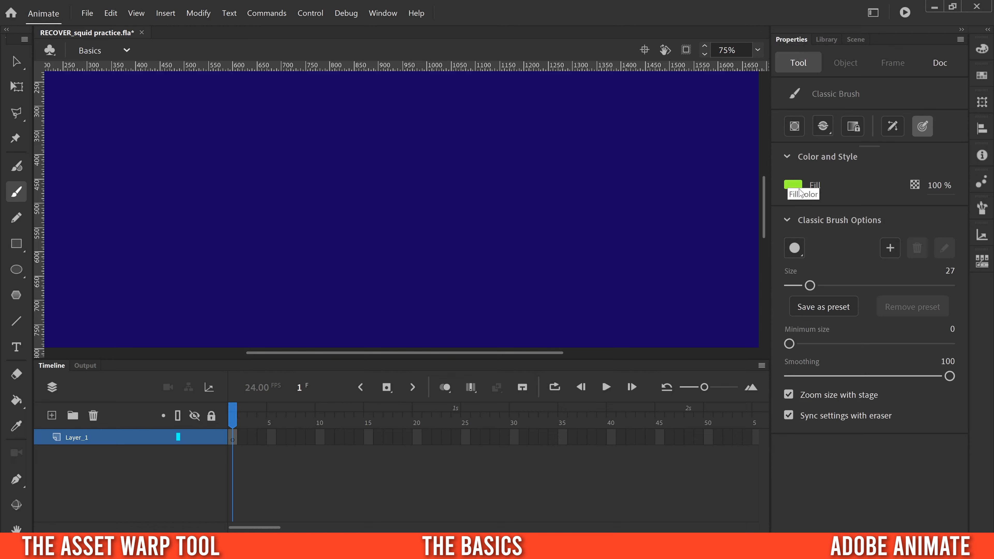
drag(809, 285, 809, 286)
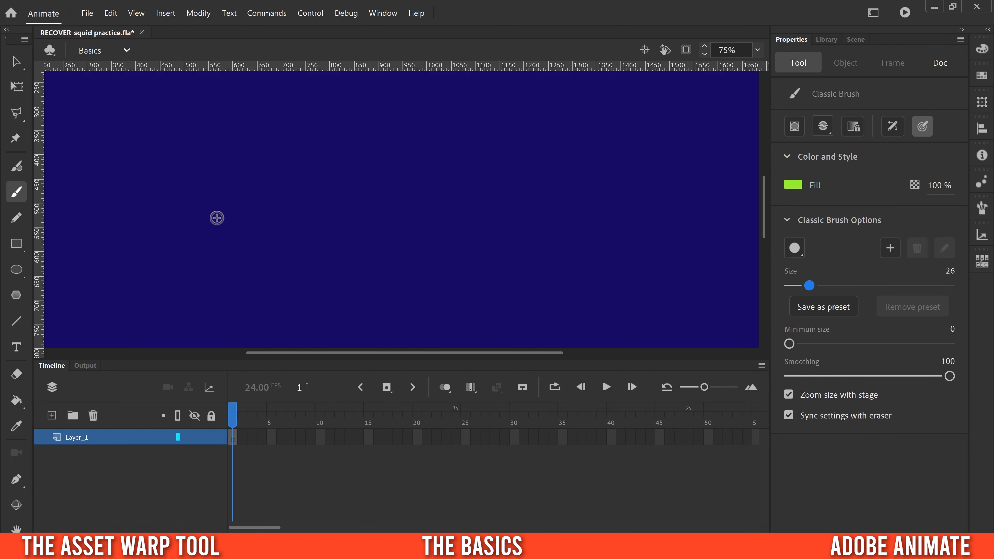
mouse_move(190, 220)
mouse_down()
mouse_move(210, 207)
mouse_move(359, 206)
mouse_move(446, 255)
mouse_move(568, 210)
mouse_move(636, 156)
mouse_up()
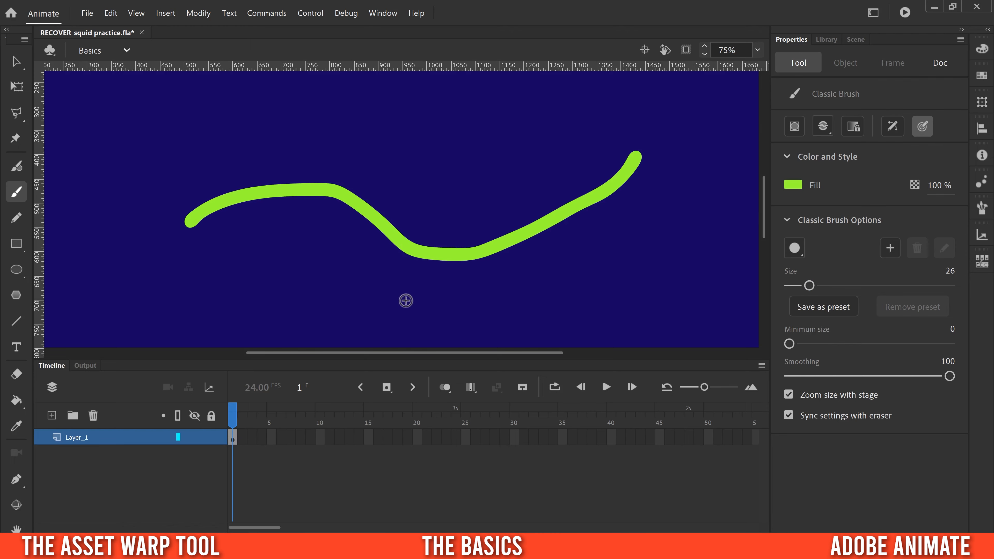
Place Asset Warp pins at the green line's left end, upper bend and right end, and toggle its mesh off and back on
click(14, 139)
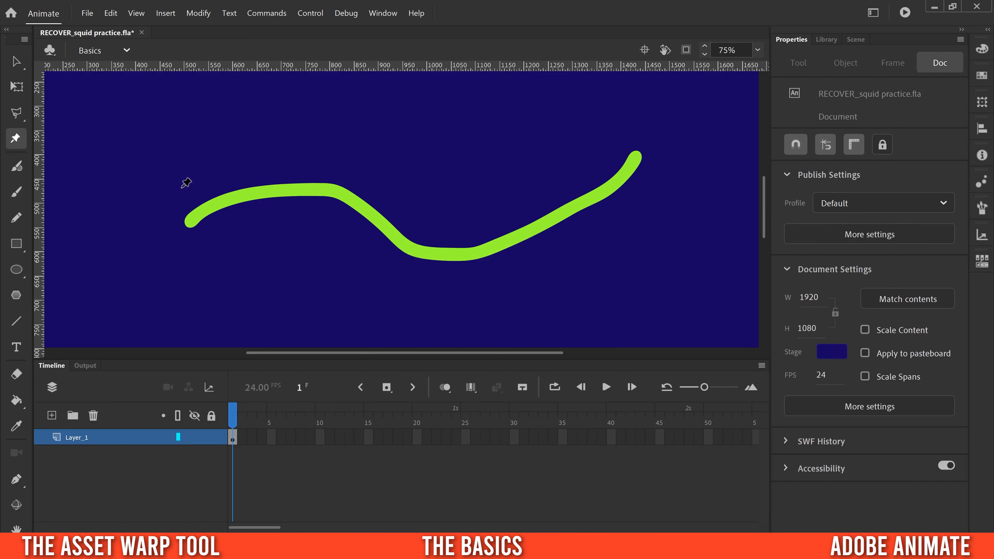
click(197, 212)
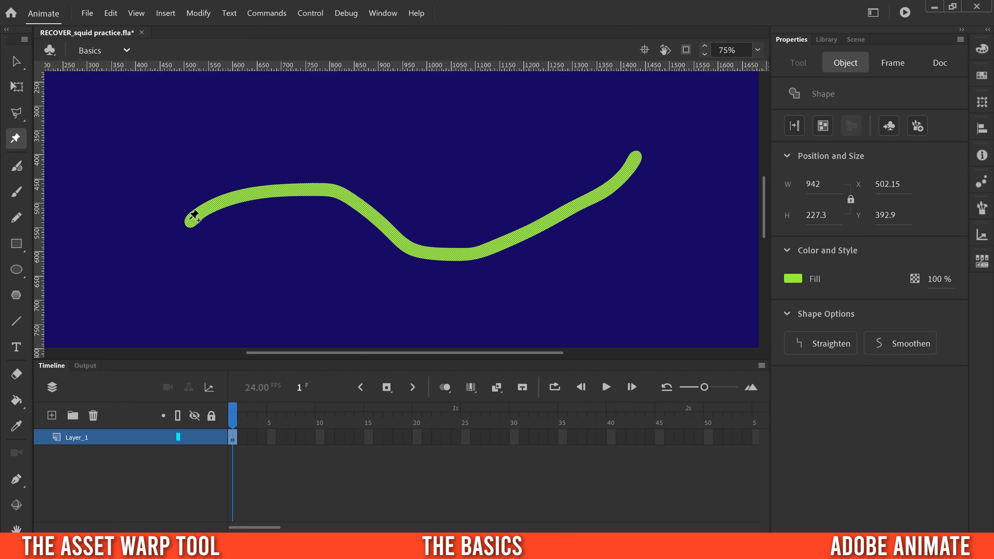
click(189, 222)
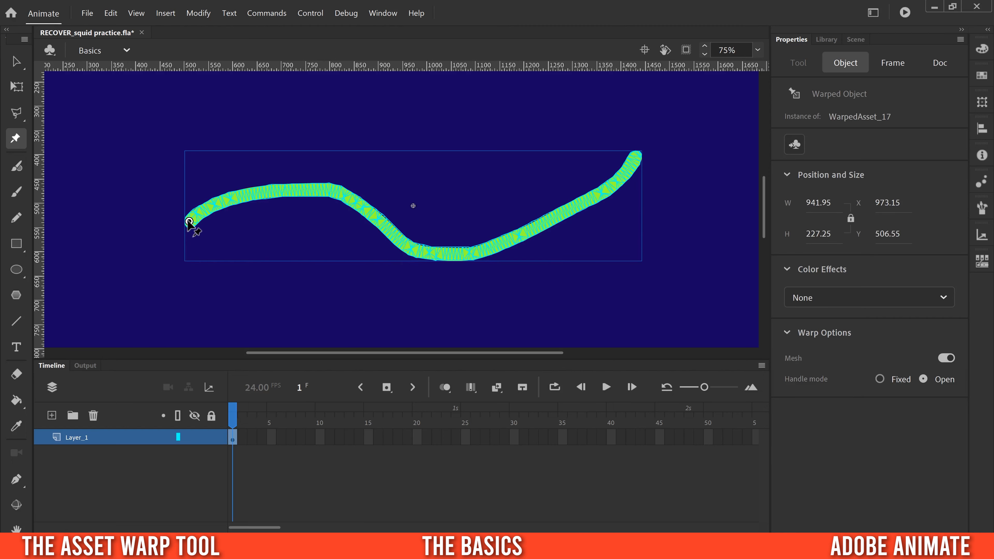
click(328, 190)
click(633, 159)
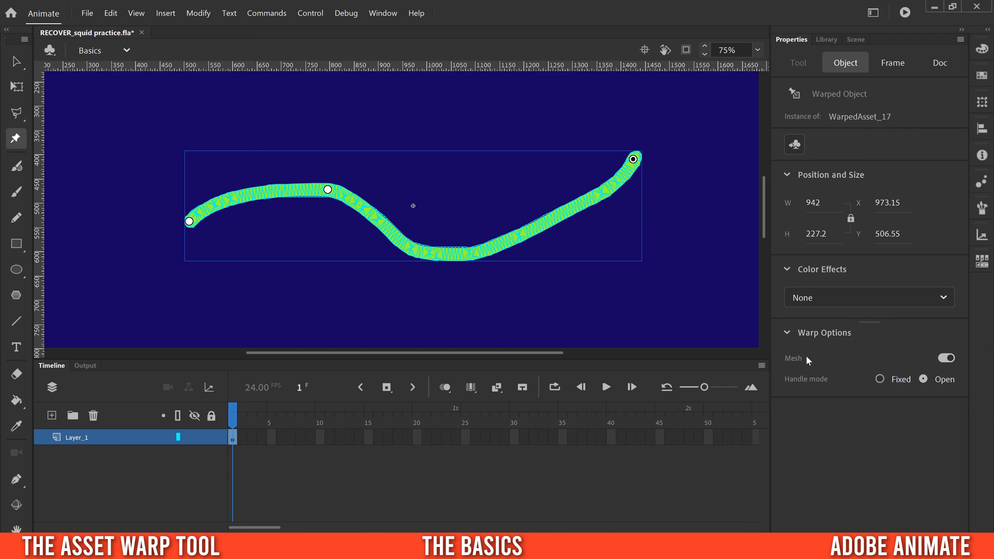
click(946, 358)
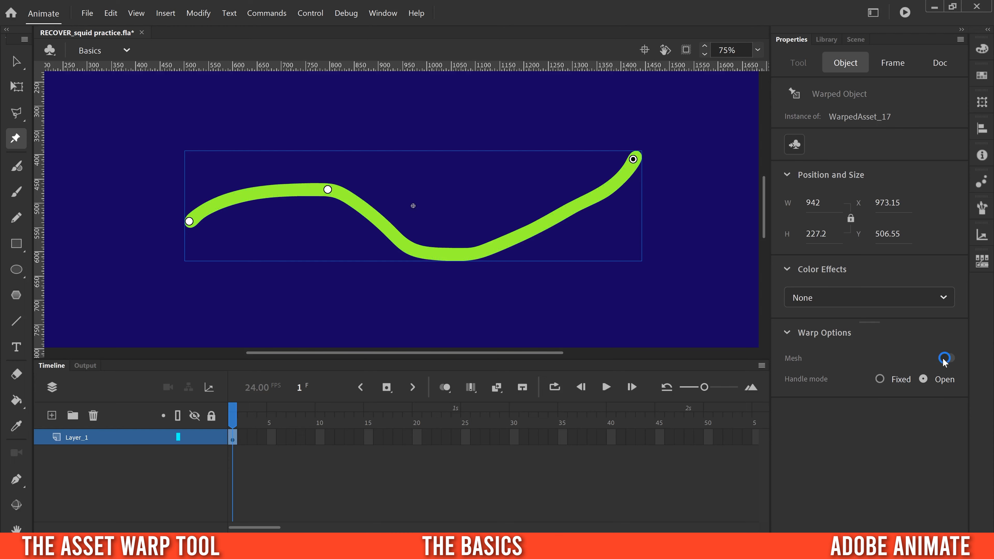
click(952, 357)
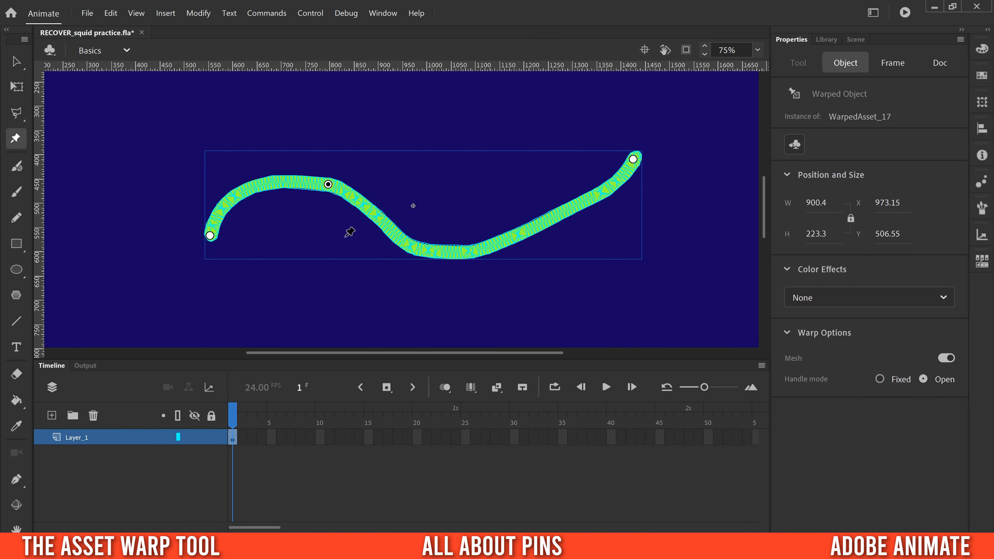
Nudge the upper-bend pin slightly and add a fourth pin at the line's lower bend
mouse_move(328, 184)
mouse_down()
mouse_move(322, 147)
mouse_move(323, 211)
mouse_move(323, 177)
mouse_move(326, 184)
mouse_up()
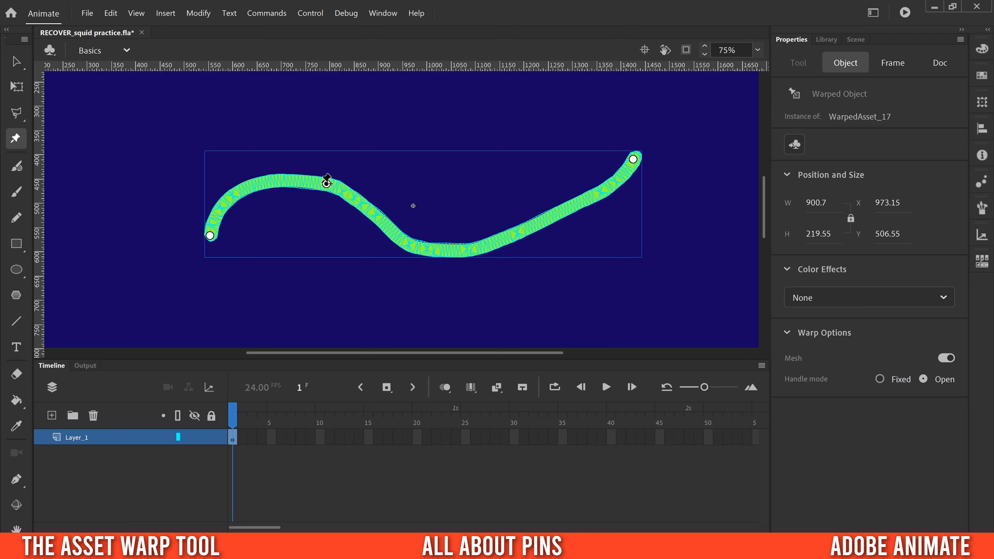
mouse_move(329, 185)
mouse_down()
mouse_move(328, 116)
mouse_move(329, 255)
mouse_move(331, 156)
mouse_move(325, 187)
mouse_up()
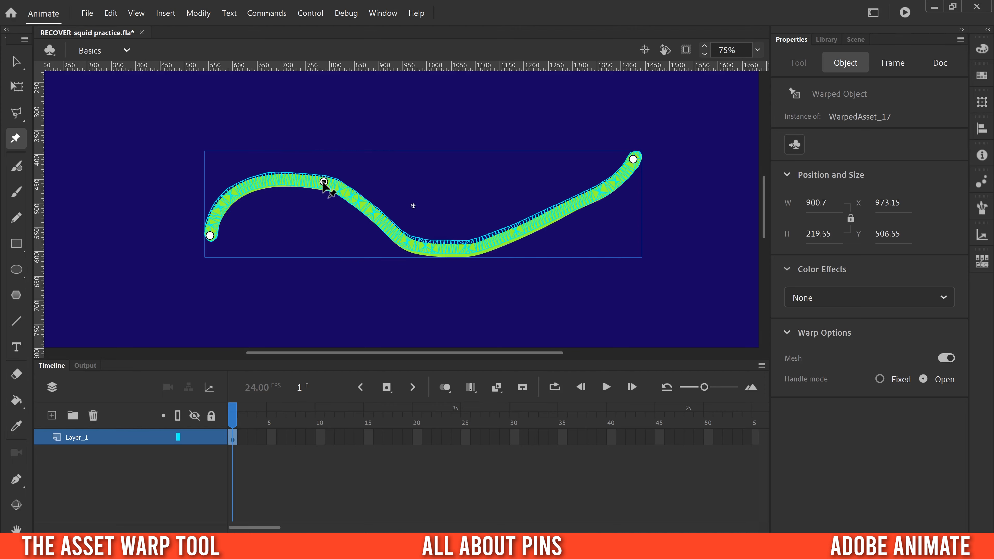
click(447, 246)
Move the upper-bend pin well below the line and back up to test the warp against the fourth pin
mouse_move(324, 183)
mouse_down()
mouse_move(329, 135)
mouse_move(326, 235)
mouse_move(328, 135)
mouse_move(311, 219)
mouse_move(317, 156)
mouse_move(324, 182)
mouse_up()
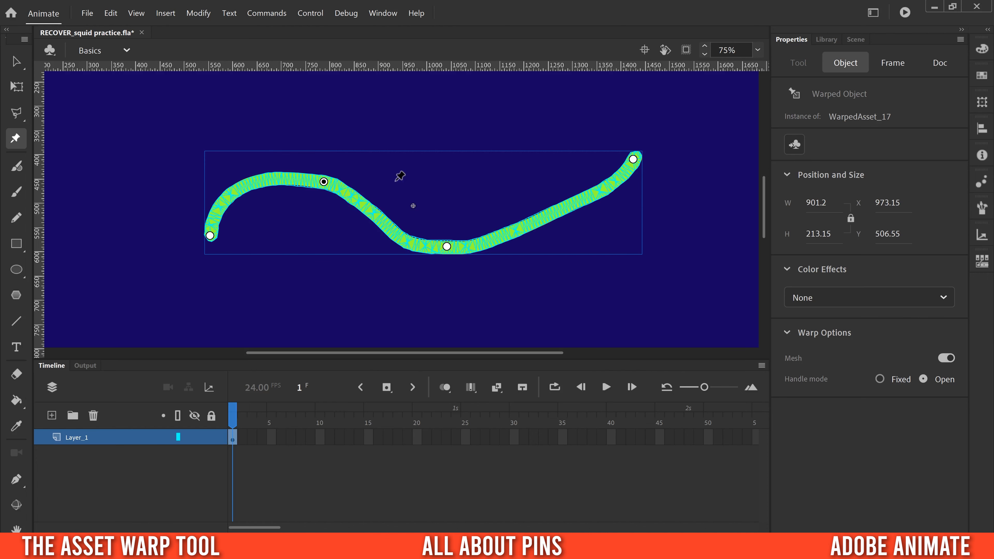
drag(324, 183, 324, 277)
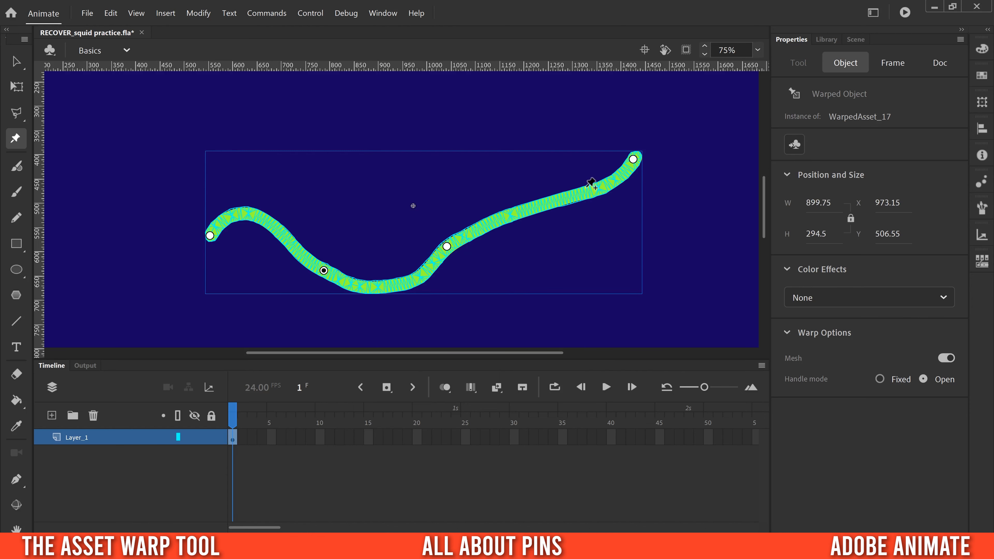
drag(324, 270, 335, 191)
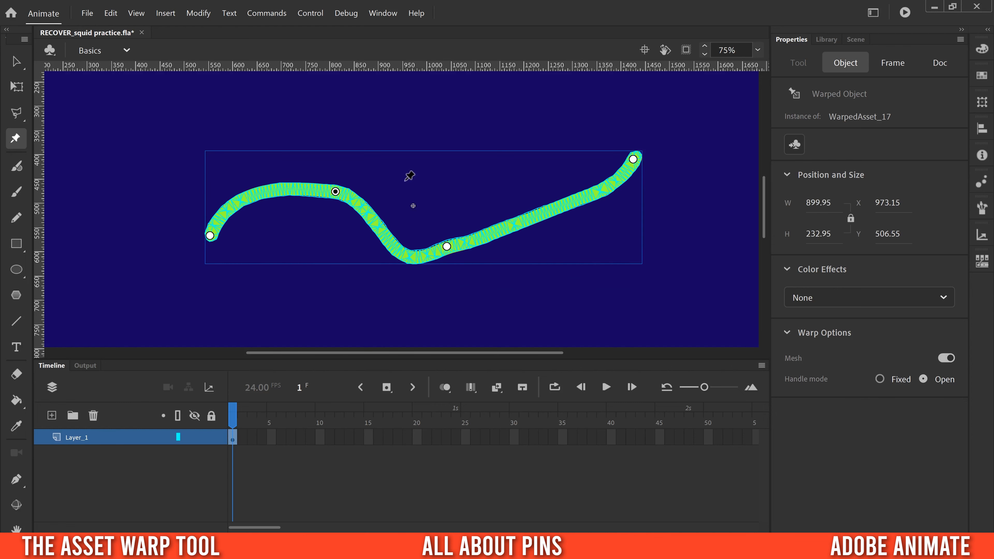
Set the lower-bend pin's handle mode to Fixed, and move the upper-bend pin higher and then far down
click(446, 247)
click(880, 379)
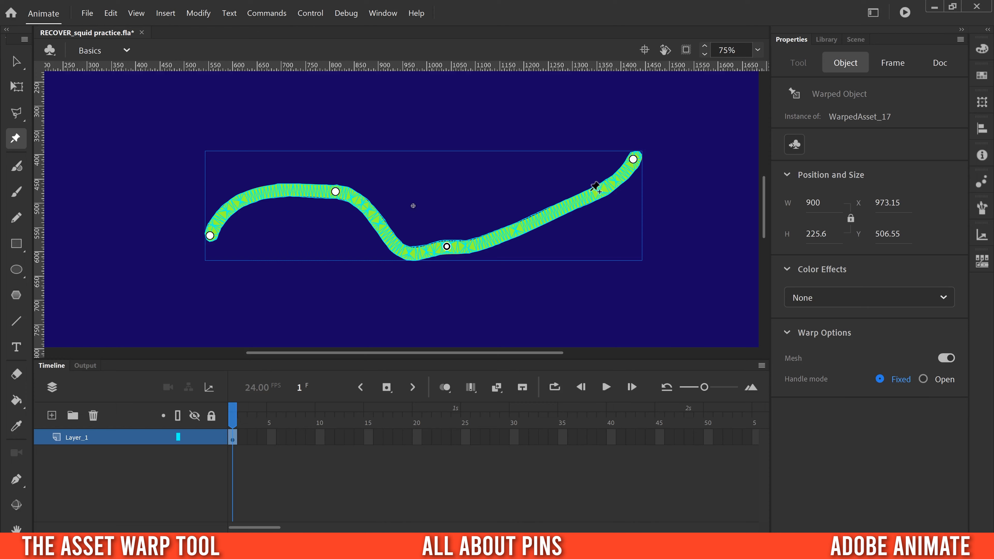
drag(335, 192, 337, 149)
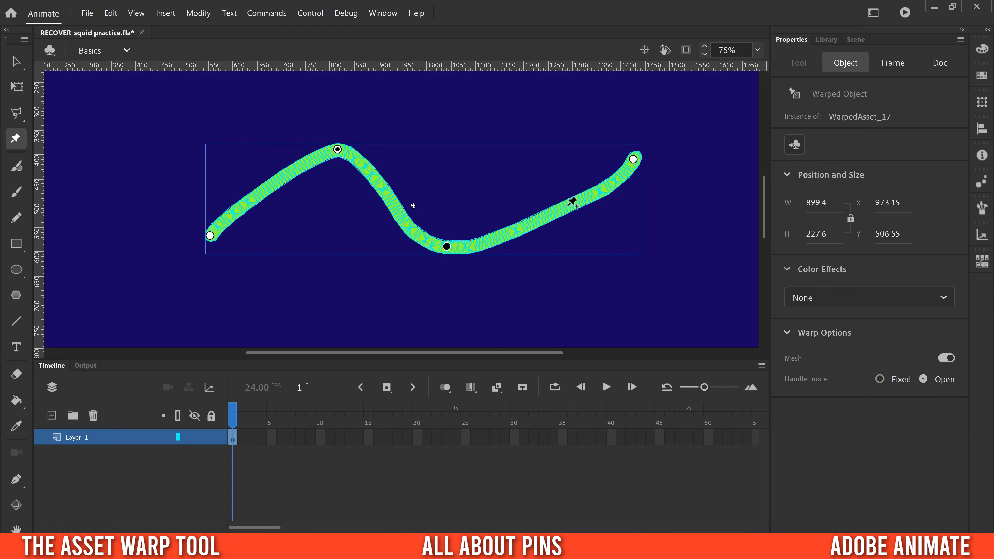
drag(337, 149, 325, 283)
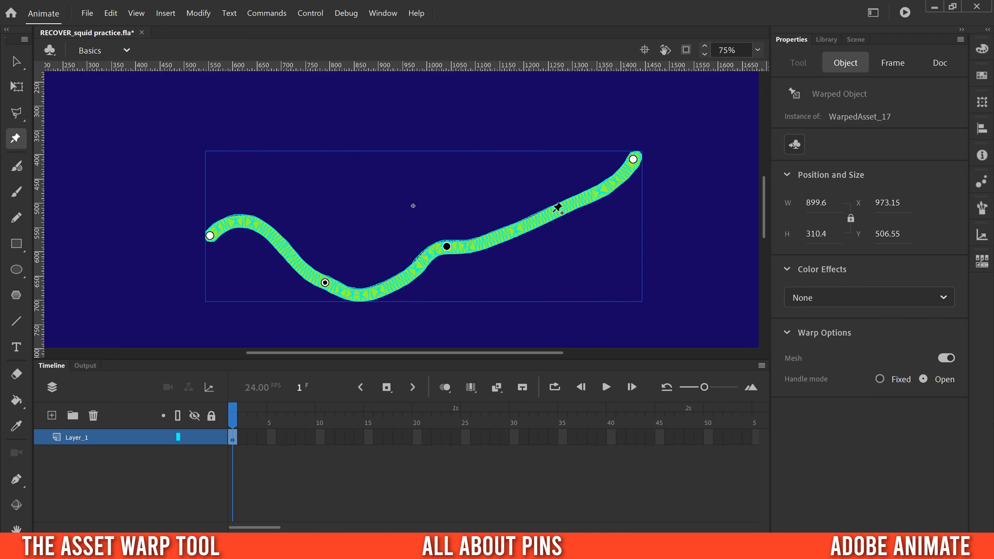
Rotate the fixed lower-bend pin to twist the line, and set its handle mode back to Open
click(446, 246)
drag(448, 237, 441, 251)
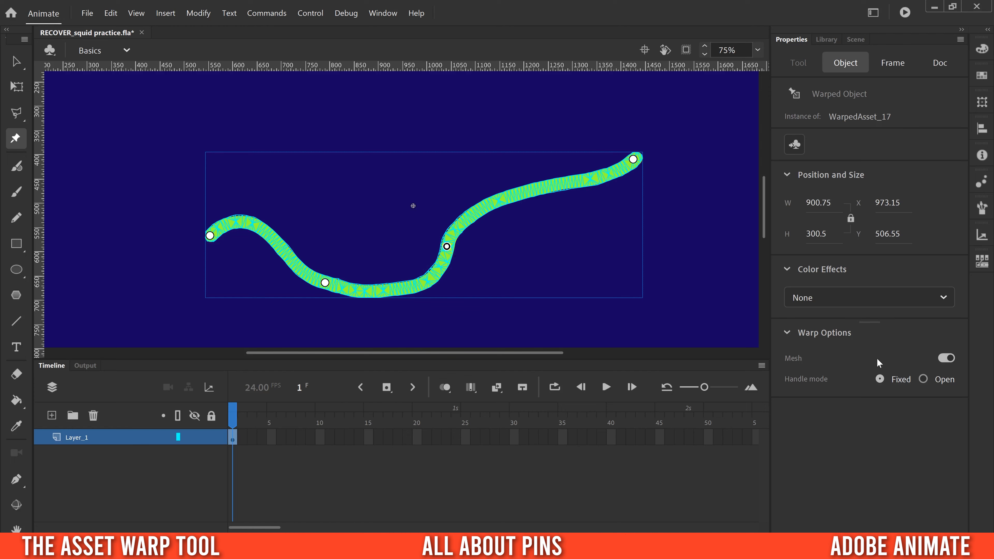
click(923, 380)
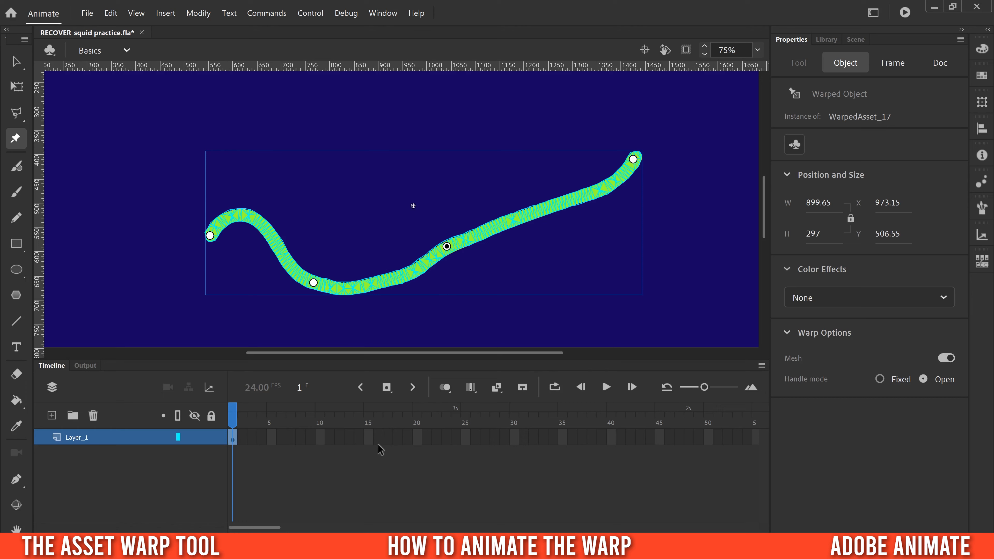
Extend Layer_1 with frames up to frame 30 and create a classic tween across them
click(514, 437)
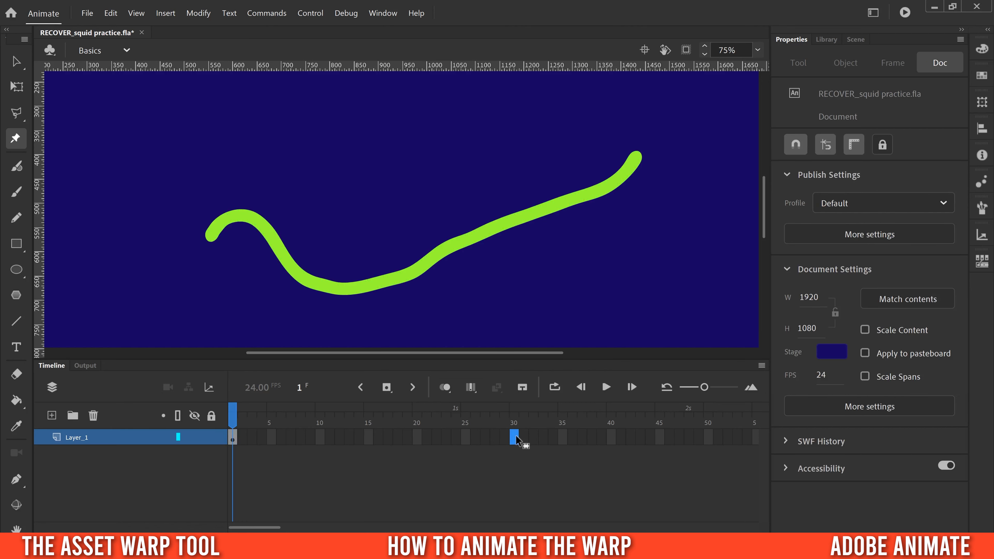
click(389, 388)
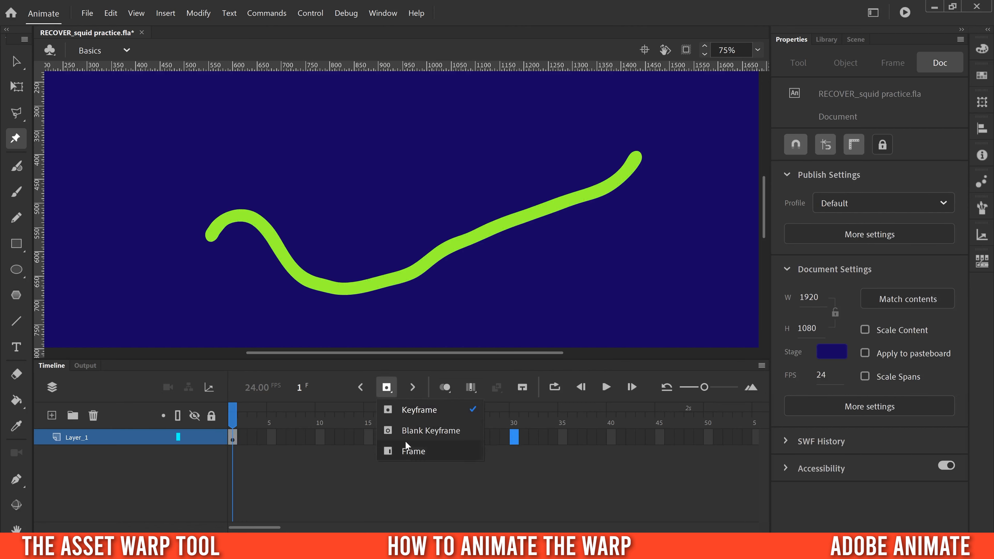
click(409, 451)
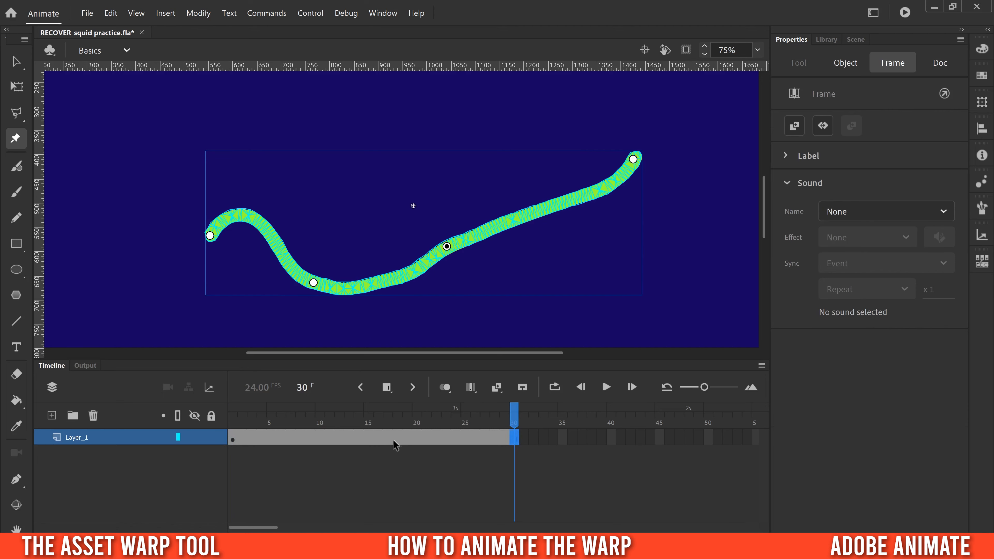
right_click(387, 437)
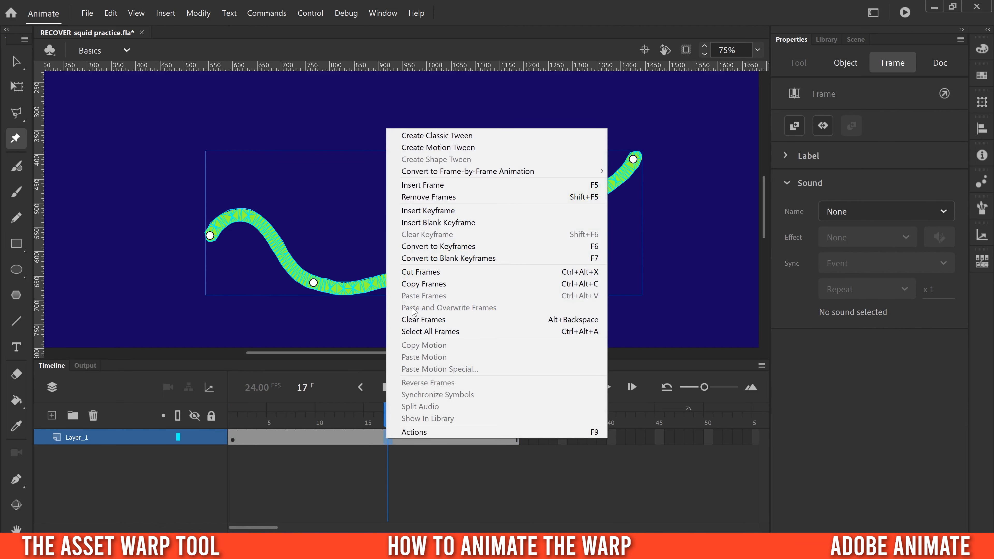
click(445, 136)
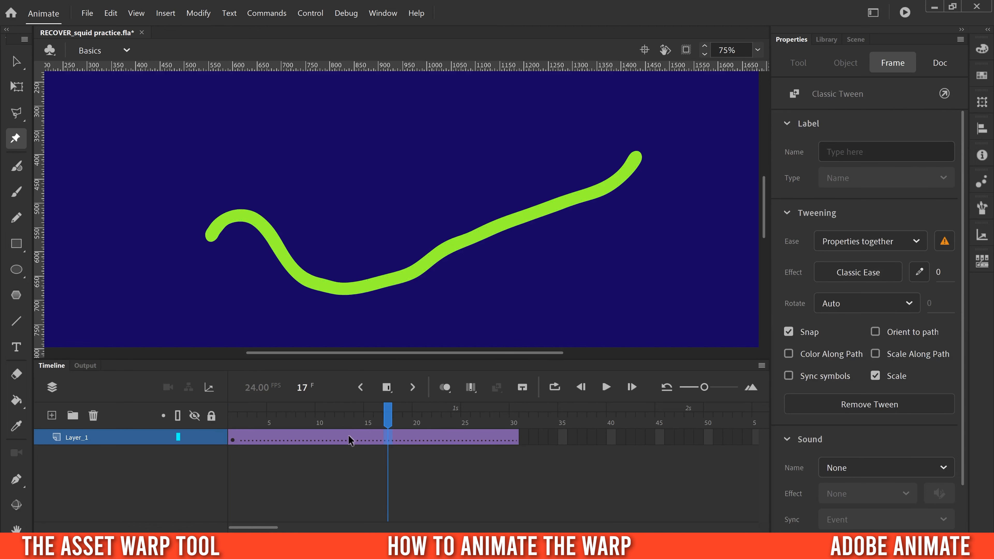
Insert a keyframe at frame 15 of the tween on Layer_1
click(337, 437)
click(368, 437)
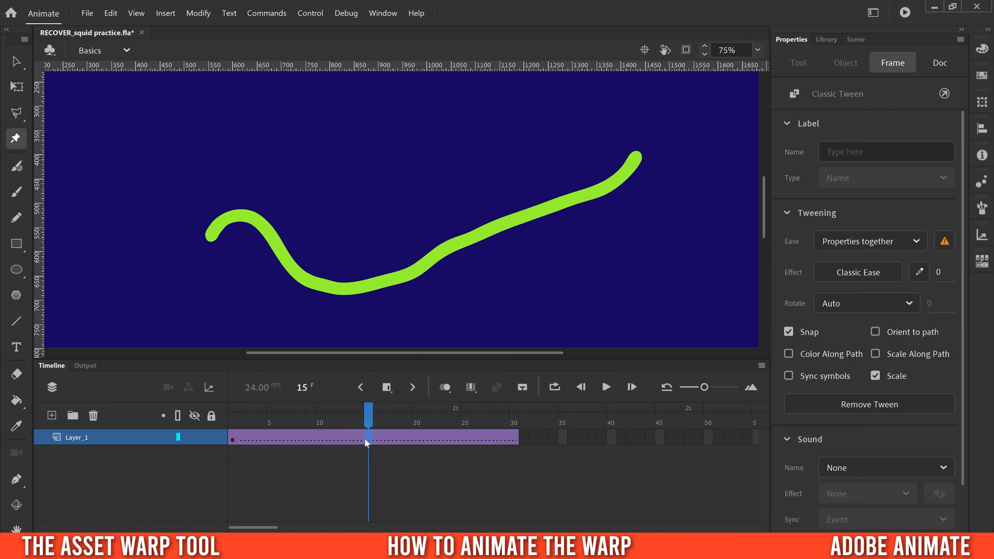
click(386, 390)
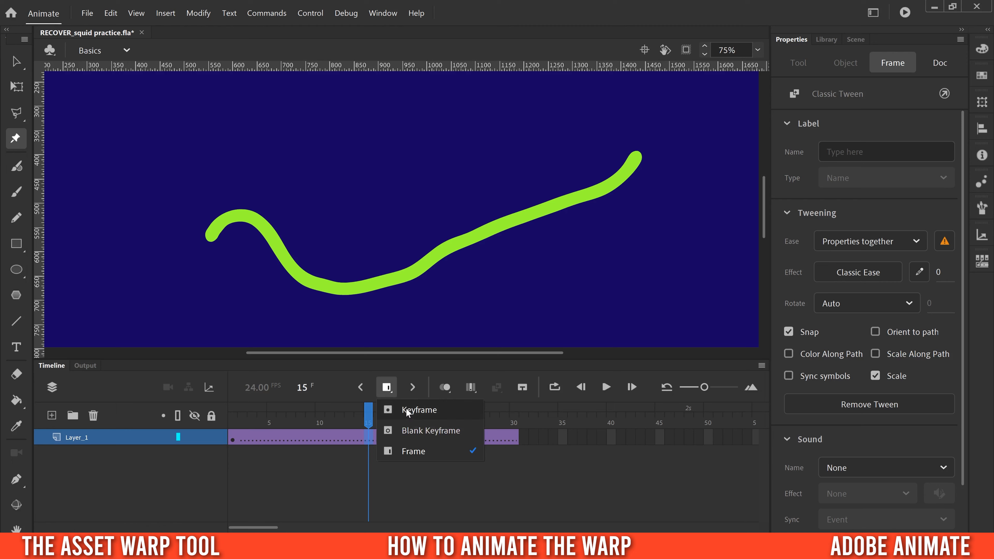
click(410, 409)
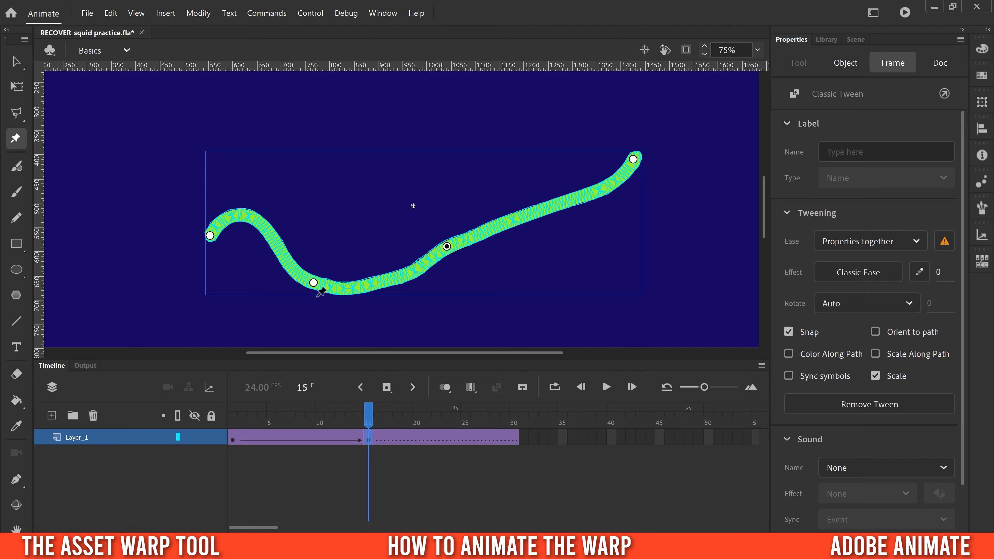
At frame 15, raise the second pin, move the third and right-end pins further right, and scrub to preview the warp
drag(314, 282, 337, 190)
drag(446, 246, 491, 232)
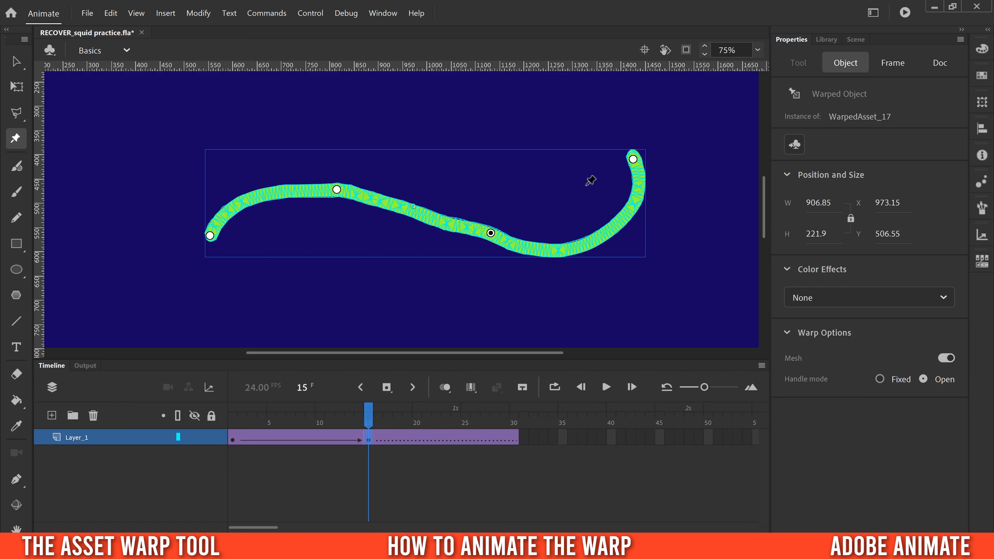
drag(633, 159, 688, 181)
mouse_move(350, 413)
mouse_down()
mouse_move(228, 421)
mouse_move(366, 422)
mouse_up()
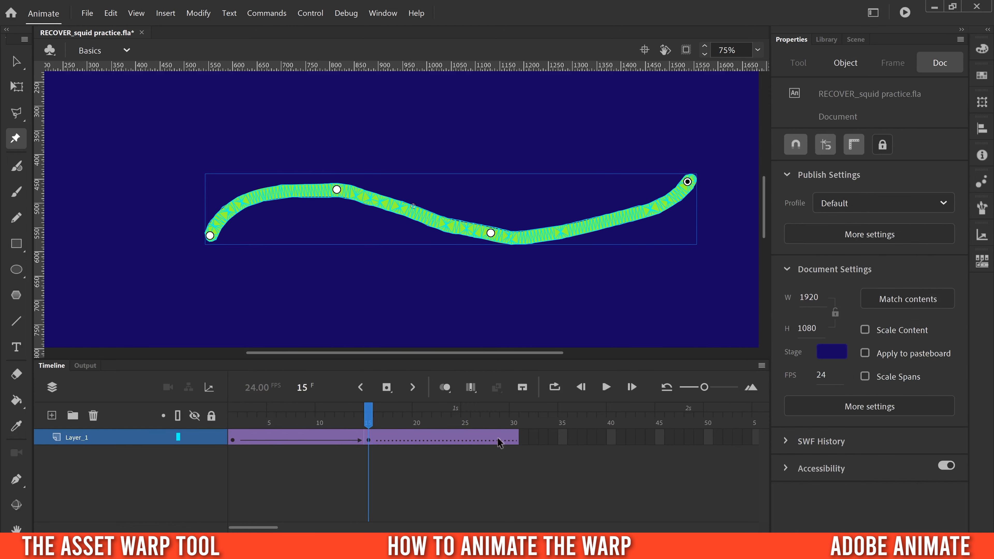
Insert a keyframe at frame 30 of Layer_1
click(513, 439)
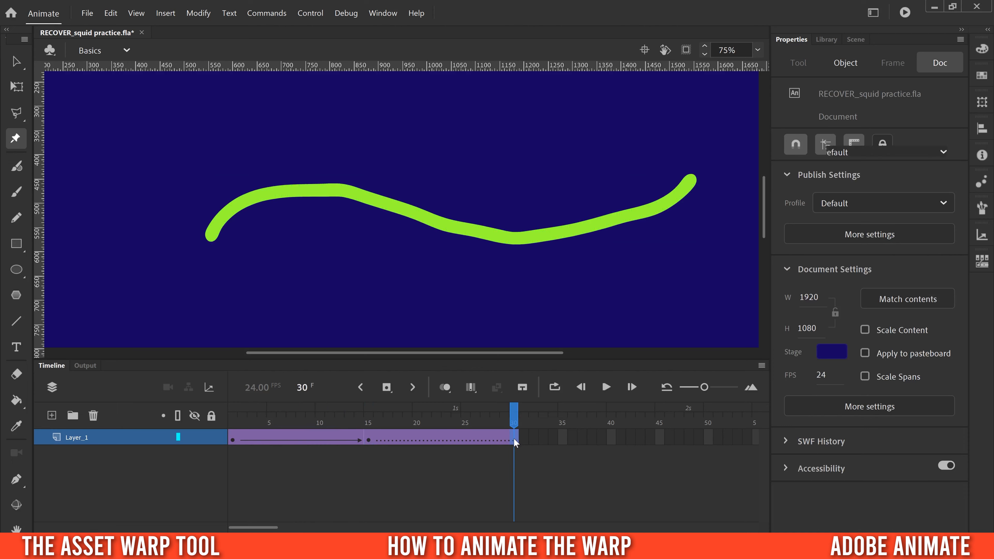
click(386, 389)
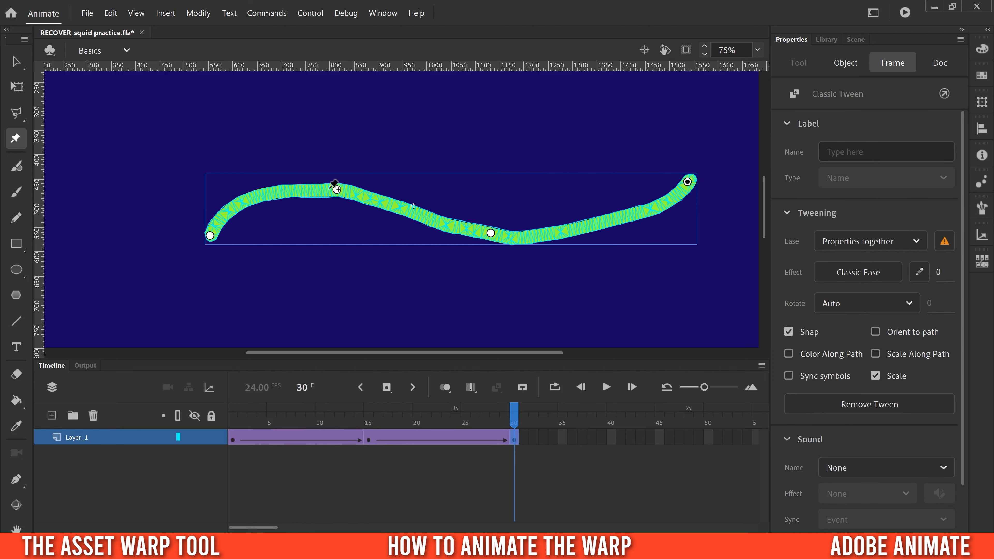
At frame 30, move the left-end pin up-left, the third pin up and the right-end pin outward, then preview the tween
drag(210, 235, 172, 196)
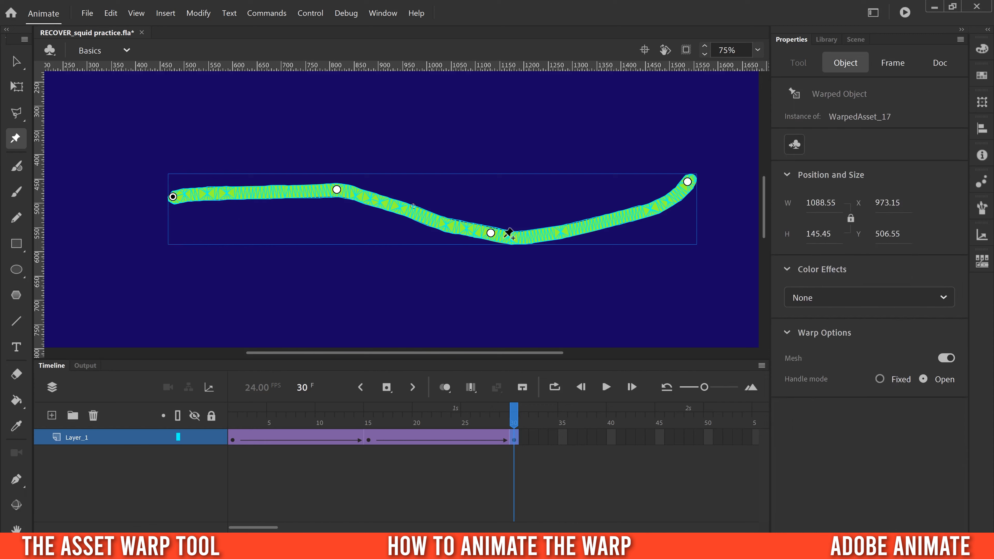
drag(490, 233, 502, 197)
drag(688, 181, 717, 190)
drag(358, 418, 339, 425)
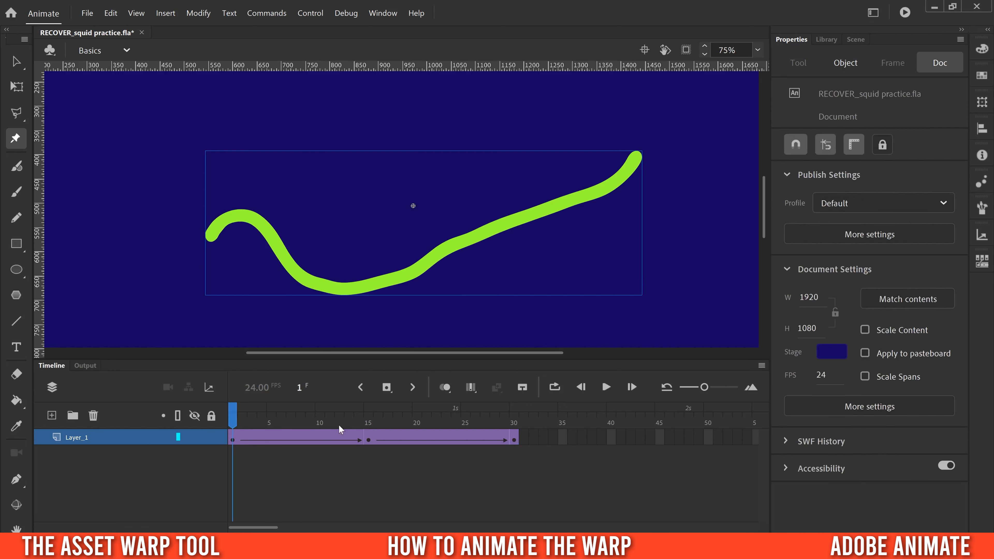
click(605, 387)
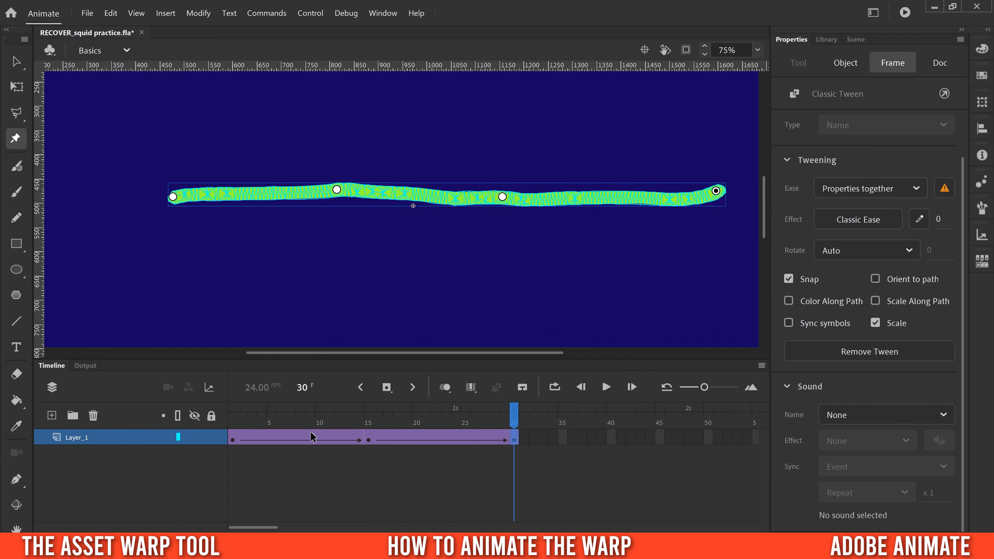
Set the easing effect of the tween span between frames 1 and 15 to Quint Ease-Out
click(319, 437)
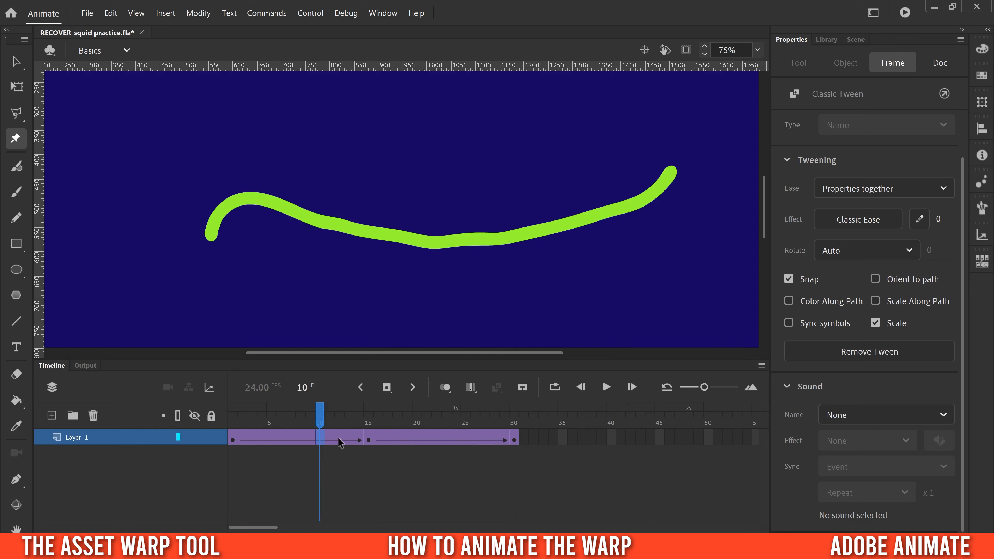
click(331, 438)
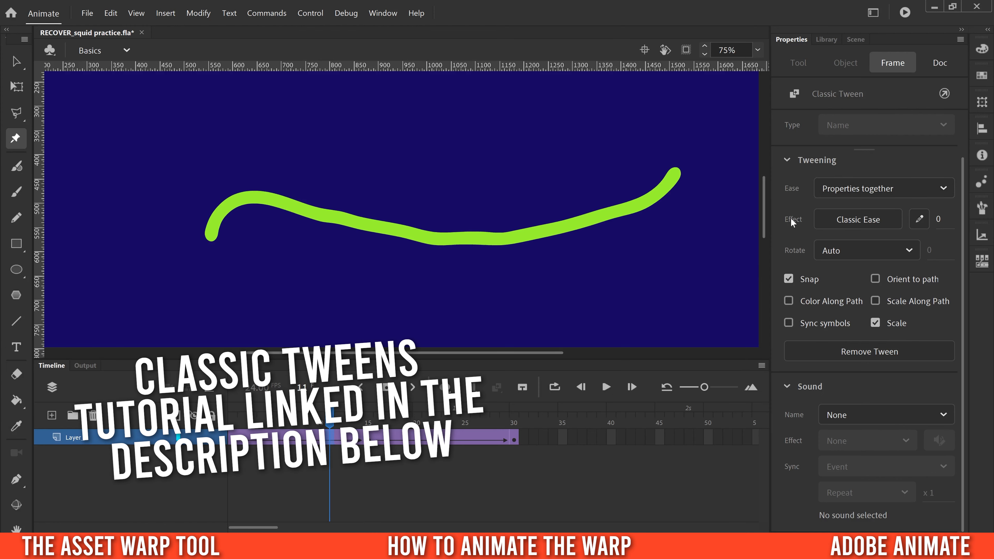
click(861, 219)
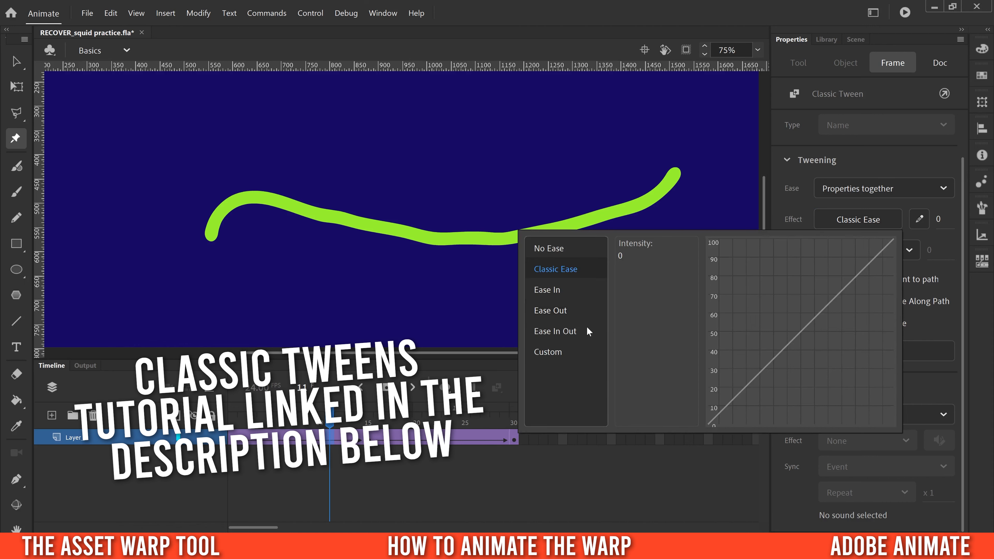
click(554, 310)
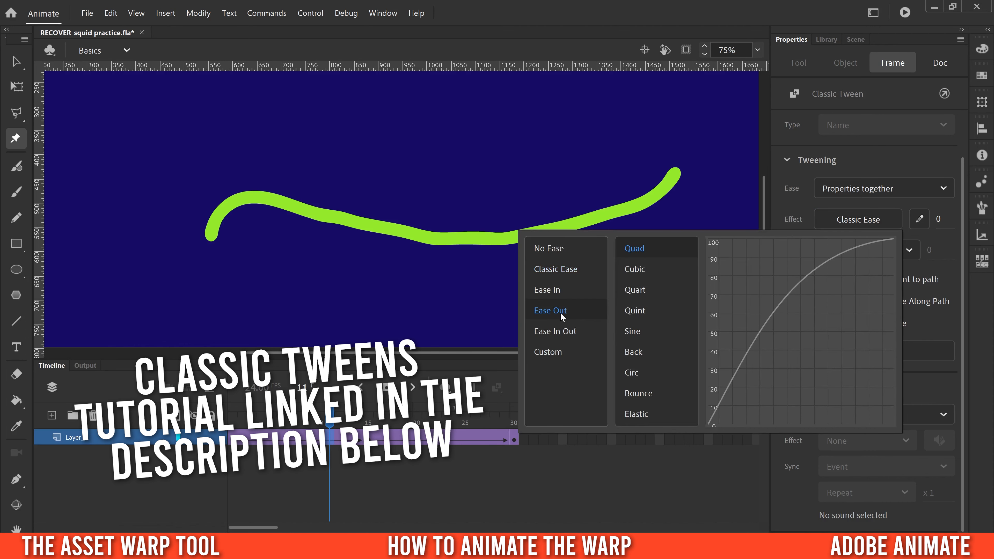
Apply a 79% magenta Tint (204, 0, 153) to the warped line at frame 15 and scrub through the colour change
click(368, 438)
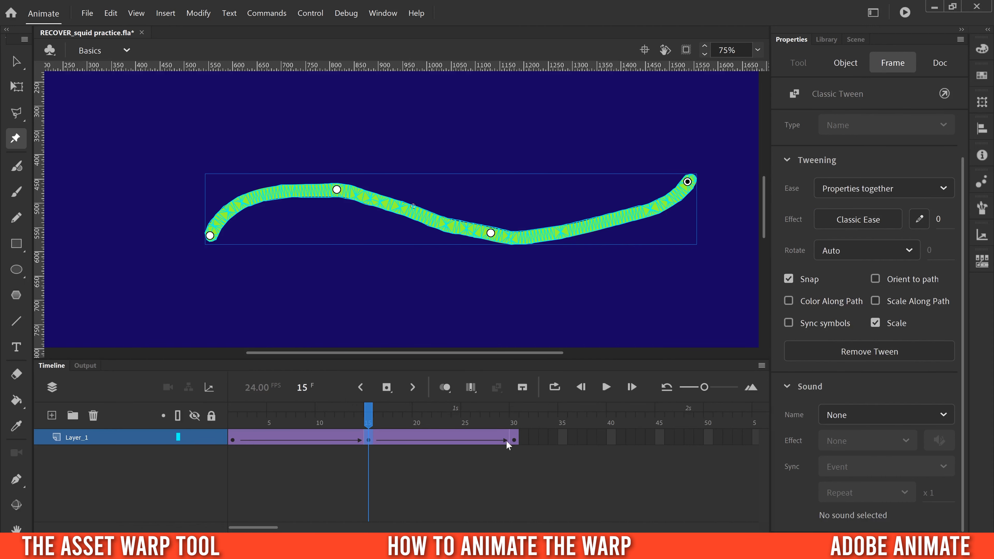
click(845, 64)
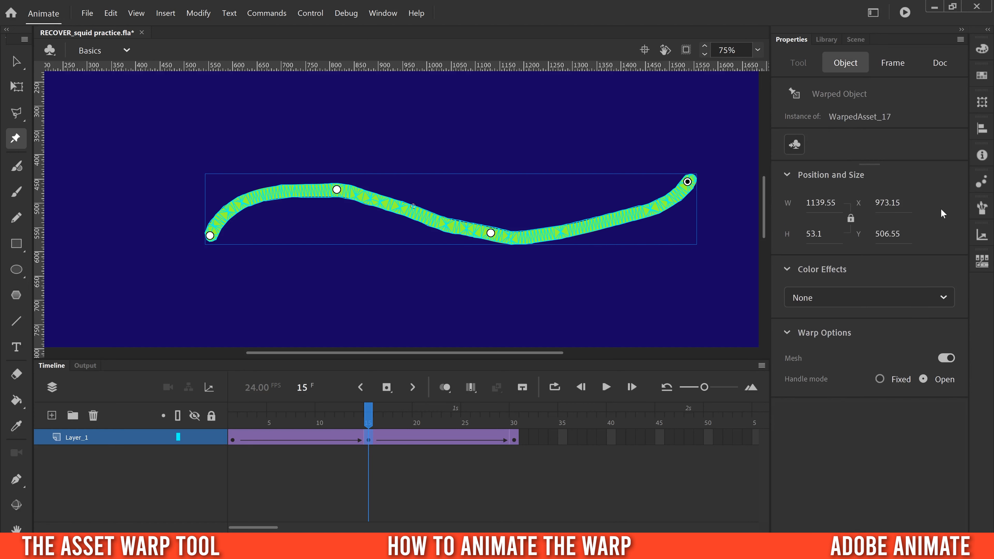
click(942, 299)
click(806, 364)
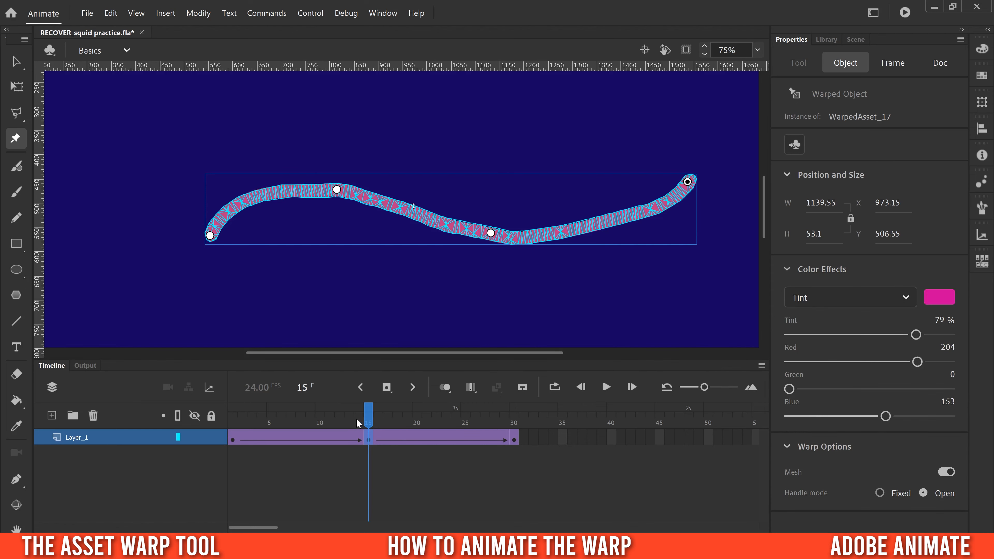
drag(369, 414, 232, 425)
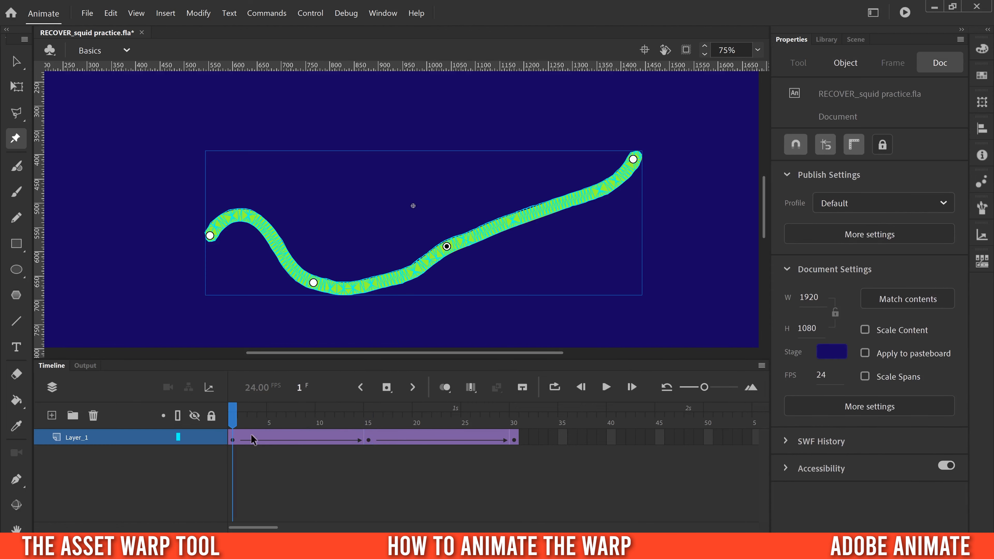
mouse_move(235, 423)
mouse_down()
mouse_move(364, 417)
mouse_move(506, 424)
mouse_move(512, 434)
mouse_up()
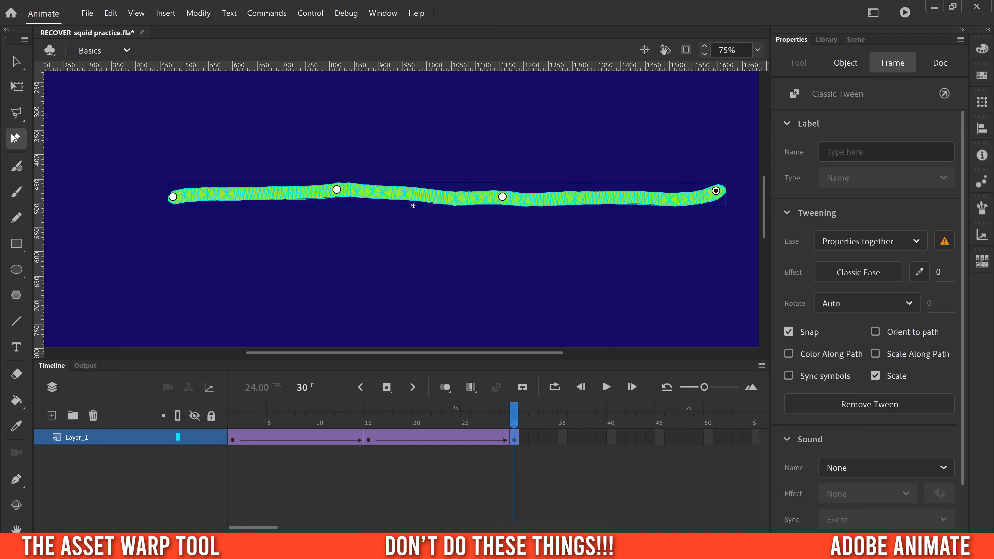
Try adding an extra pin between the second and third pins at frame 15, and compare the pins on the other keyframes
click(368, 439)
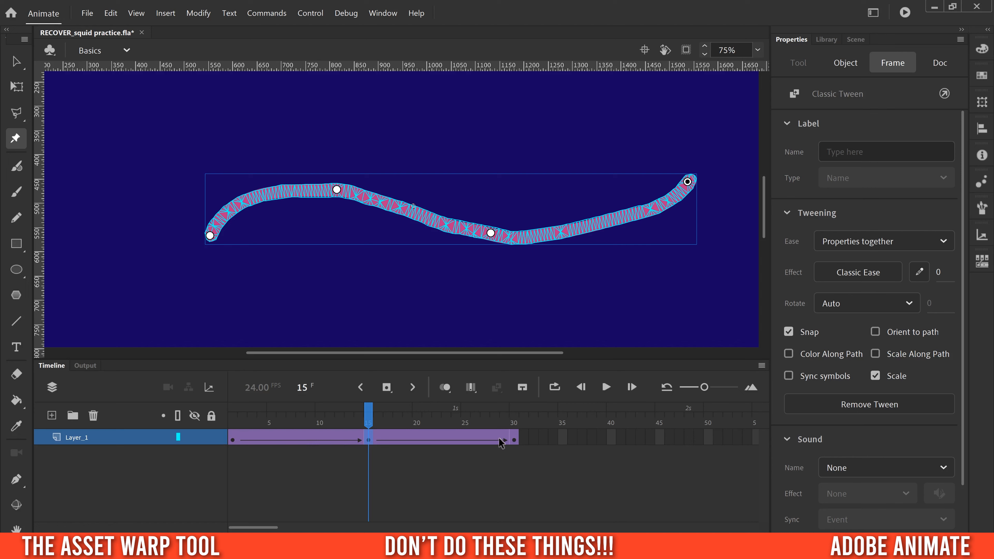
click(421, 215)
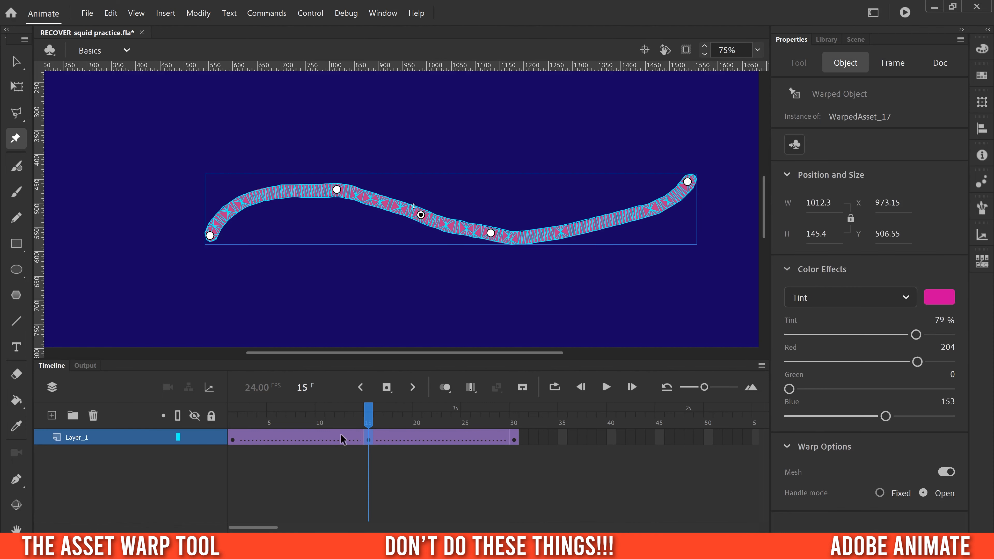
mouse_move(354, 421)
mouse_down()
mouse_move(216, 417)
mouse_move(242, 422)
mouse_move(227, 441)
mouse_move(322, 432)
mouse_move(250, 431)
mouse_move(345, 446)
mouse_move(513, 448)
mouse_move(369, 446)
mouse_up()
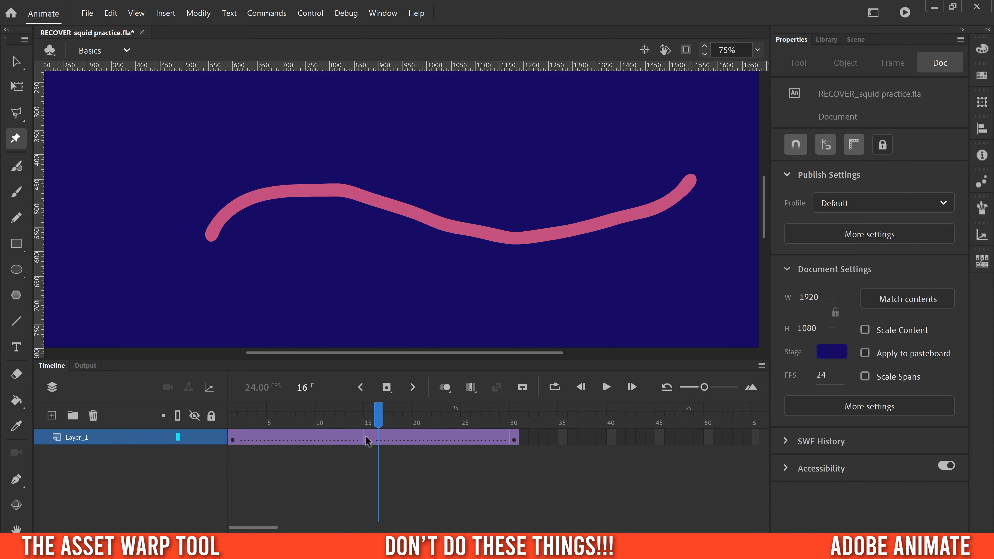
click(366, 437)
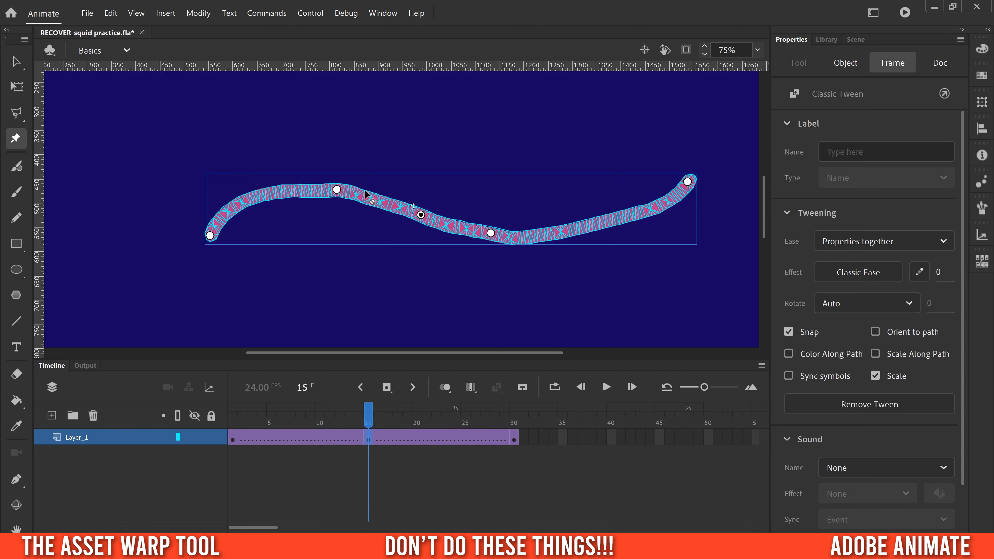
click(515, 439)
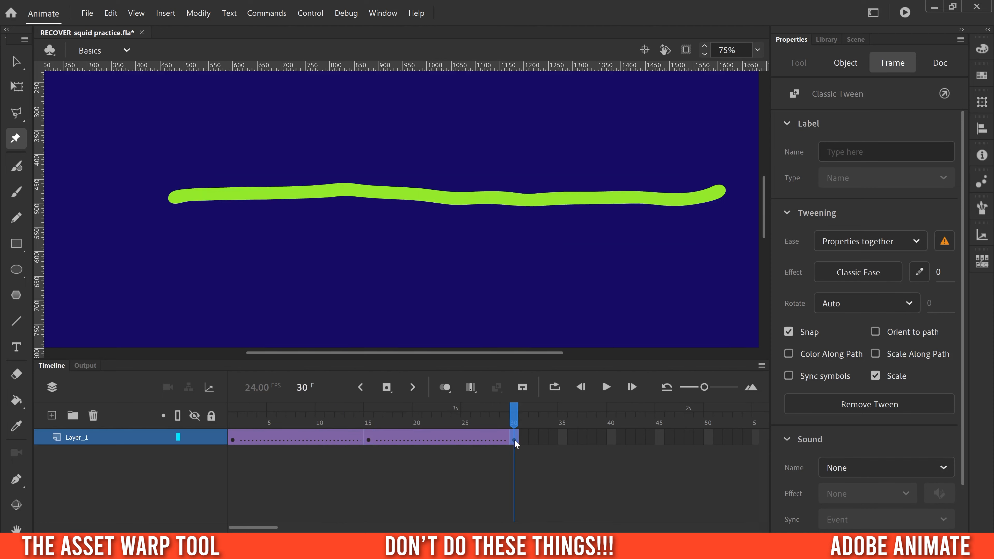
click(233, 437)
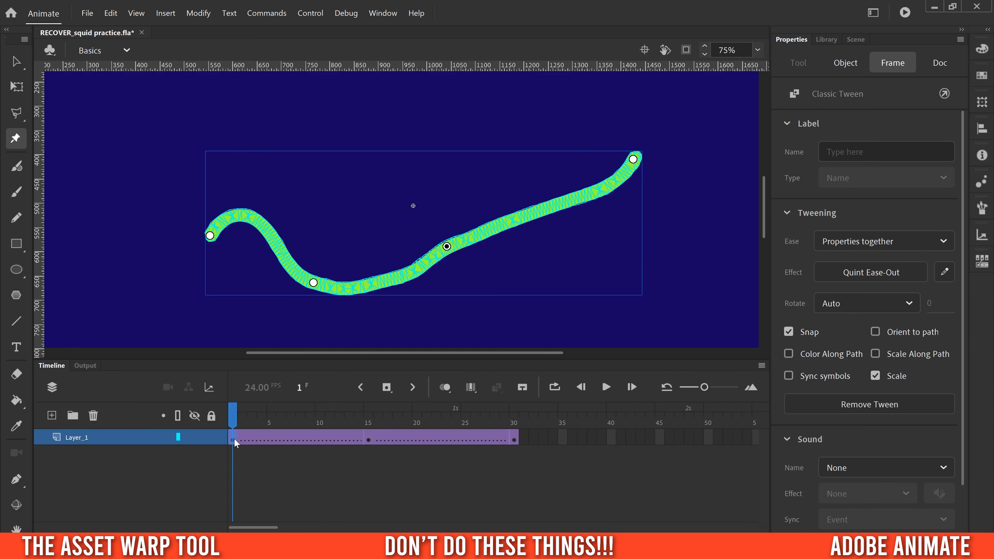
Try adding a matching extra pin near the line's middle at frame 30 and scrub through the tween
click(515, 439)
click(417, 194)
mouse_move(413, 423)
mouse_down()
mouse_move(368, 419)
mouse_move(396, 417)
mouse_up()
drag(396, 417, 520, 428)
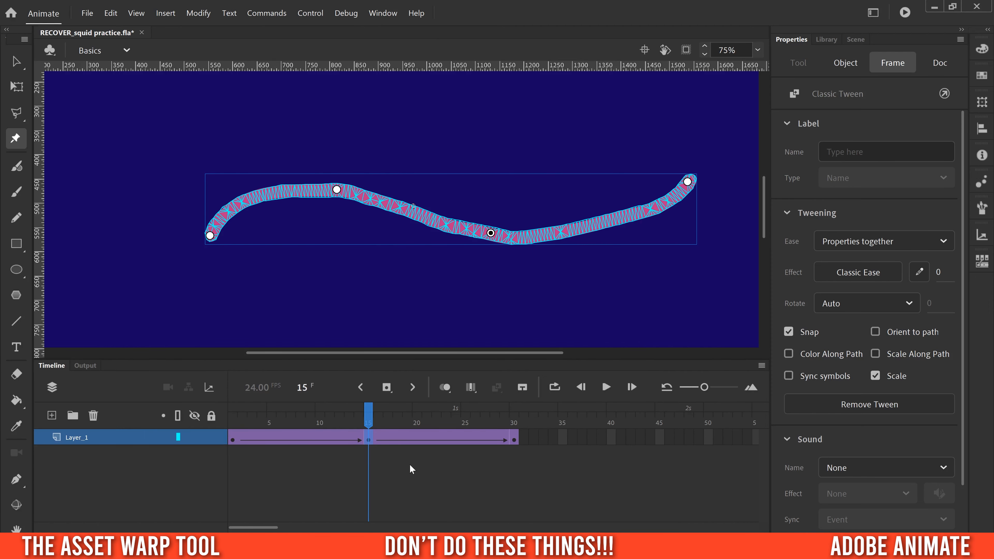
At frame 15, pull the second pin down, then switch the third pin's handle mode to Fixed and rotate it counter-clockwise
click(490, 233)
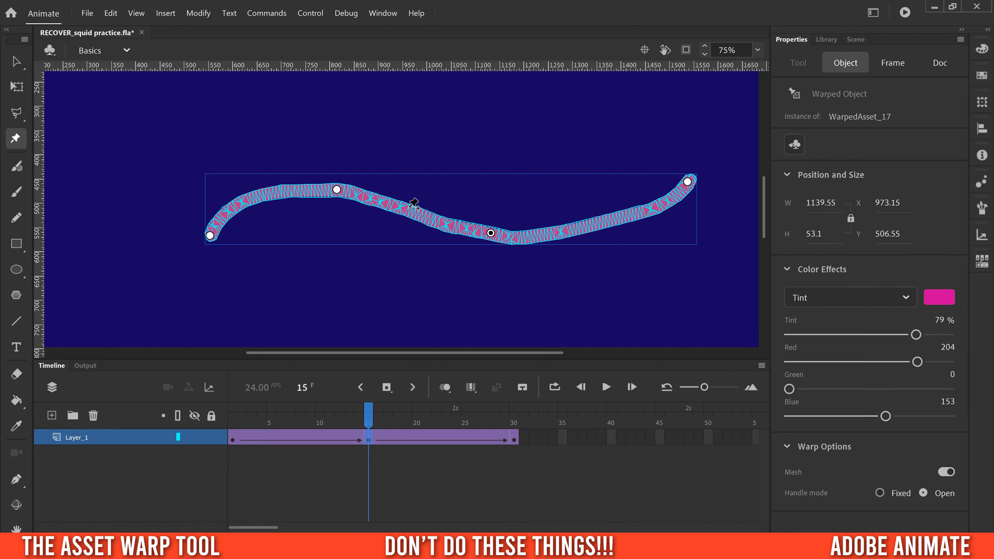
drag(336, 190, 338, 287)
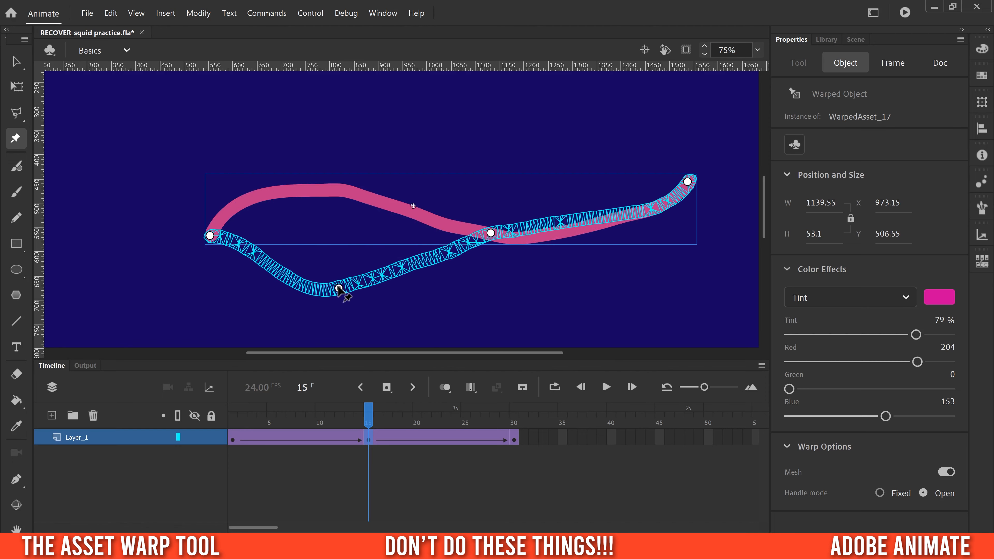
click(490, 233)
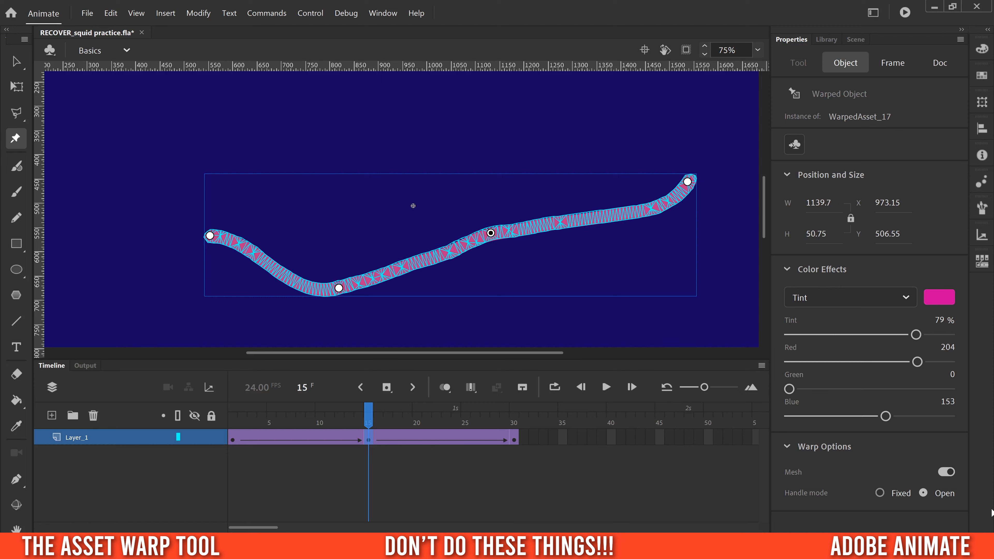
click(880, 493)
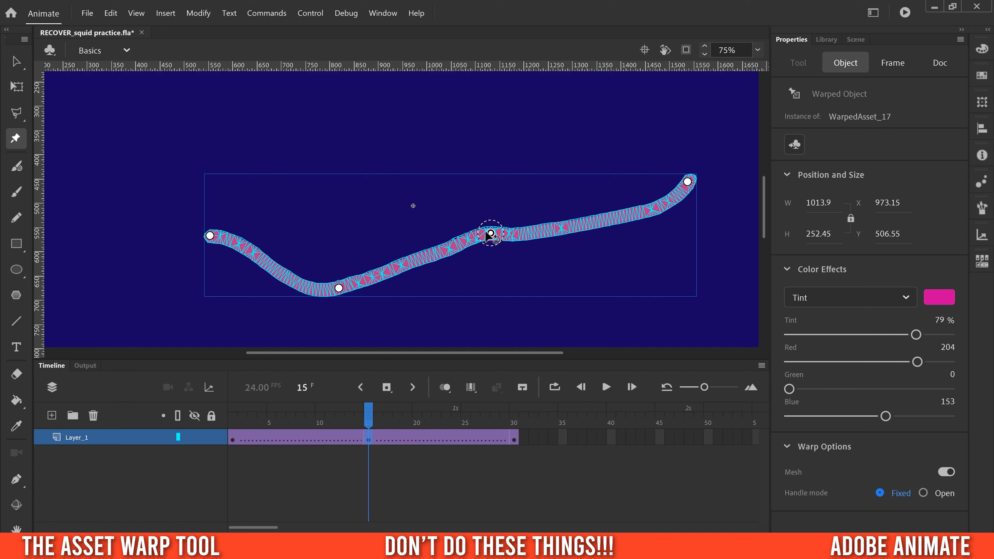
drag(485, 240, 477, 262)
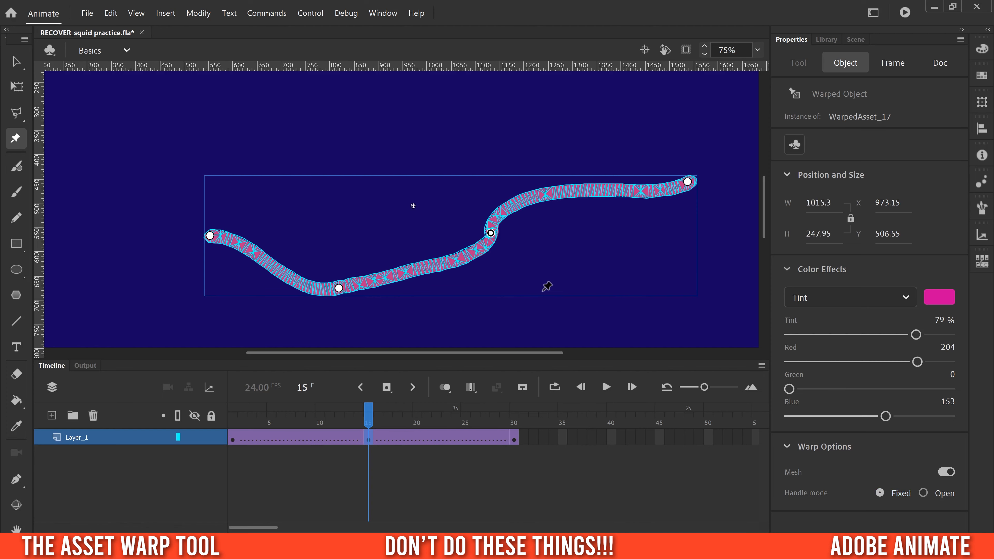
Scrub from frame 1 to frame 30 to check the tween with the Fixed handle mode, and return to frame 15
click(348, 435)
click(232, 420)
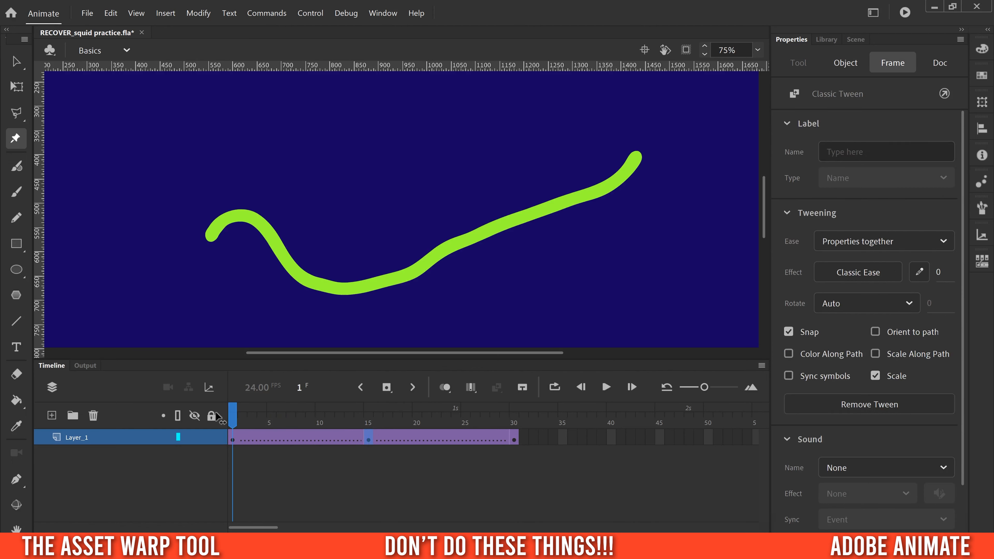
drag(228, 414, 509, 440)
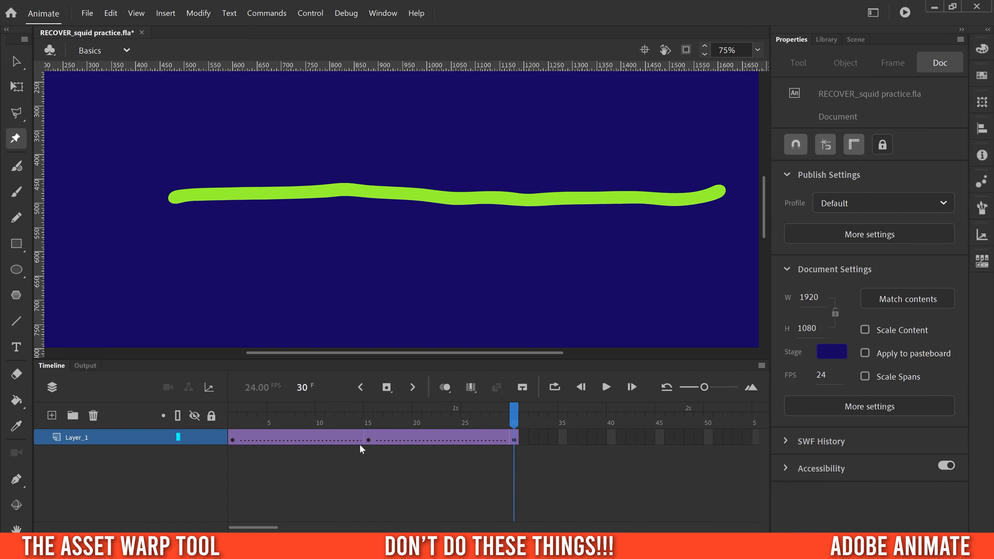
click(368, 439)
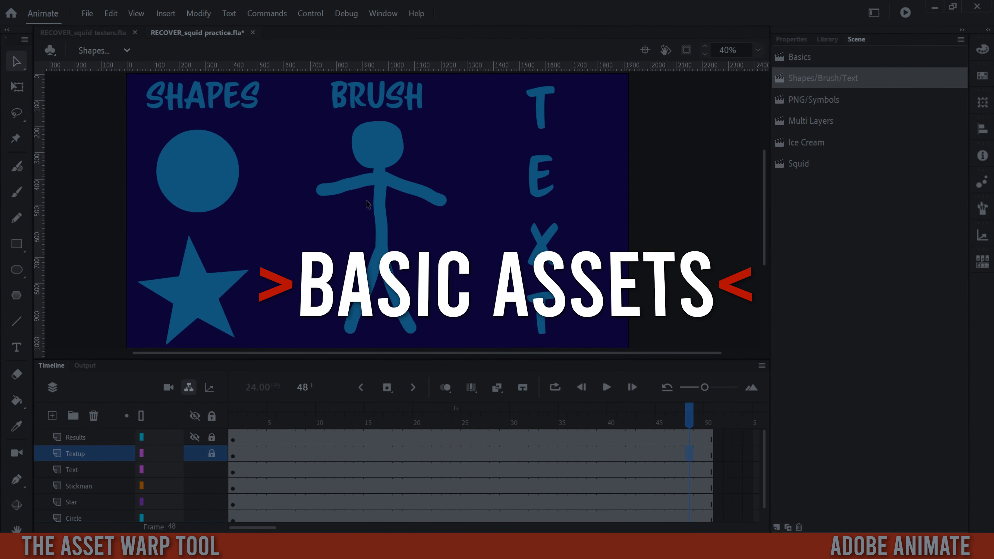
Place five Asset Warp pins on the circle in the Shapes/Brush/Text scene and warp it by moving the right and top pins
click(16, 140)
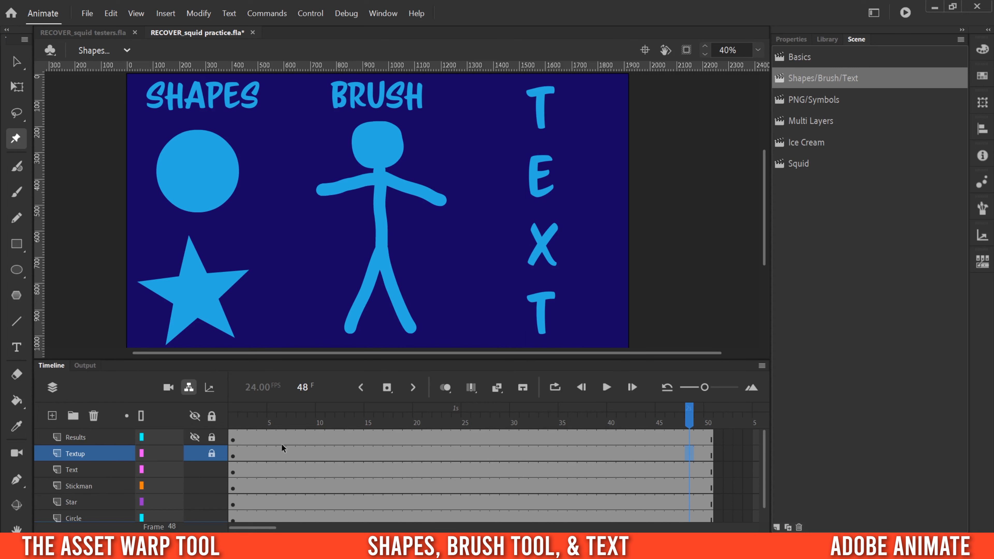
click(233, 517)
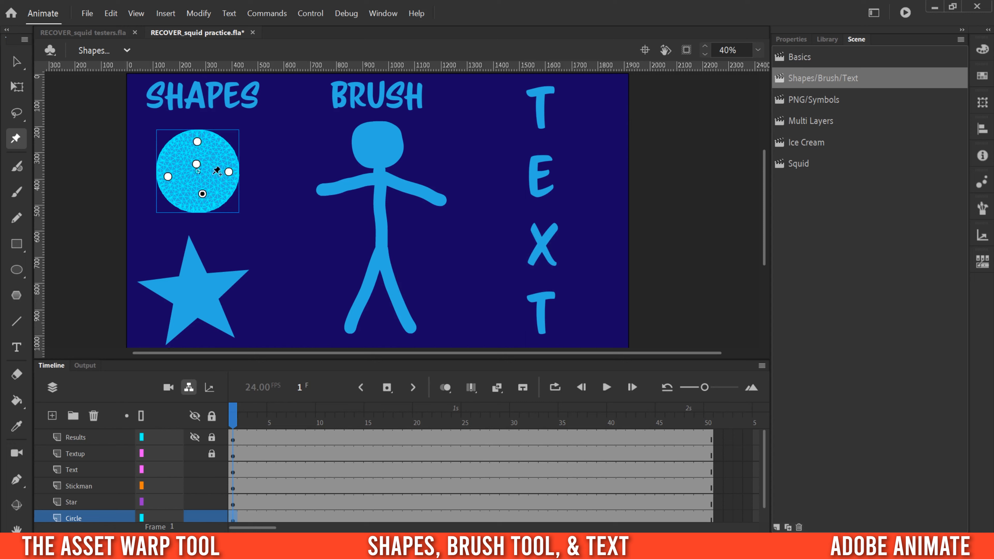
drag(228, 172, 289, 158)
drag(197, 143, 219, 136)
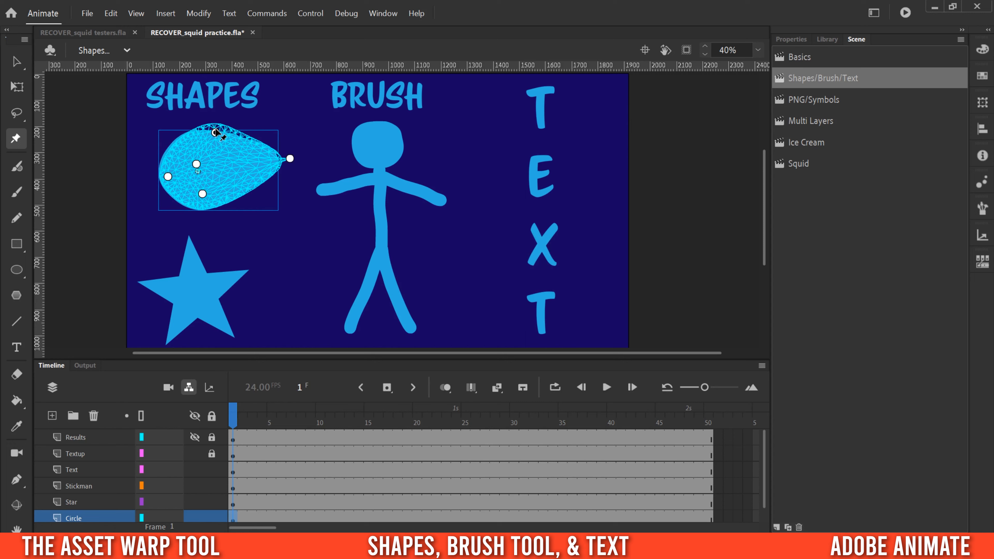
drag(289, 158, 313, 152)
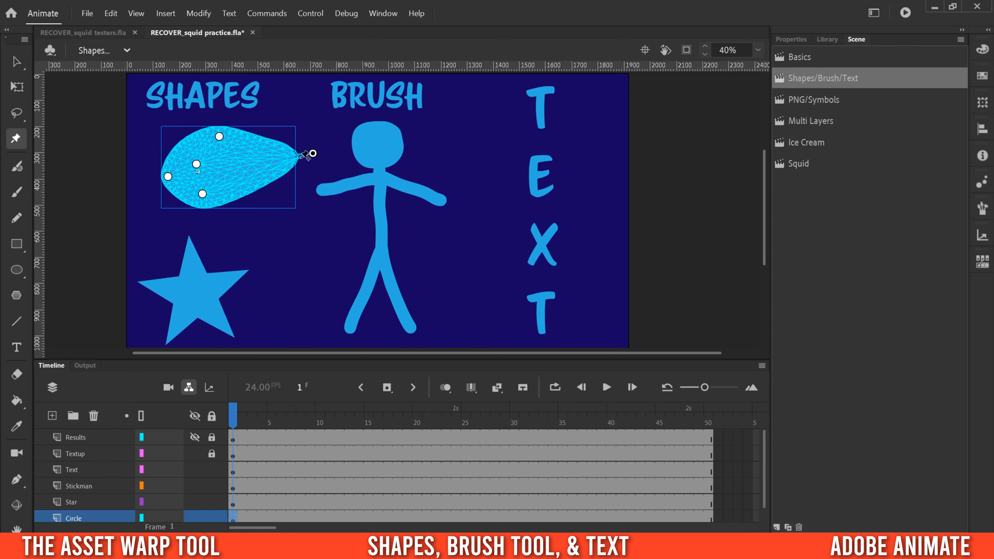
drag(313, 153, 205, 162)
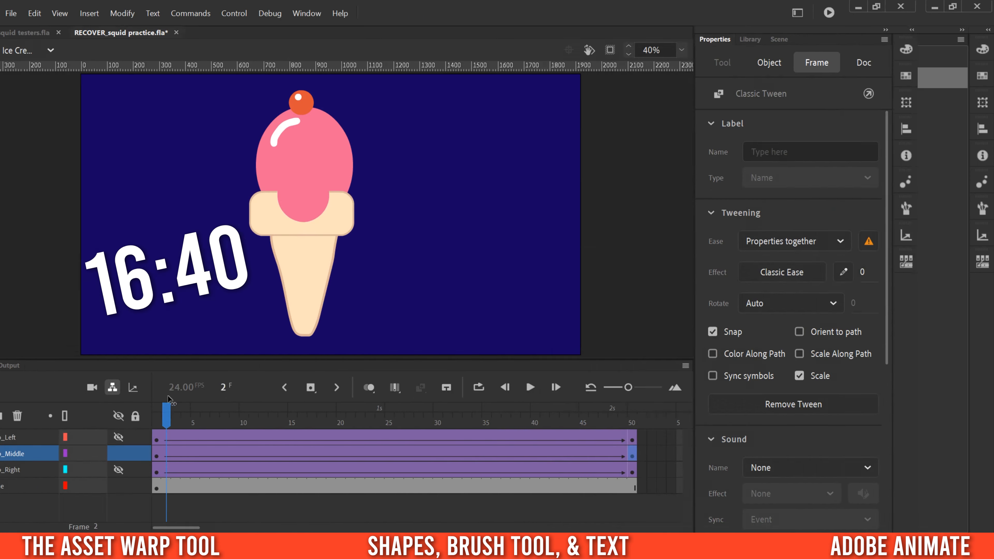
drag(306, 405, 398, 405)
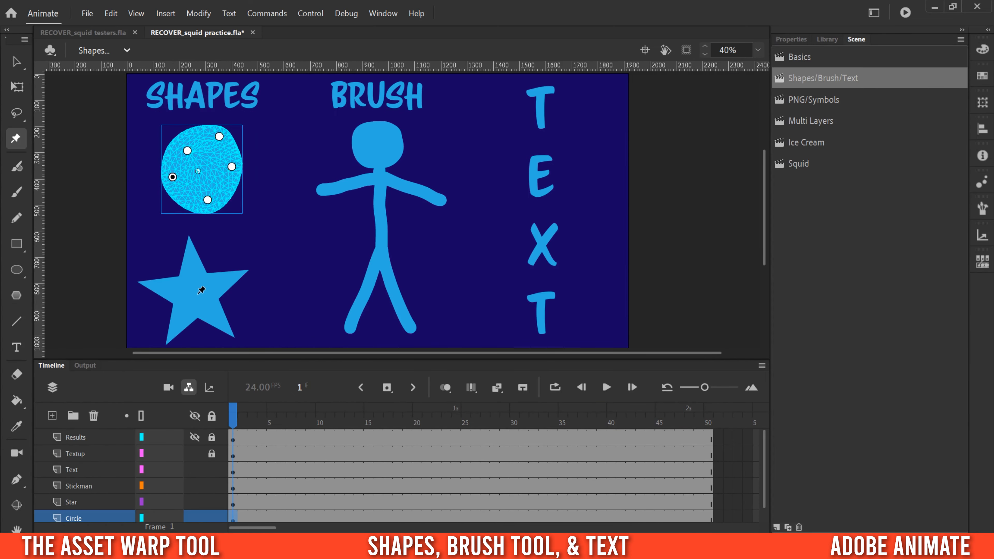
Pin the star's center and five tips with Asset Warp, then warp it by moving the top, right and left tips
click(233, 504)
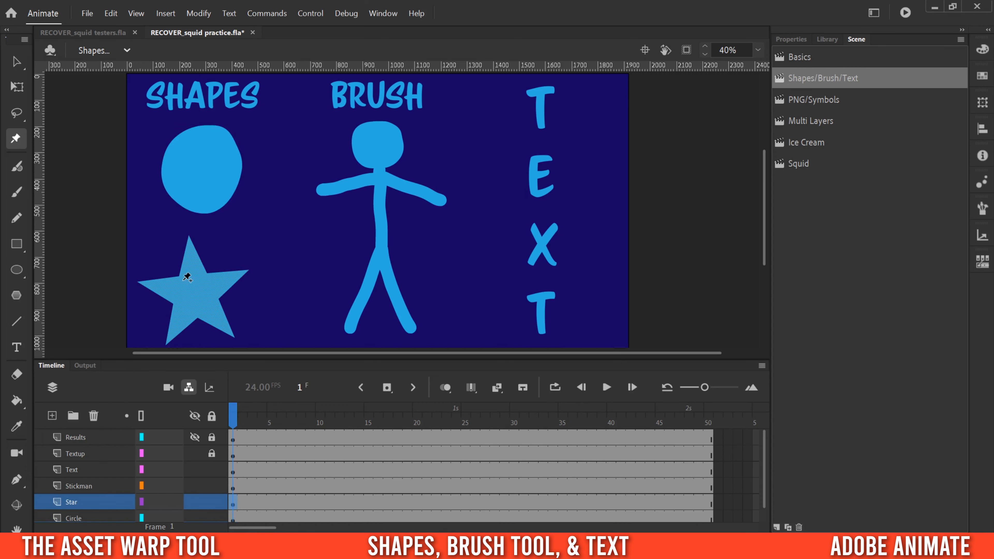
drag(189, 243, 168, 236)
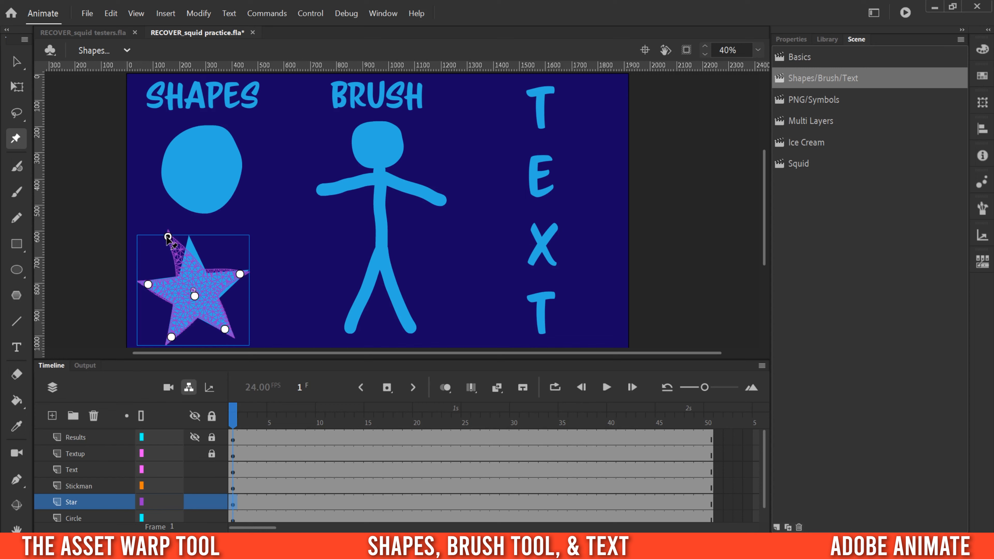
drag(240, 274, 213, 254)
drag(148, 285, 153, 273)
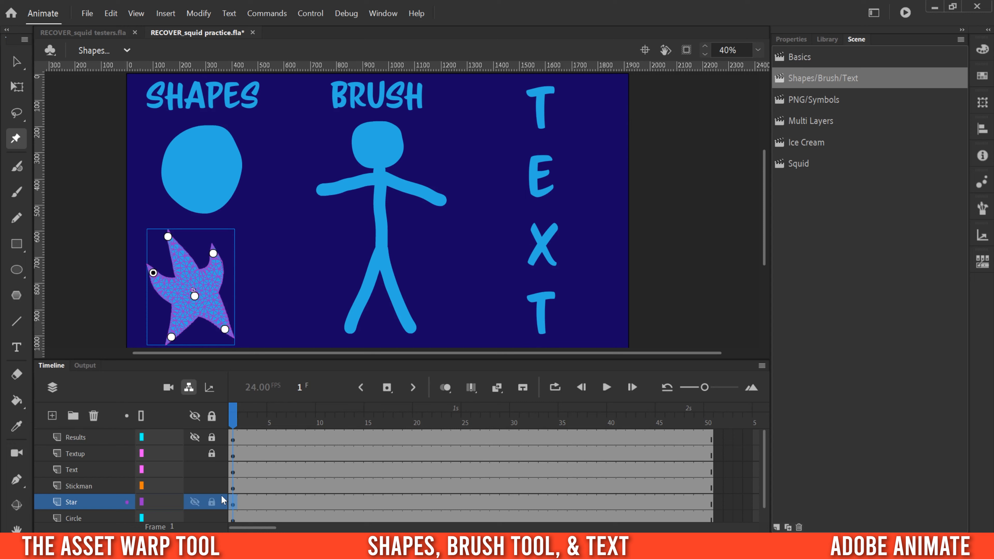
Place nine Asset Warp pins on the stickman's neck, chest, hands, hip, knees and feet, and bend its legs into a squat
mouse_move(382, 243)
mouse_down()
mouse_move(375, 250)
mouse_move(376, 238)
mouse_move(383, 243)
mouse_up()
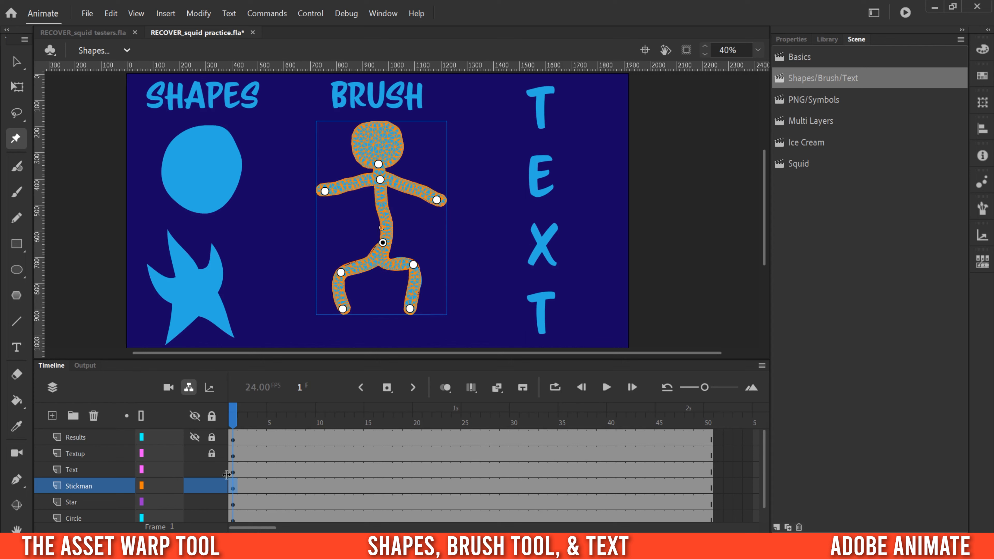
Break apart the vertical TEXT object twice, first into separate letters and then into plain shapes
click(234, 472)
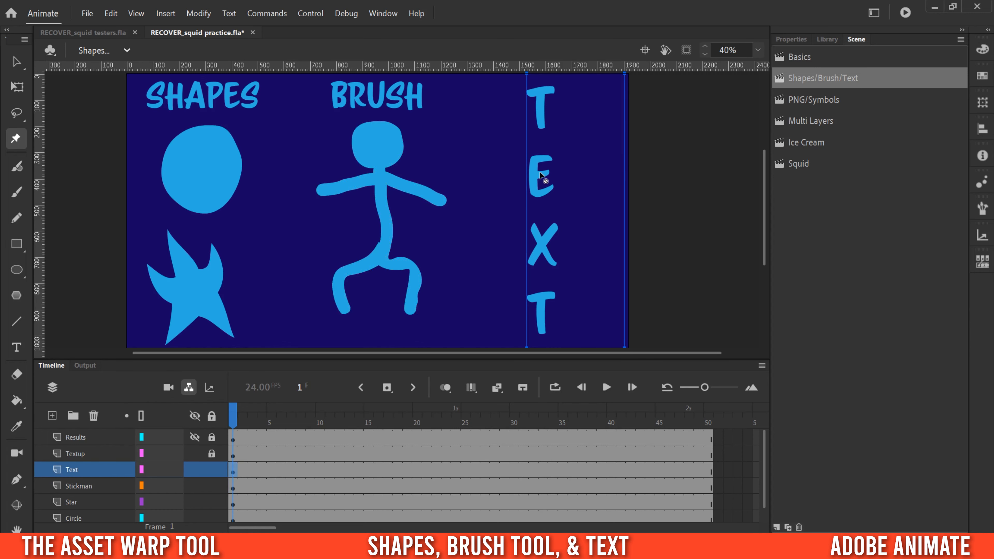
scroll(535, 171, up, 3)
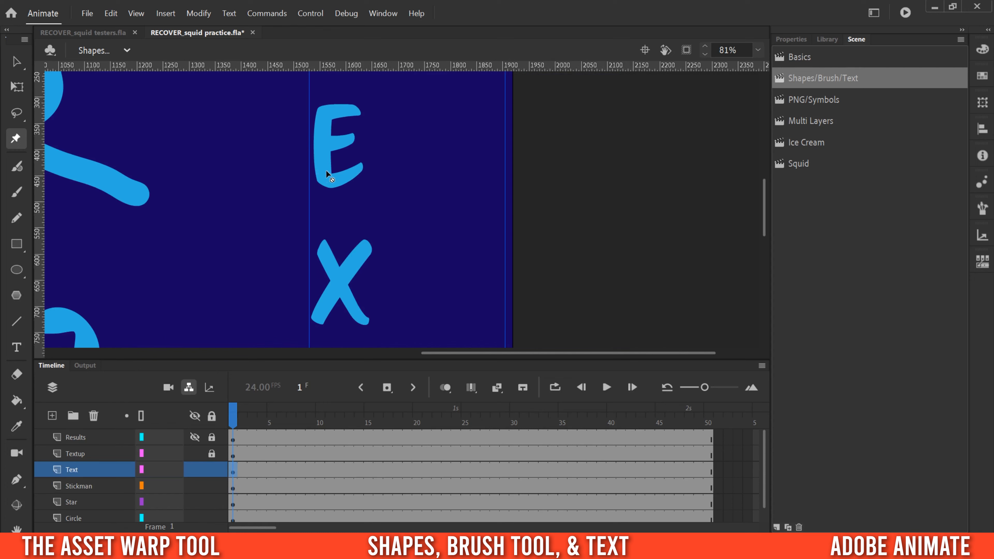
scroll(326, 170, down, 3)
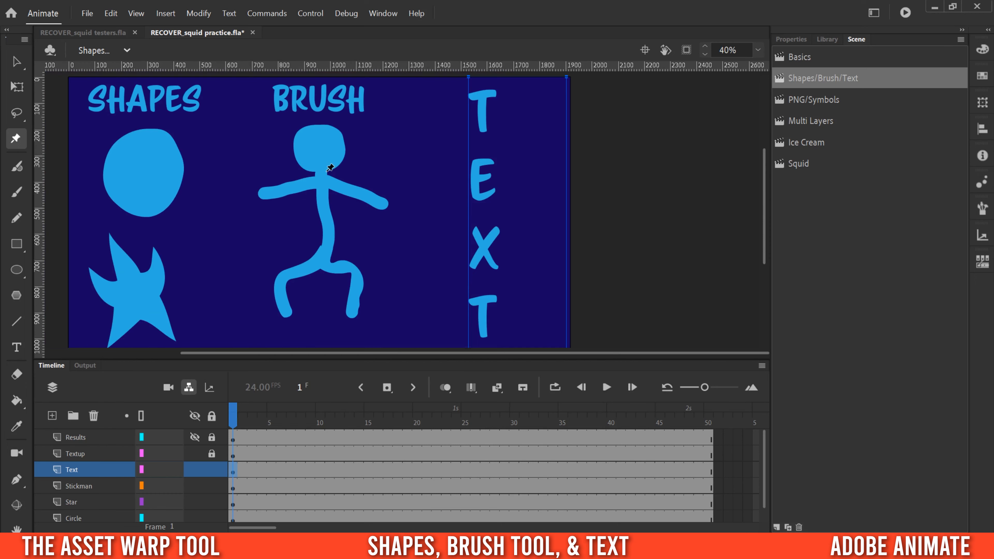
right_click(478, 182)
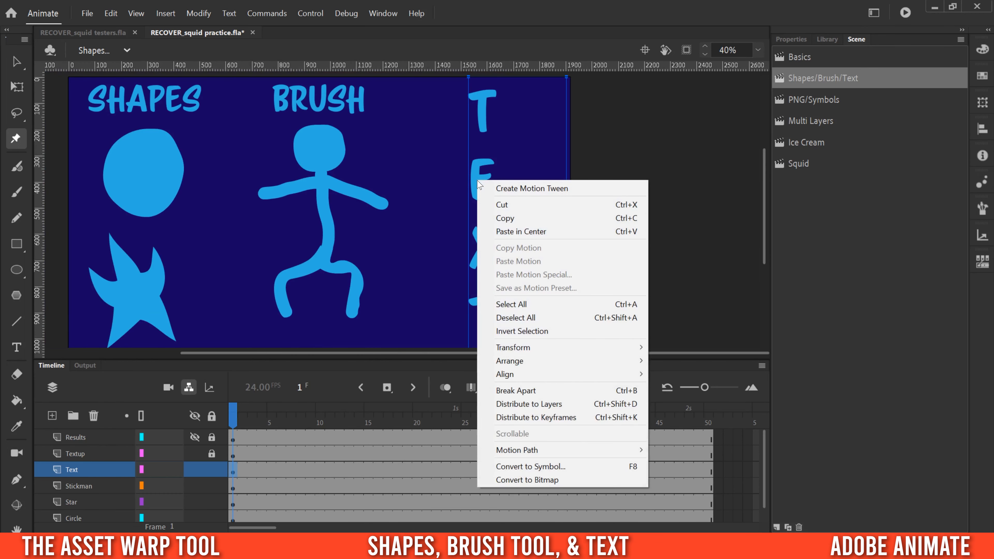
click(523, 390)
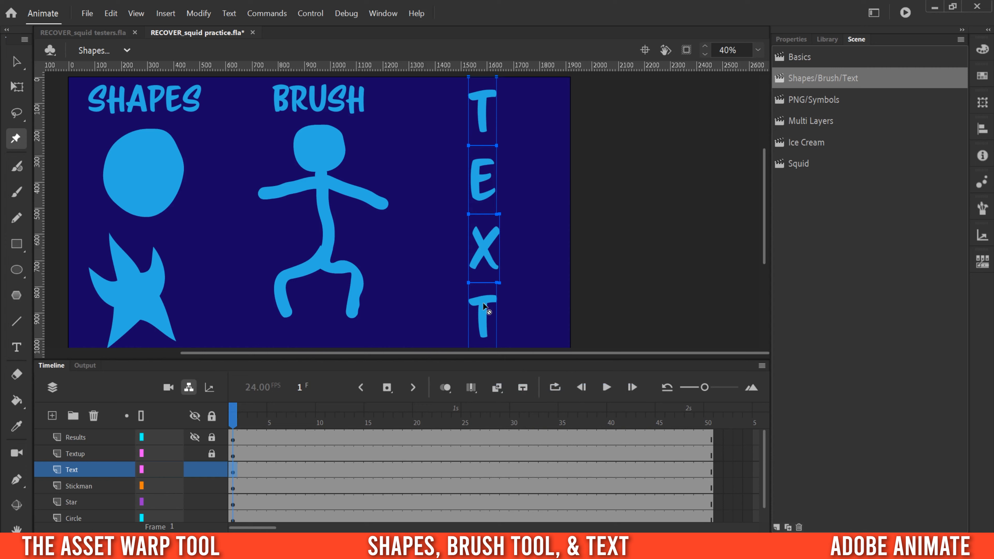
right_click(480, 185)
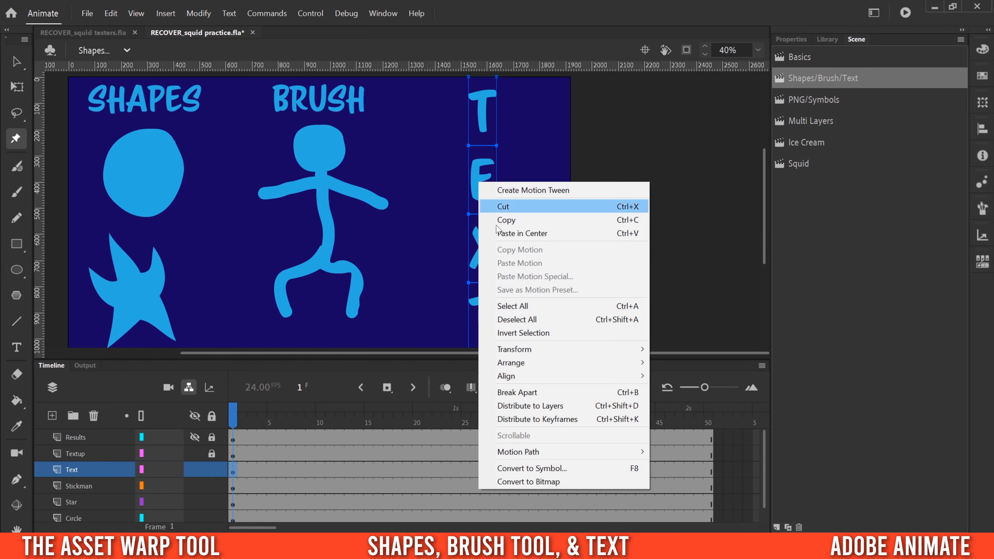
click(529, 393)
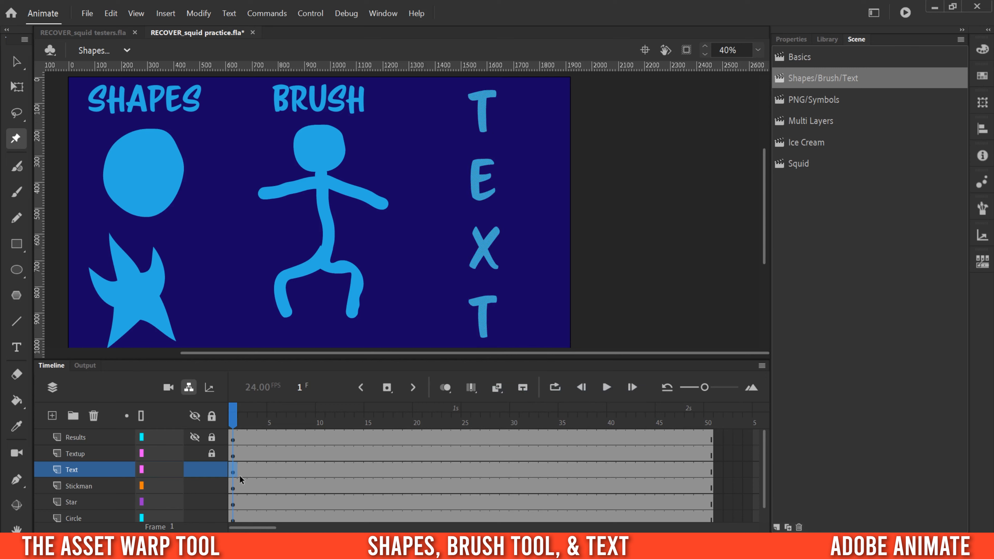
Place four Asset Warp pins on the upper letter T and two along the top stroke of the E
click(484, 93)
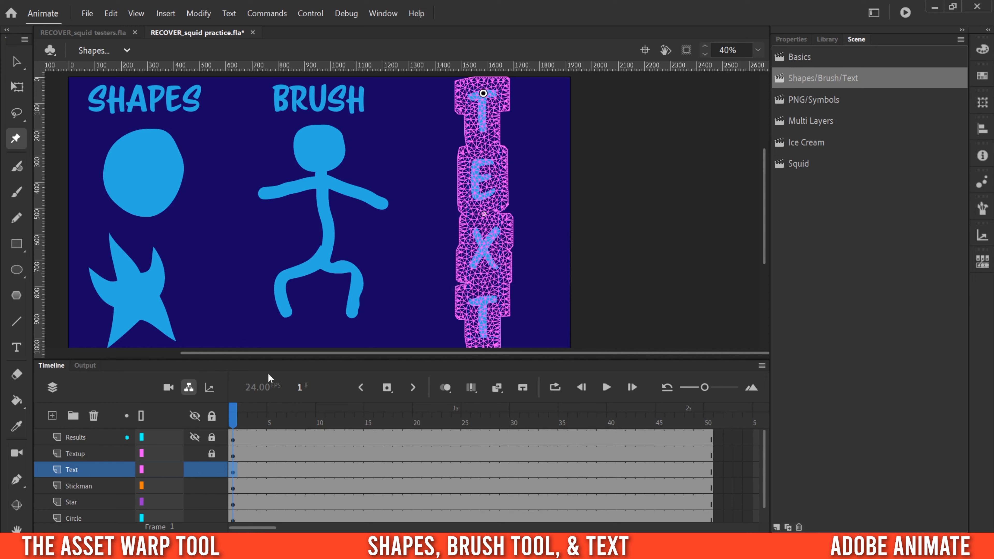
click(482, 127)
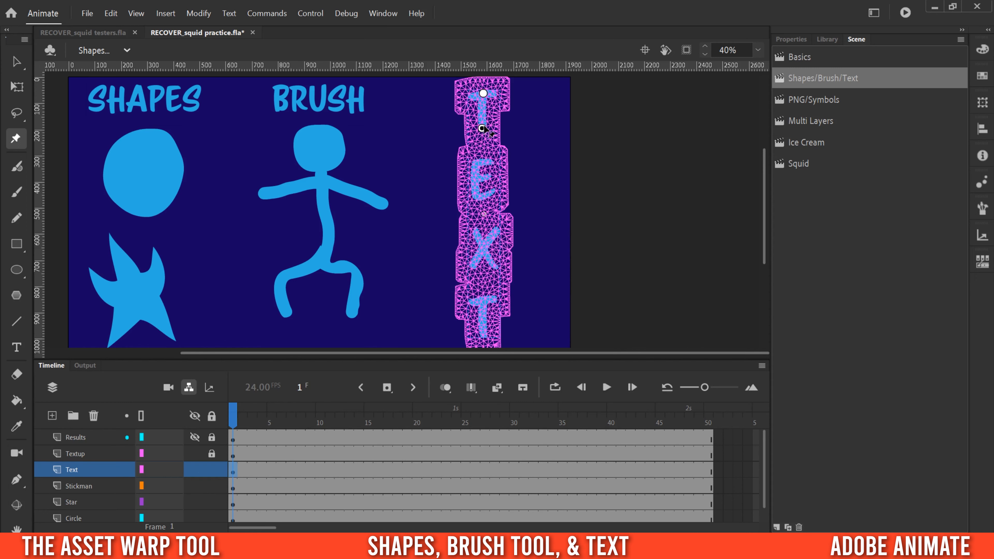
click(470, 97)
click(495, 93)
click(477, 162)
click(493, 161)
Warp the upper T by stretching its right arm outward and pulling the foot of its stem down to the right
key(ctrl+equal)
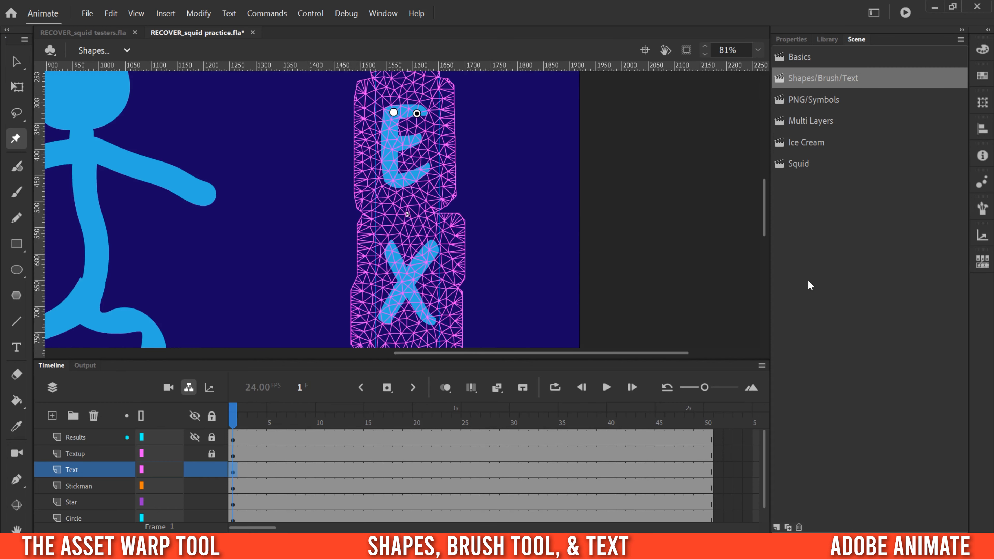
drag(766, 225, 766, 194)
drag(428, 126, 459, 121)
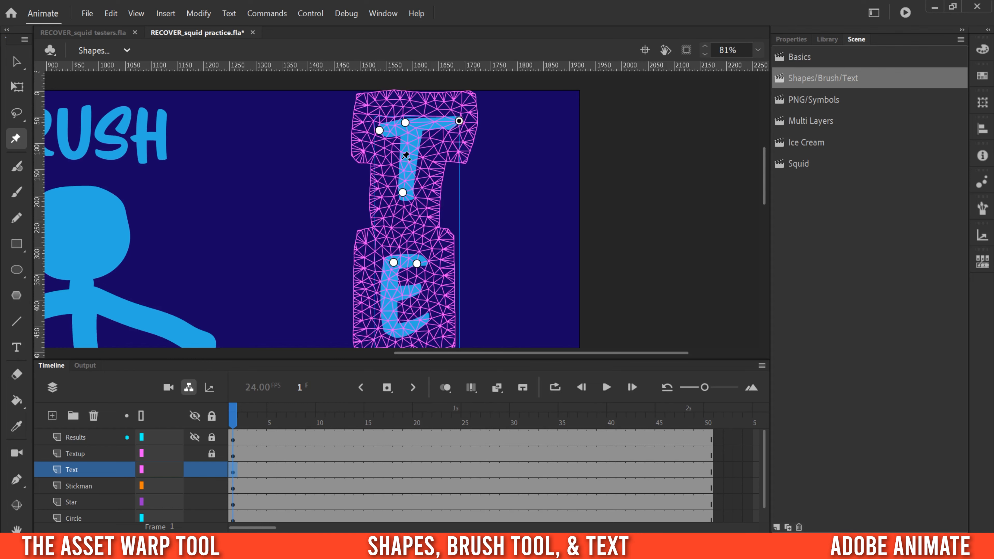
drag(408, 198, 447, 212)
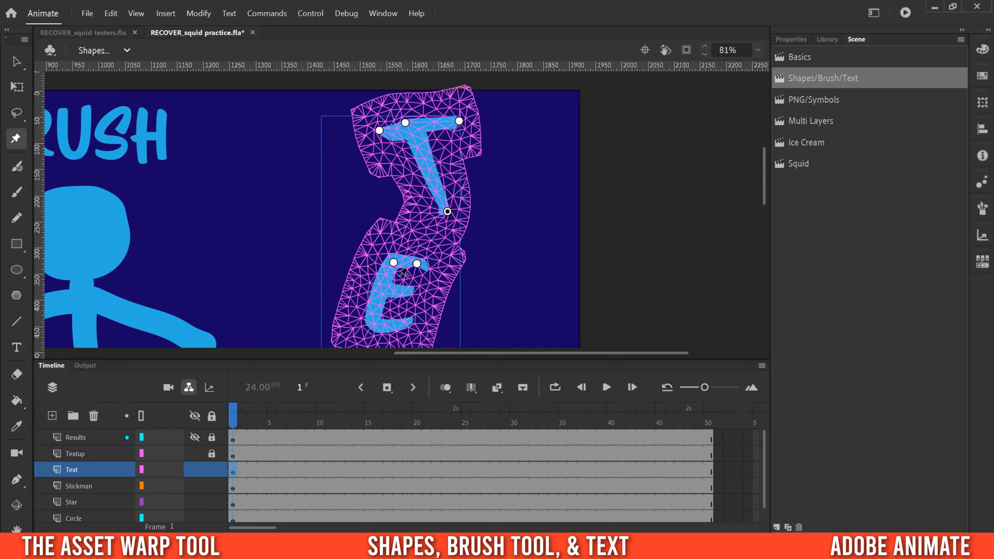
scroll(299, 138, down, 5)
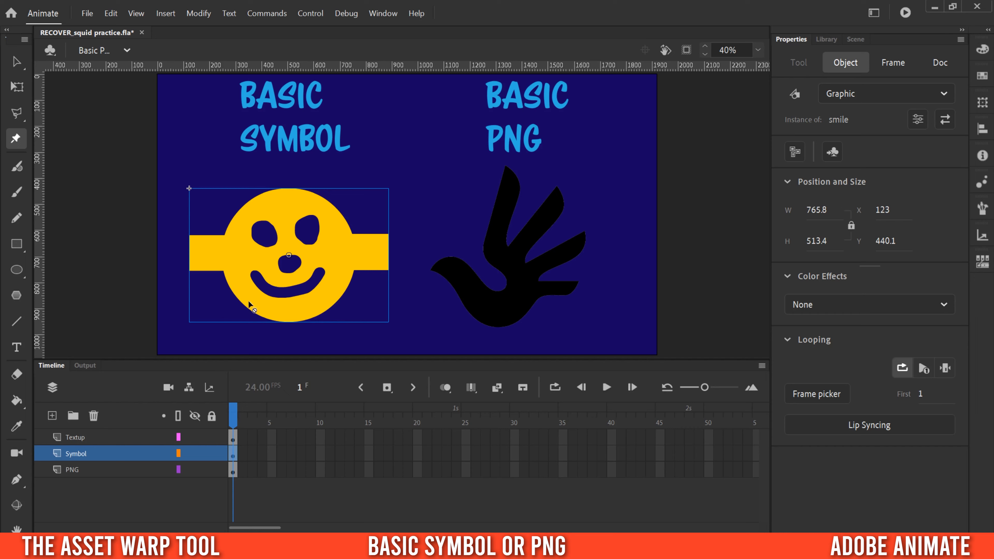
Break apart the smile symbol and place four Asset Warp pins: one on its left band, two on its right band and one on the forehead
right_click(239, 251)
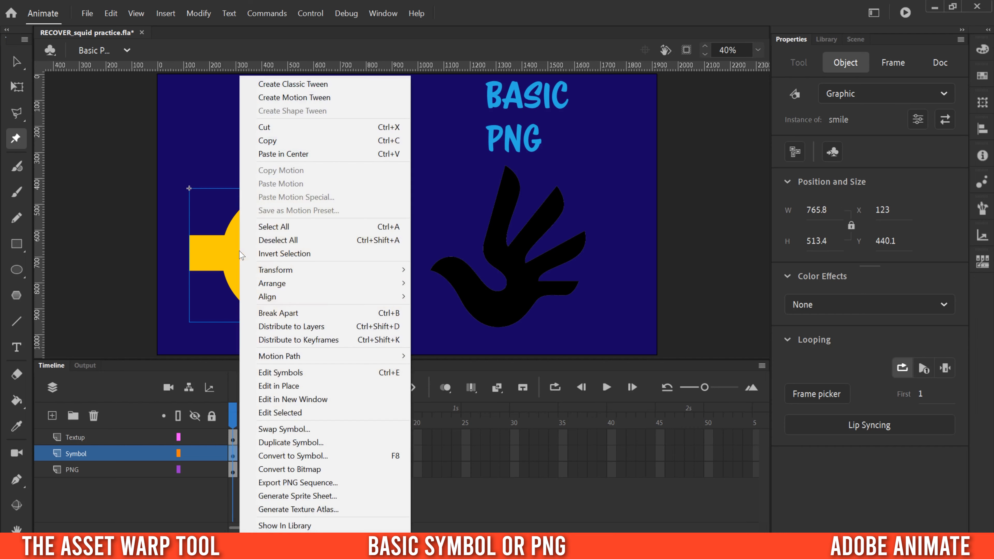
click(294, 315)
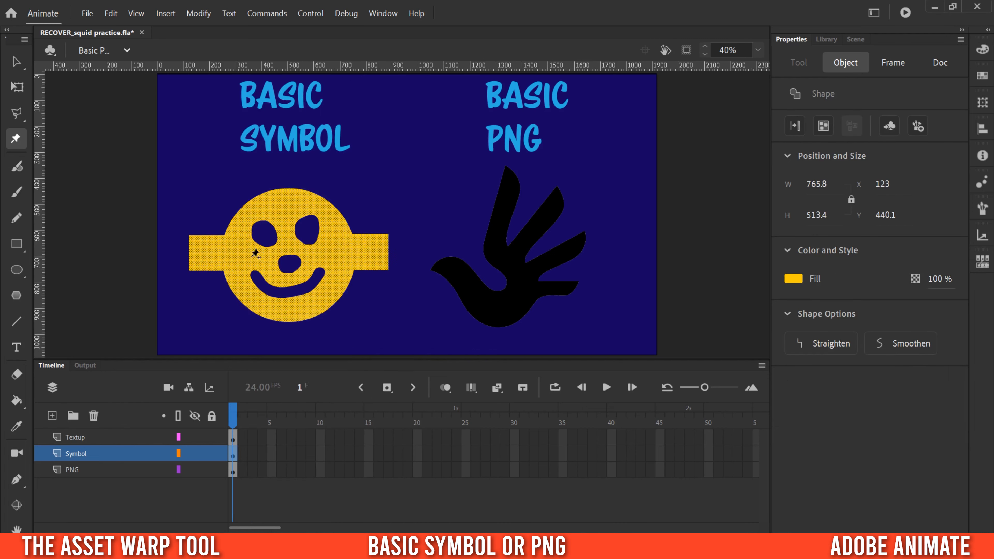
click(15, 139)
click(199, 243)
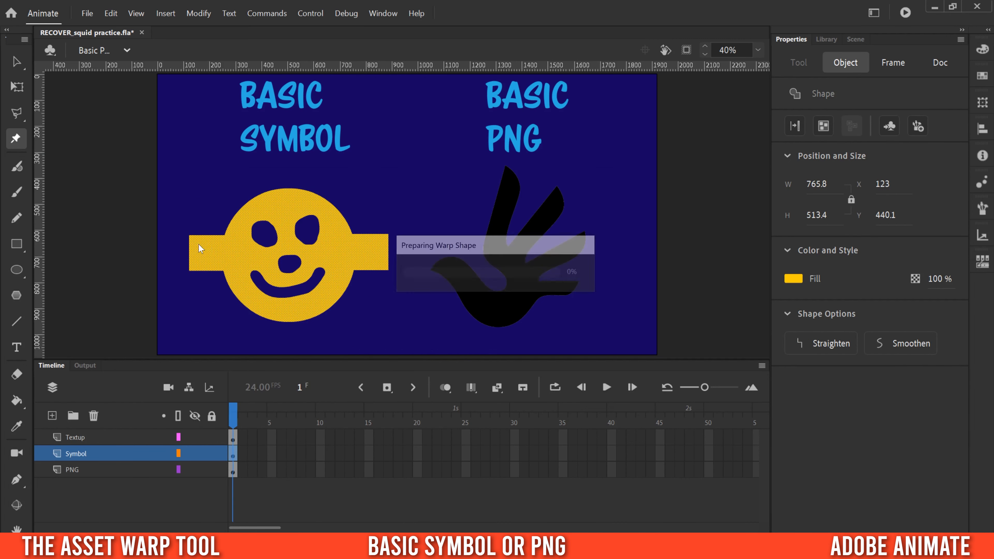
click(376, 244)
click(362, 265)
click(292, 206)
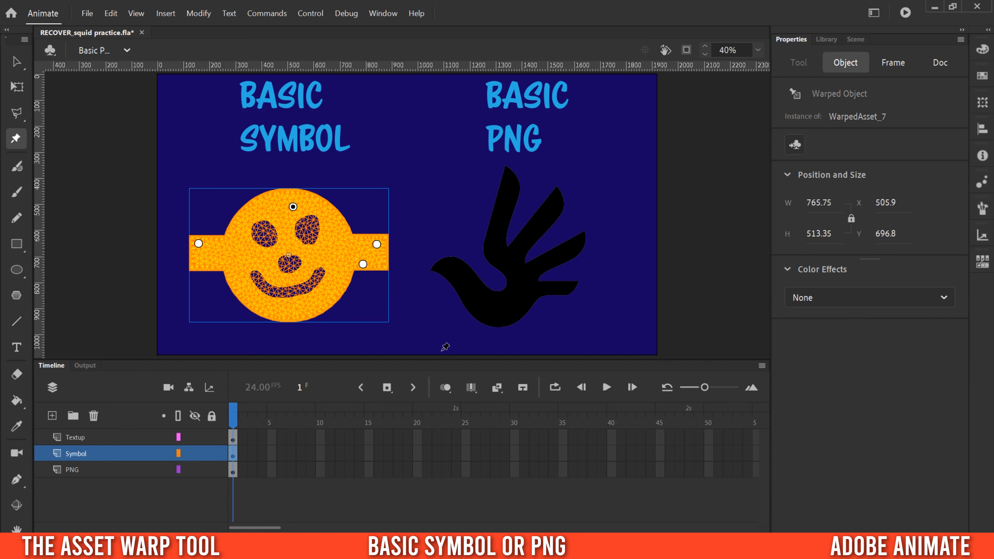
Try breaking apart the PNG hand bitmap on the PNG layer, and undo it
click(234, 473)
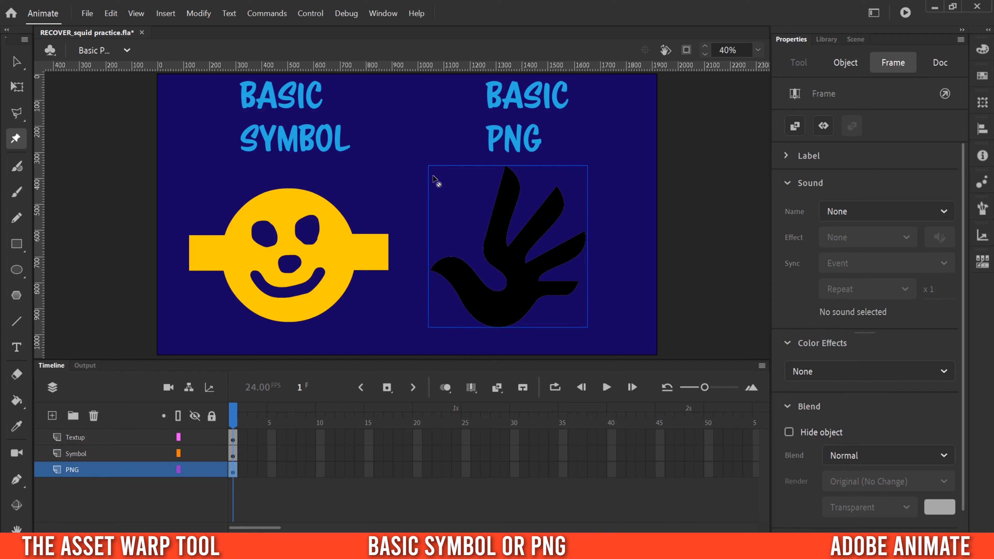
right_click(500, 219)
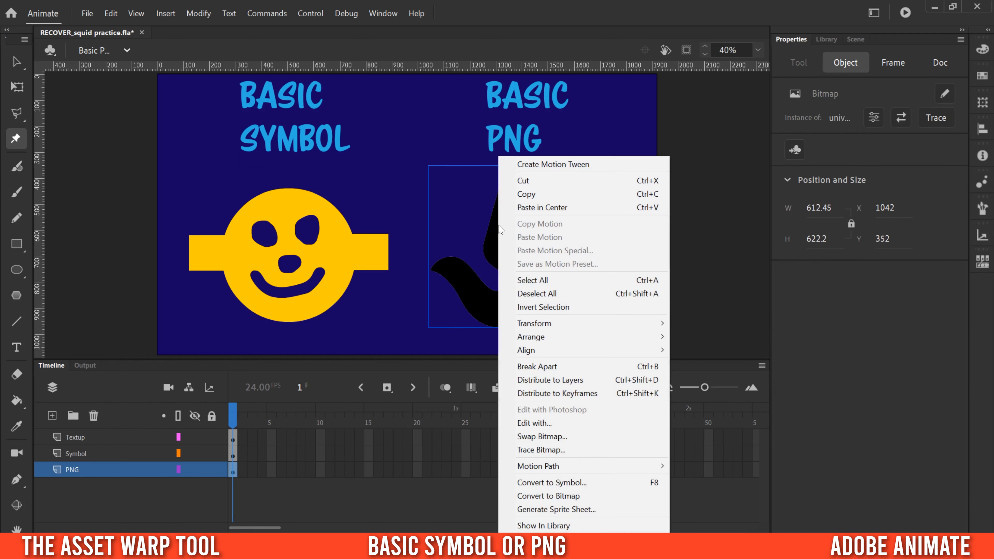
click(537, 367)
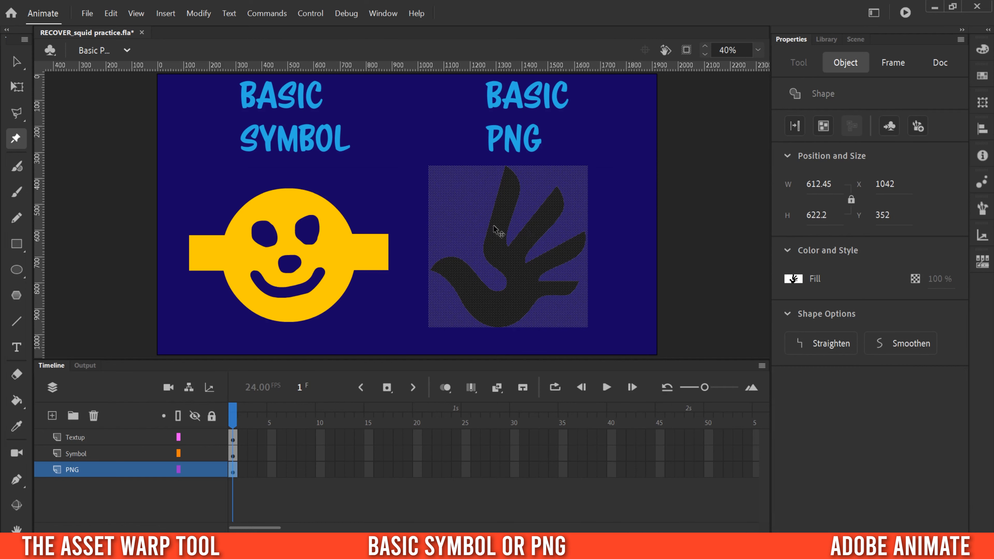
key(ctrl+z)
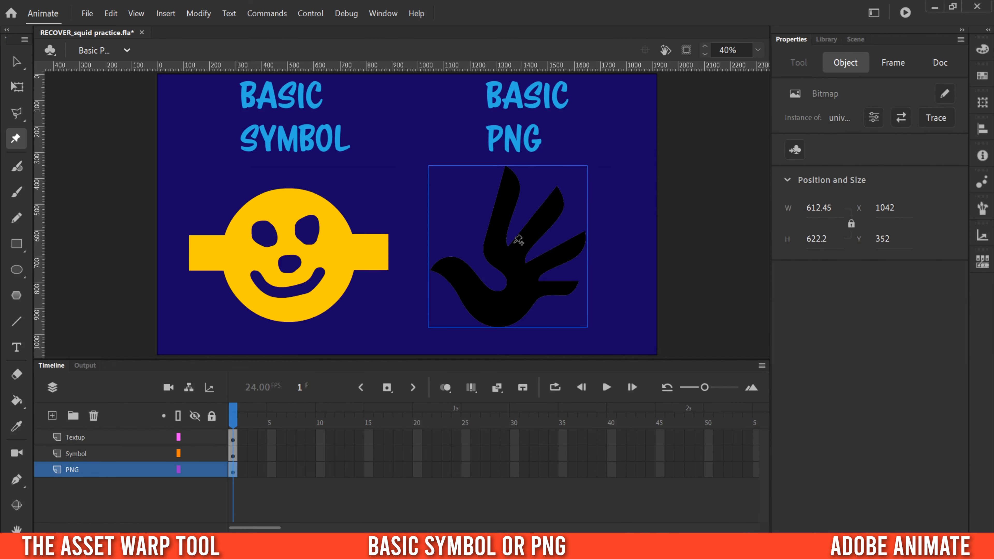
Place six Asset Warp pins on the PNG hand: at the four fingertips, the thumb tip and the base of the palm
click(508, 176)
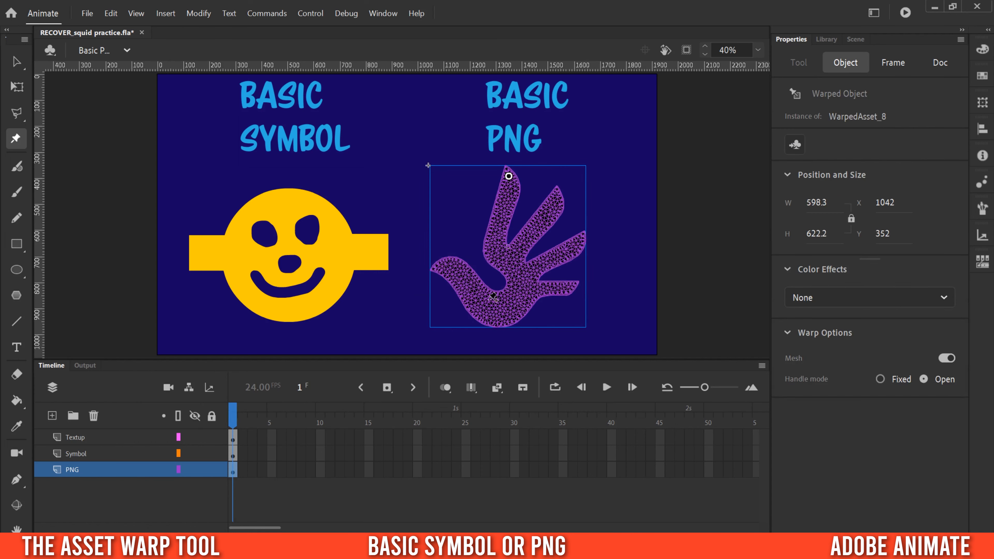
click(440, 270)
click(495, 321)
click(571, 288)
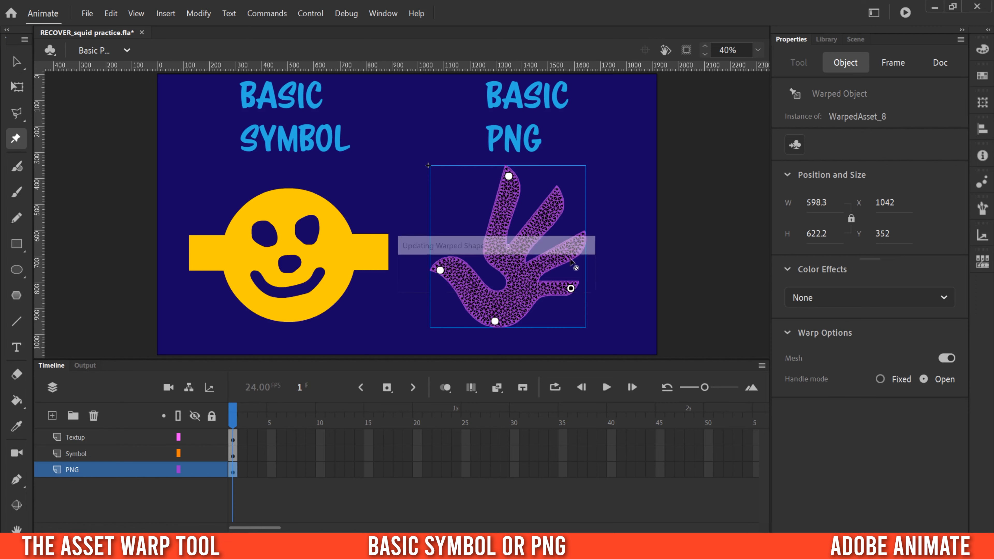
click(578, 247)
click(555, 199)
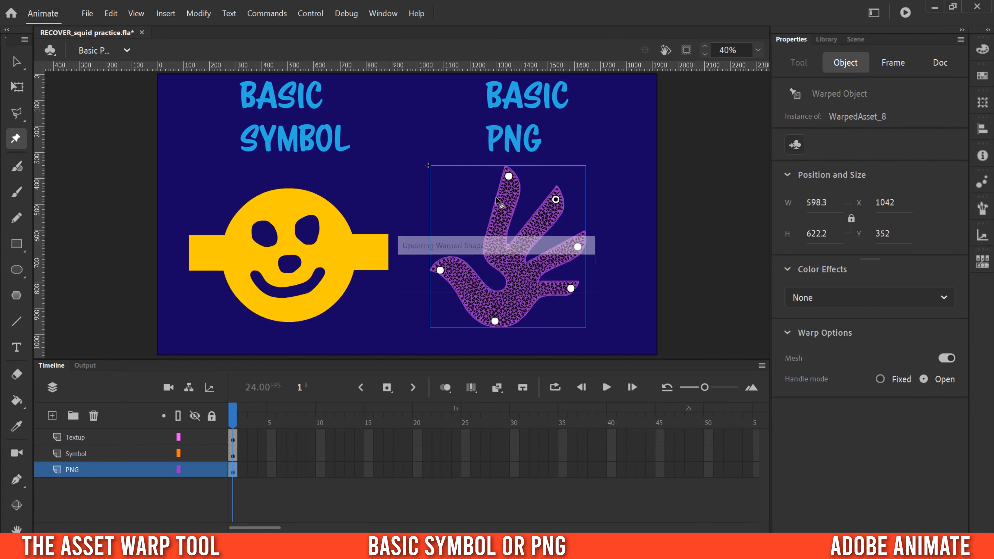
Add pins at the tallest finger's base and the palm's center, then warp that finger by shifting its base and extending its tip upward
click(491, 247)
click(509, 295)
drag(490, 248, 486, 242)
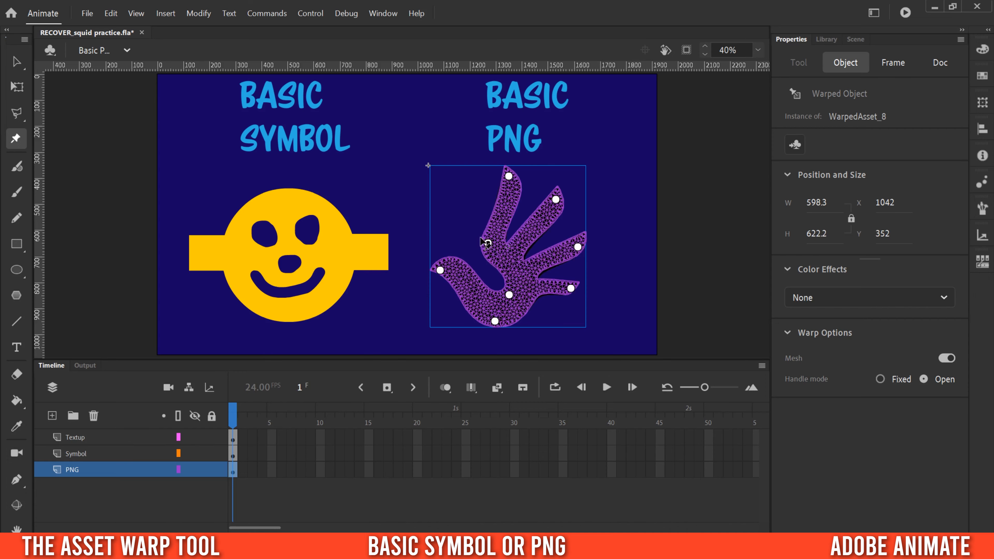
drag(508, 175, 507, 149)
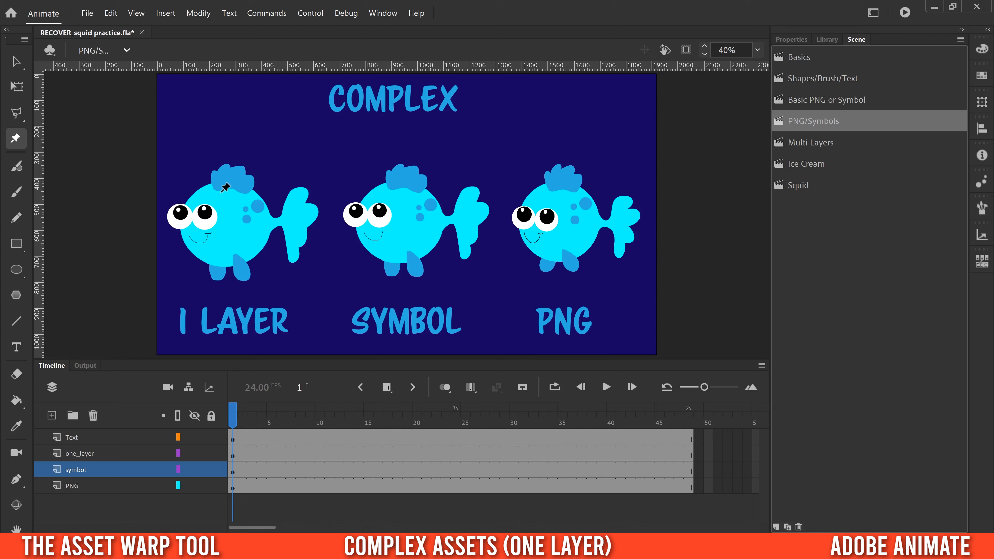
Select the fish on the one_layer, symbol and PNG layers in turn to compare how each is built
click(233, 456)
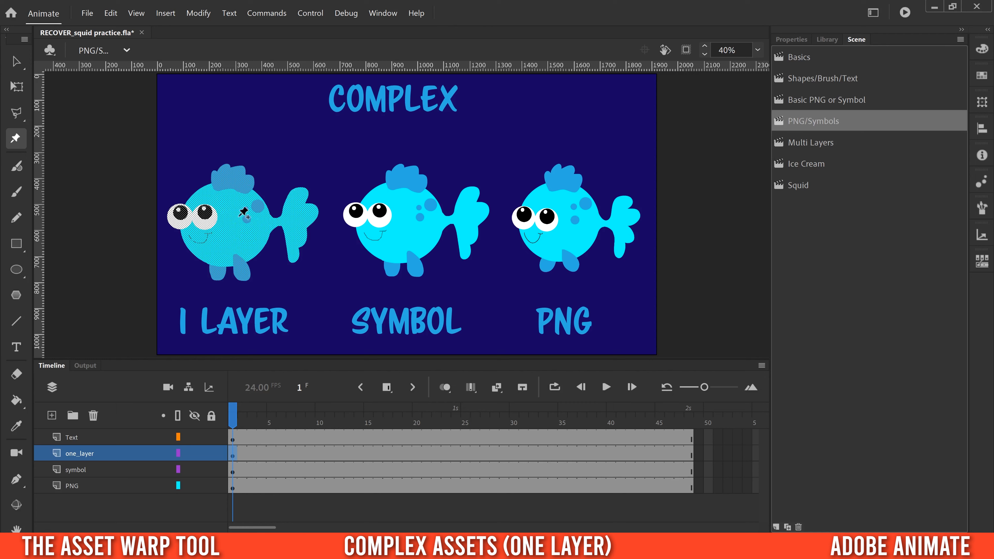
click(233, 475)
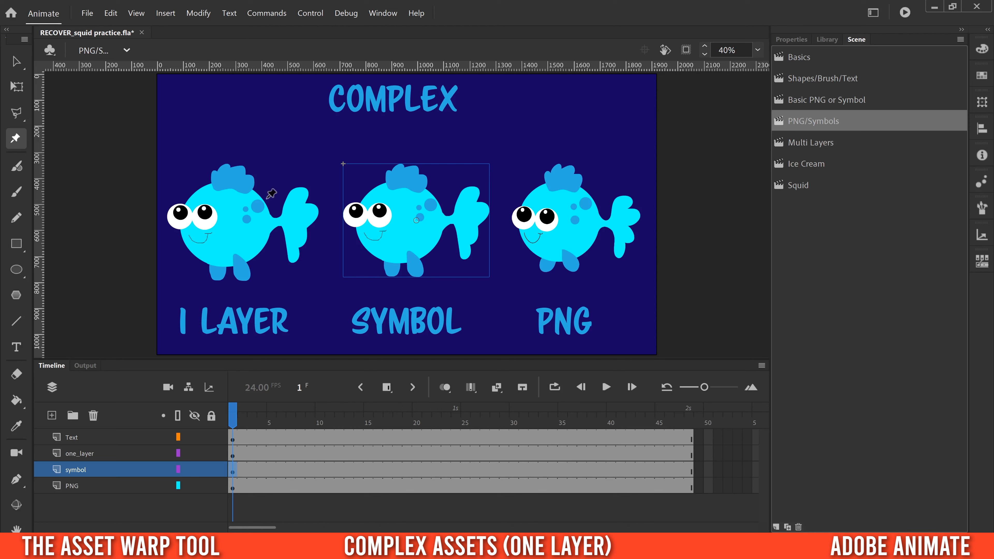
click(234, 488)
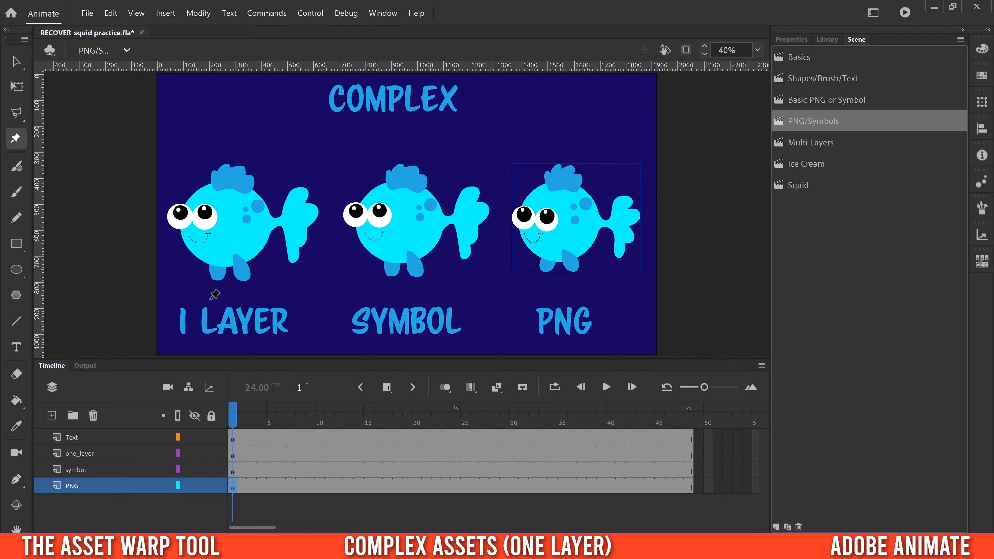
Place six Asset Warp pins on the one_layer fish at frame 1: on the top fin, both eyes, the tail base and both lower fins
click(233, 456)
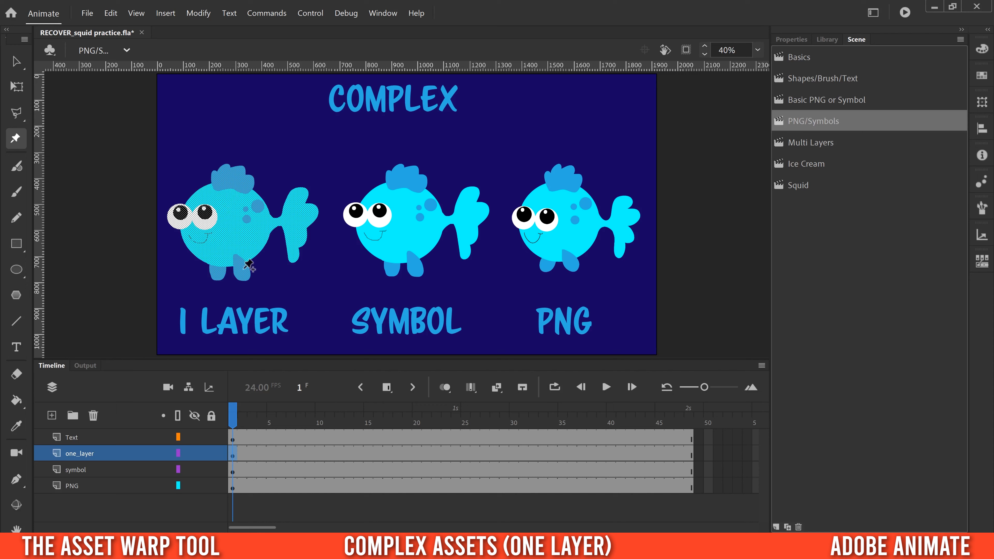
click(230, 177)
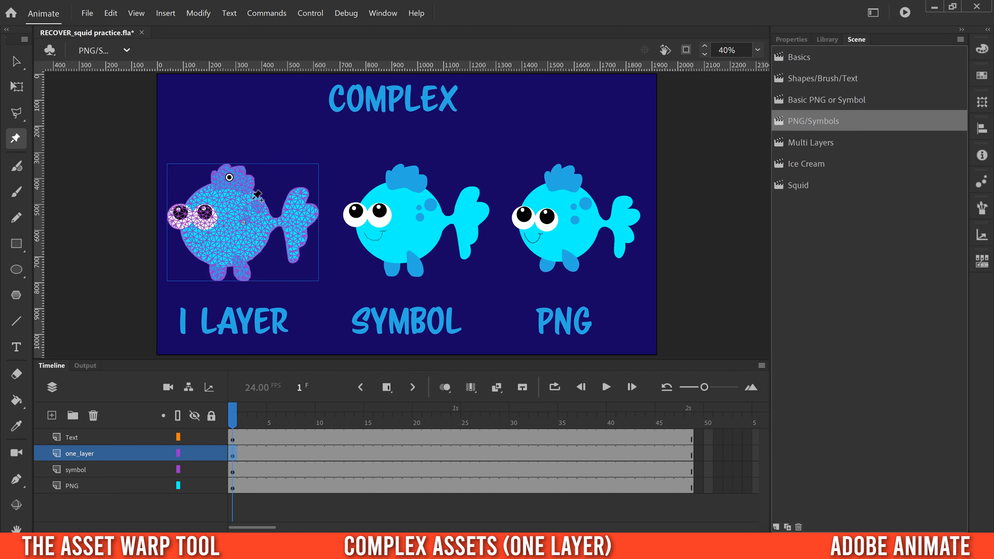
click(178, 217)
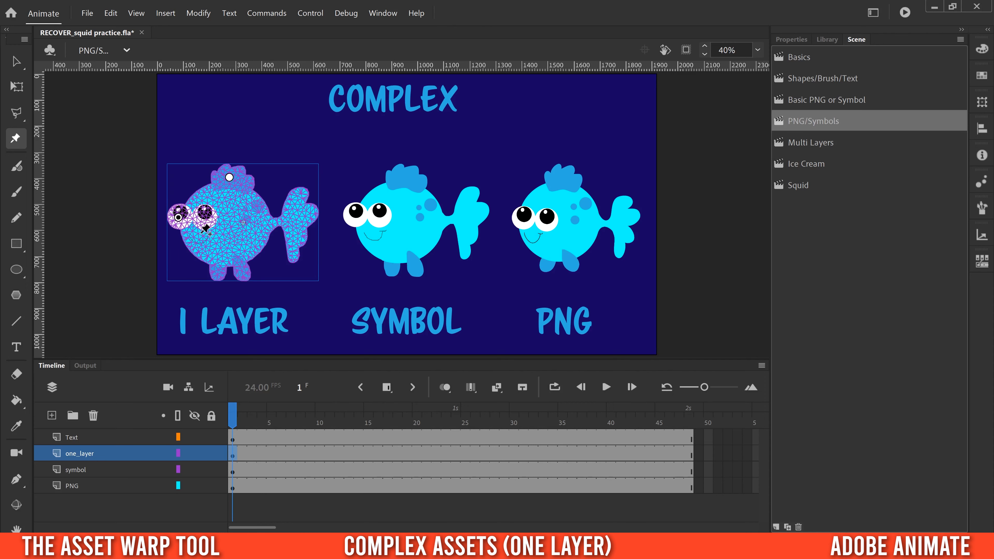
click(204, 217)
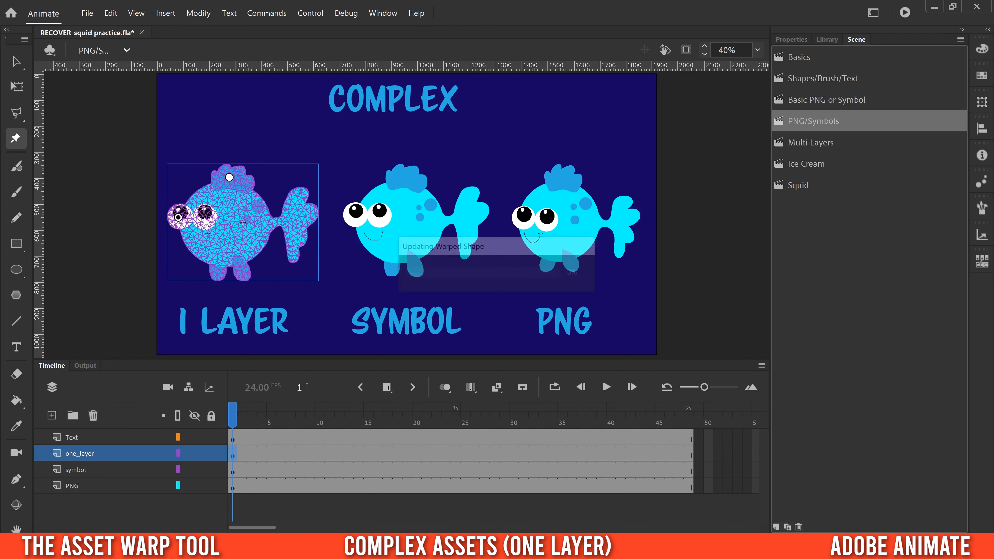
click(286, 220)
click(239, 260)
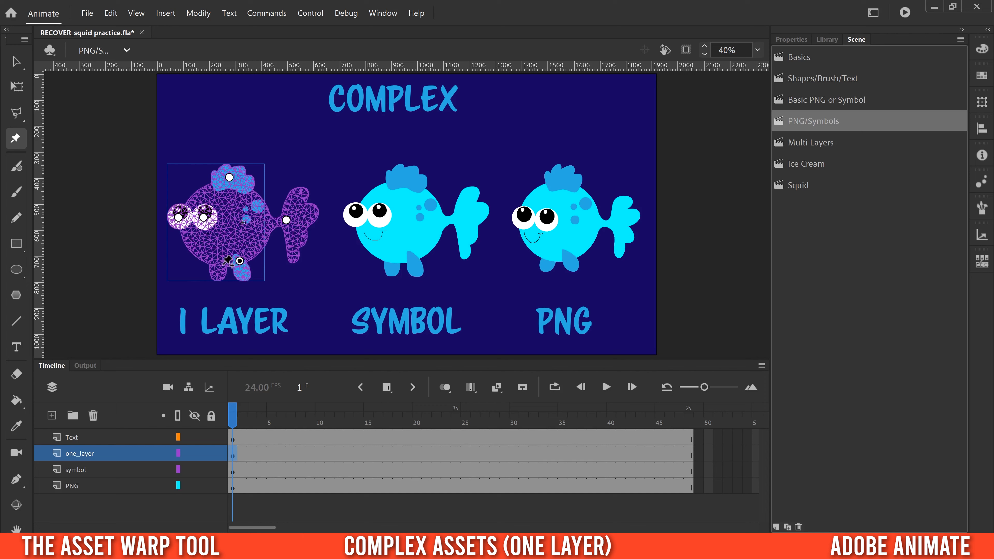
click(218, 260)
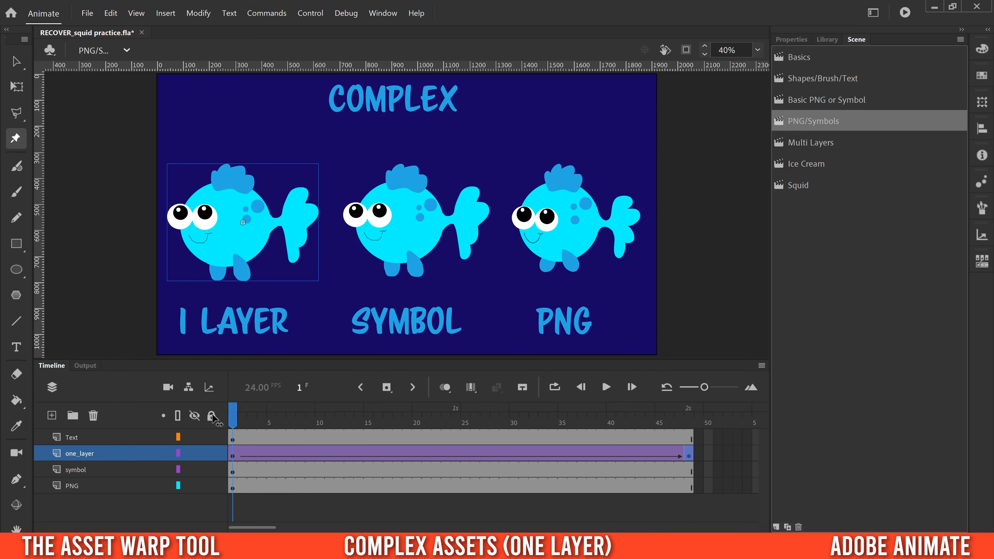
Play the one_layer fish's warp animation and scrub through it to frame 48
drag(212, 415, 214, 415)
click(606, 387)
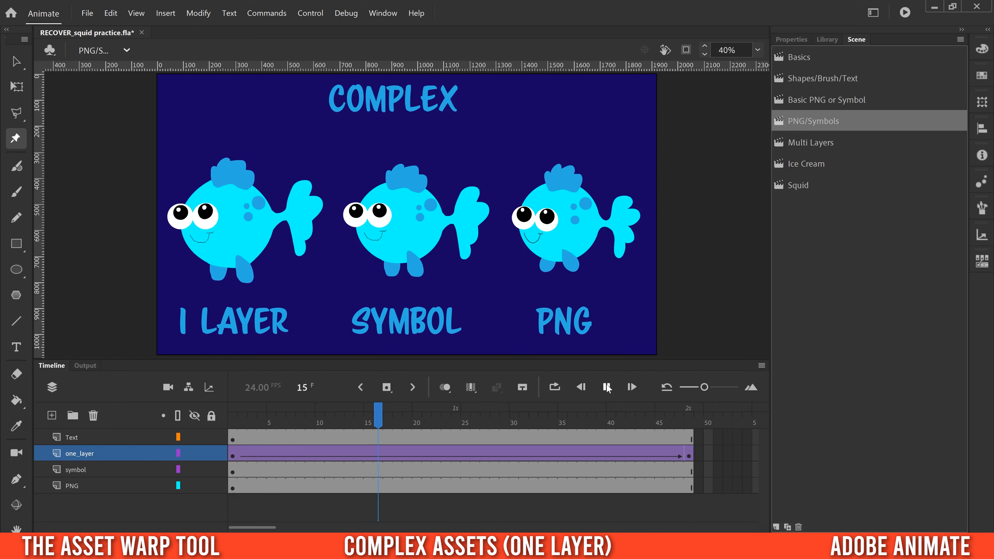
drag(292, 420, 618, 425)
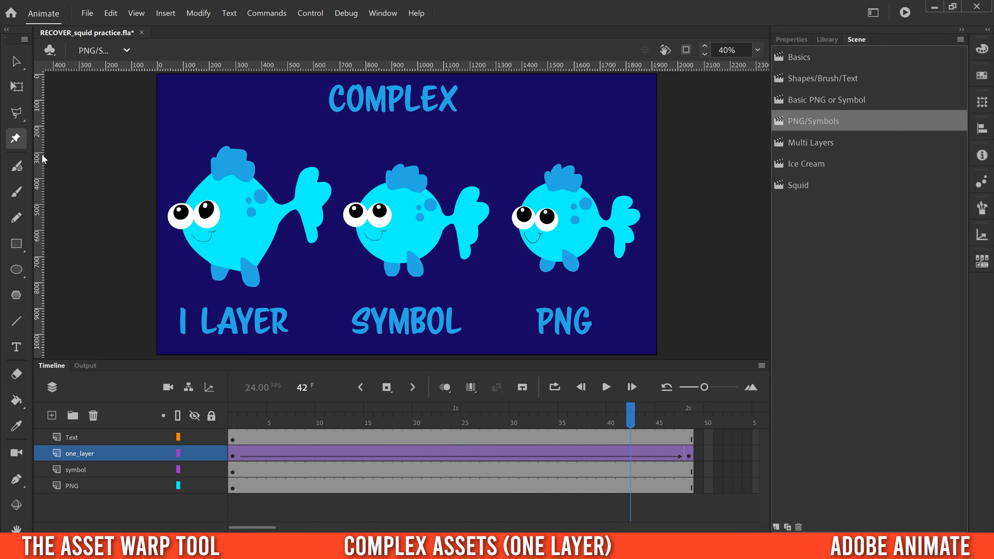
drag(630, 427, 689, 427)
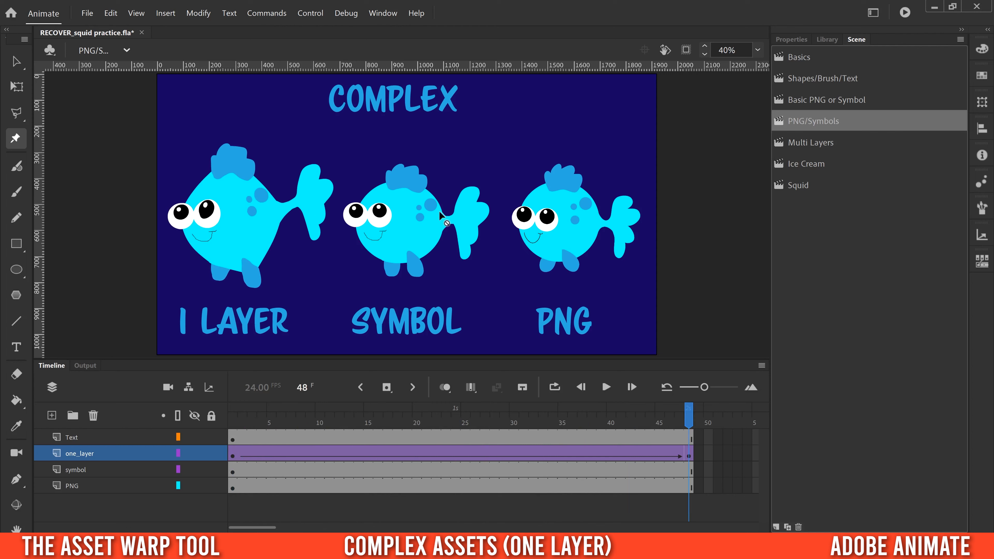
Break apart the fish on the symbol layer at frame 1
click(234, 474)
right_click(392, 219)
click(435, 339)
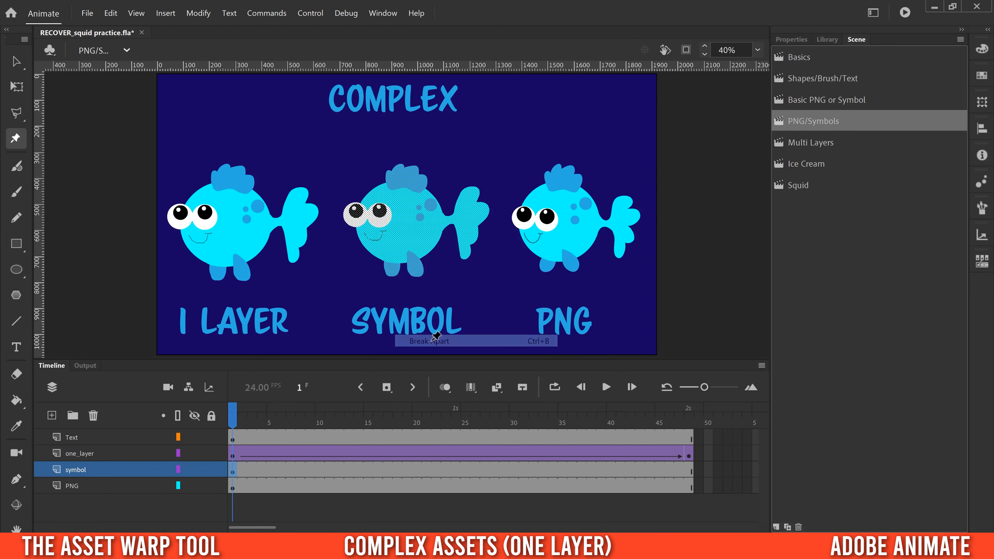
Place six Asset Warp pins on the symbol fish: on the top fin, both eyes, the tail base and both lower fins
click(403, 182)
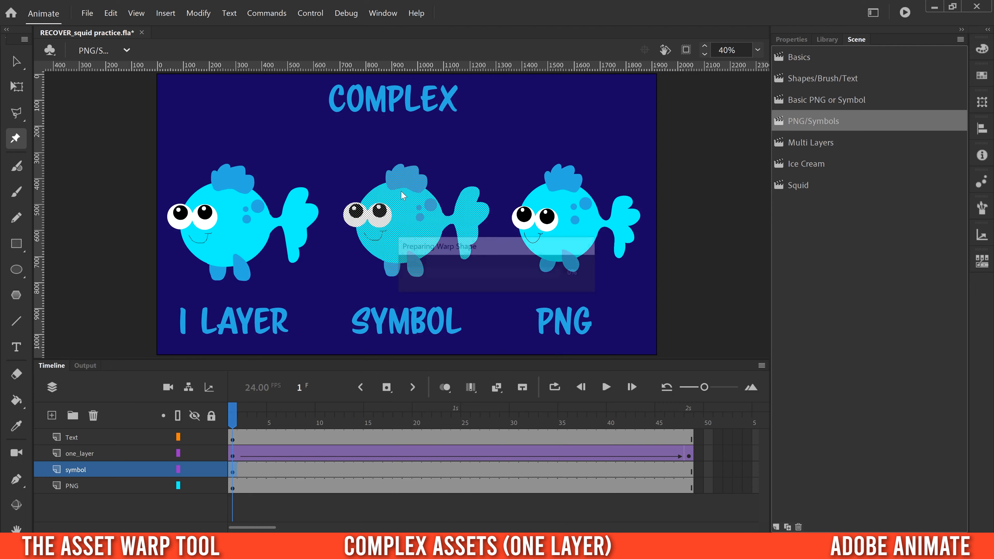
click(357, 211)
click(379, 213)
click(460, 218)
click(413, 252)
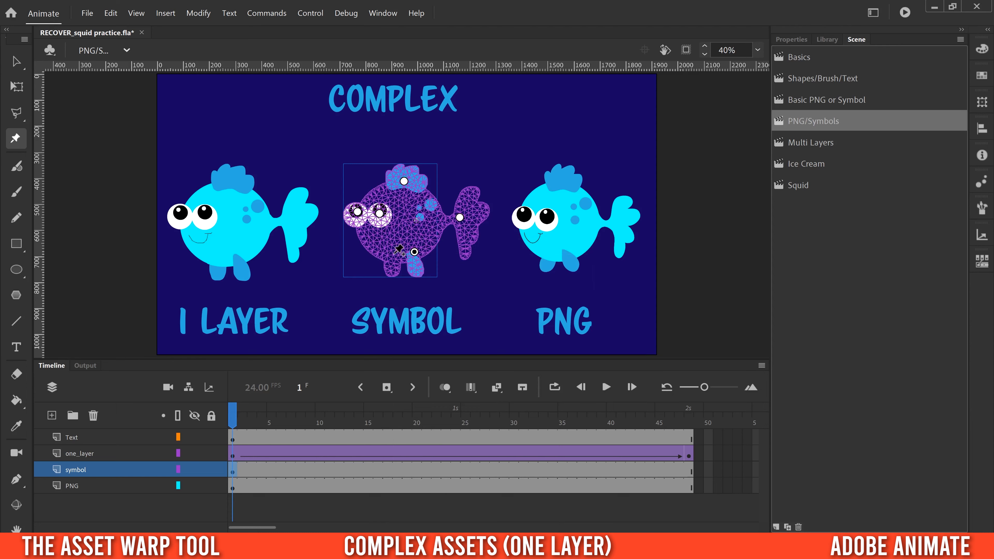
click(392, 258)
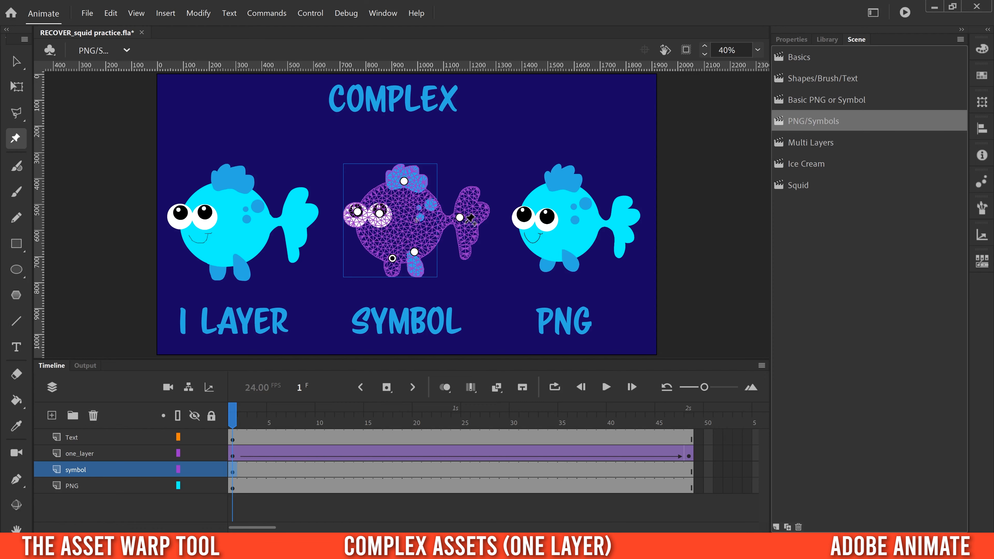
Create a classic tween on the symbol layer and insert a keyframe at frame 48
right_click(559, 474)
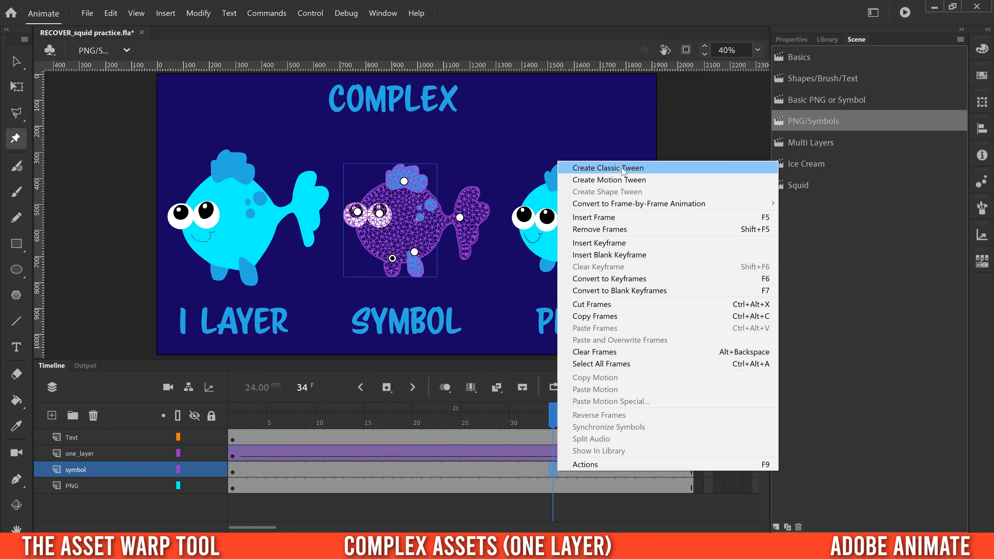
click(578, 165)
click(688, 469)
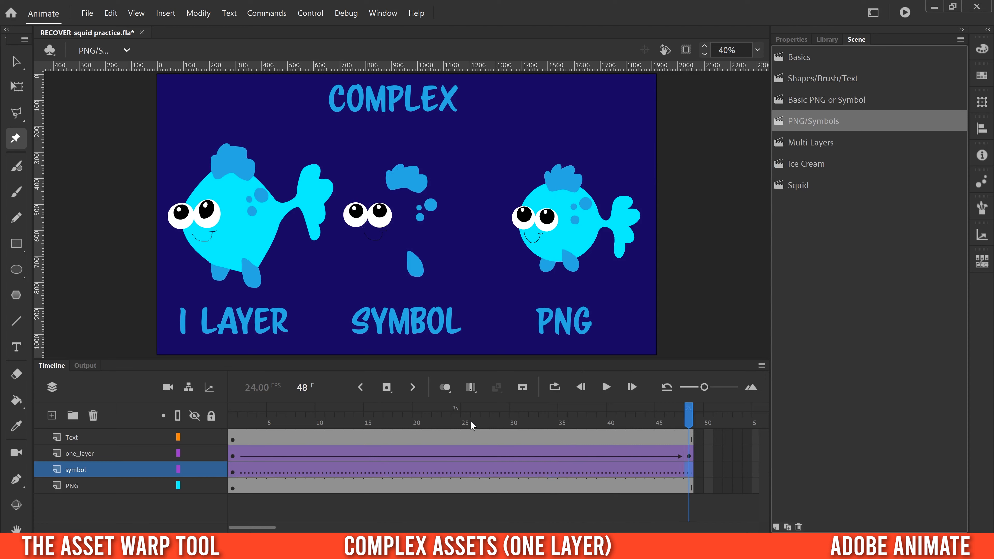
click(386, 387)
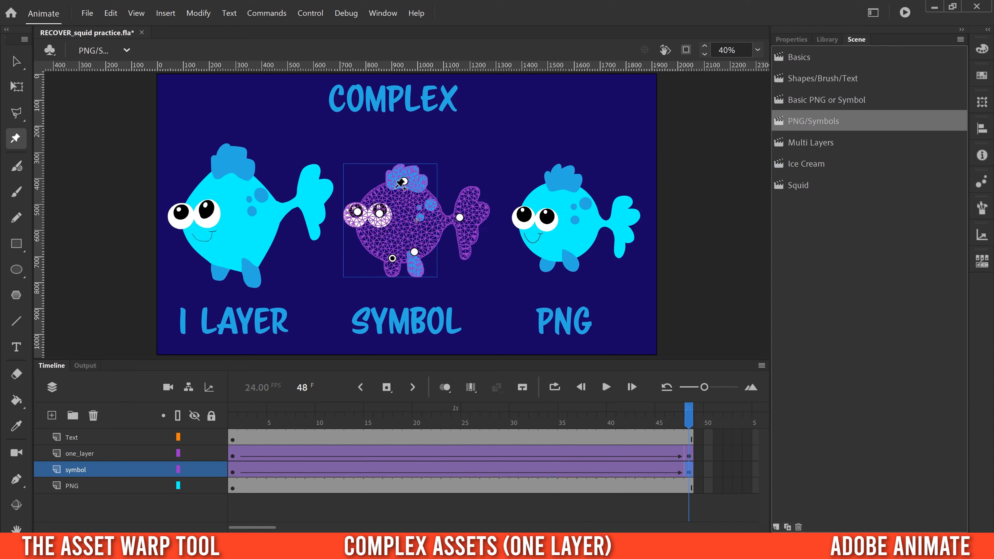
Warp the symbol fish at frame 48 by spreading its lower fins down and outward, raising its top fin and lifting its tail
drag(415, 252, 436, 271)
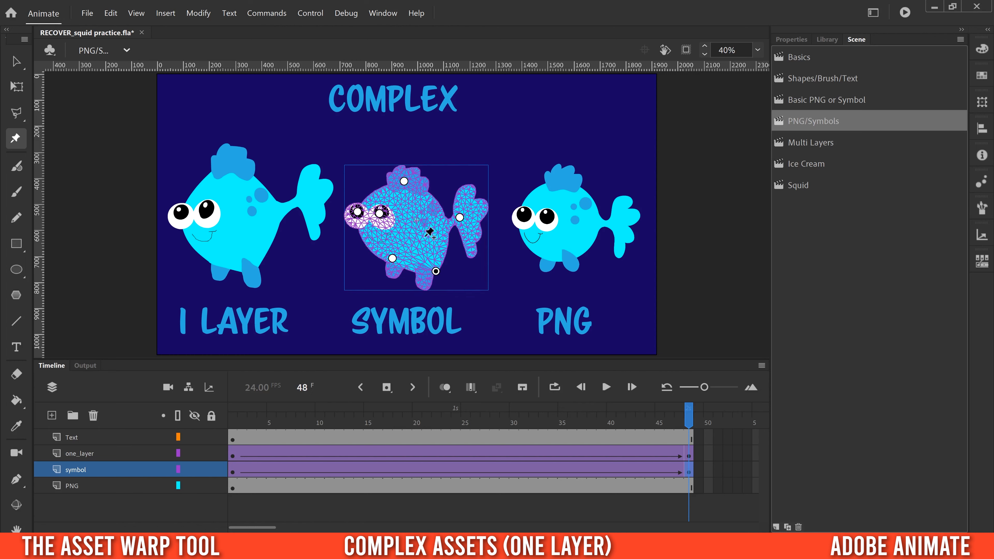
drag(392, 259, 380, 269)
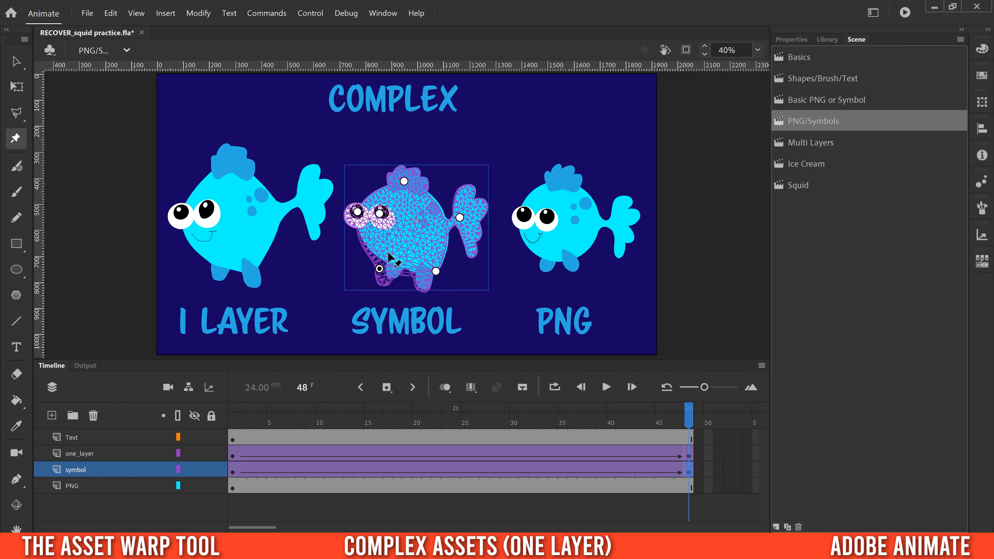
drag(404, 181, 407, 163)
drag(459, 217, 473, 197)
Play and scrub the symbol fish's warp animation from frame 1
drag(657, 421, 231, 416)
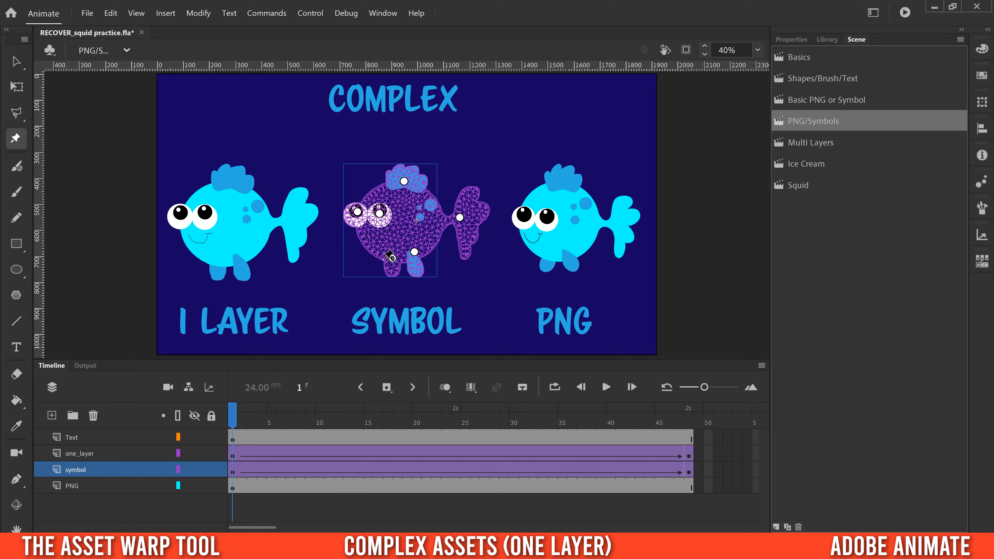
click(606, 388)
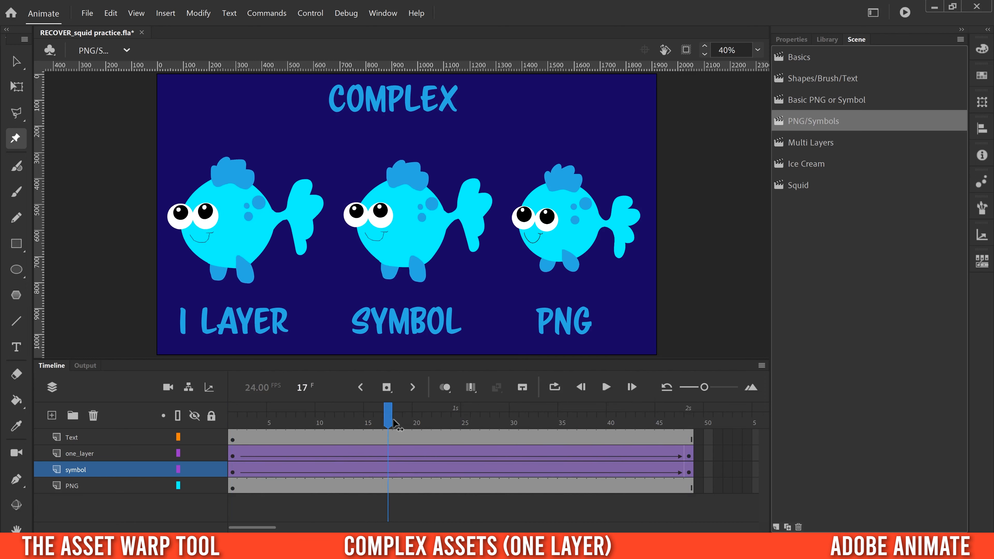
drag(389, 419, 659, 419)
Pin the PNG fish's top fin, eyes, tail base and lower fins at frame 1, and raise its top fin toward the tail at frame 48
click(233, 486)
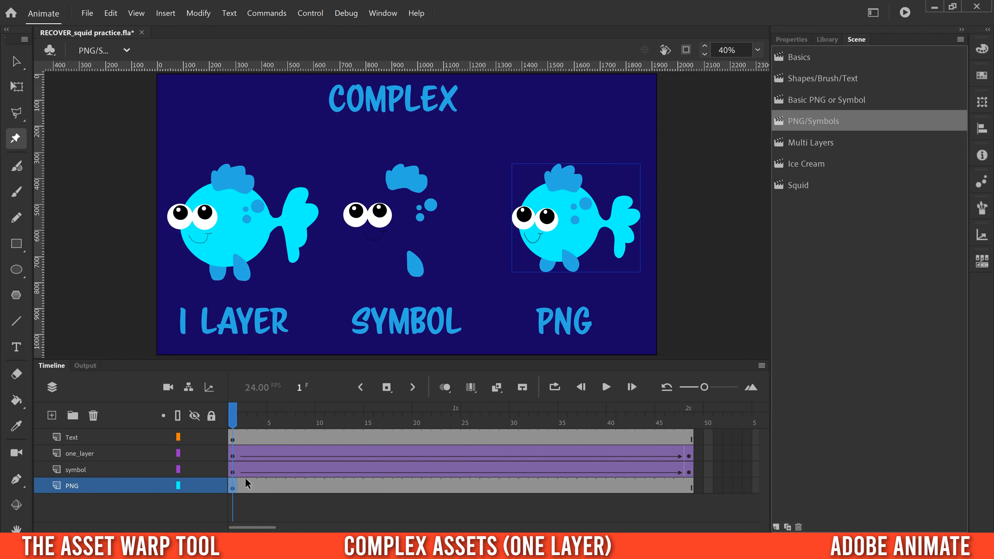
click(561, 177)
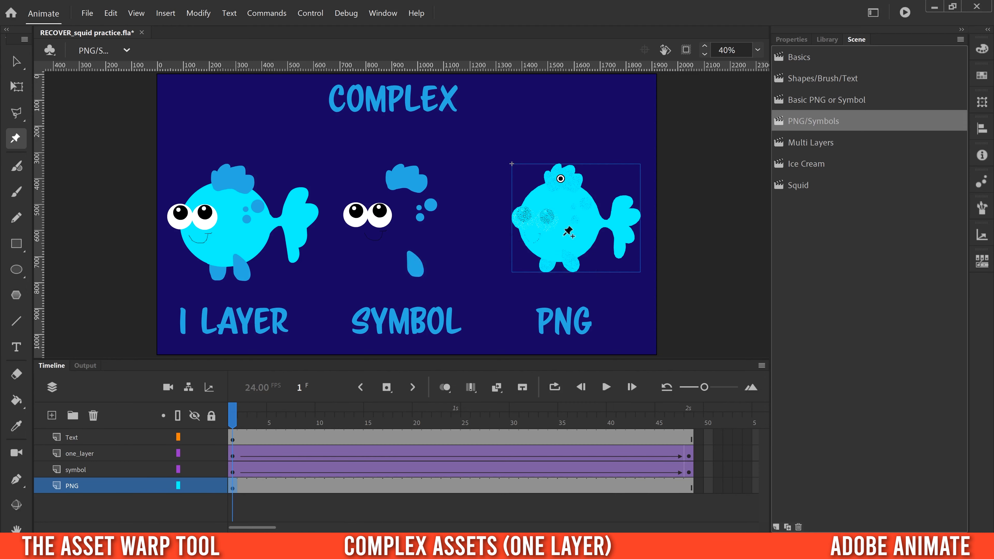
click(520, 218)
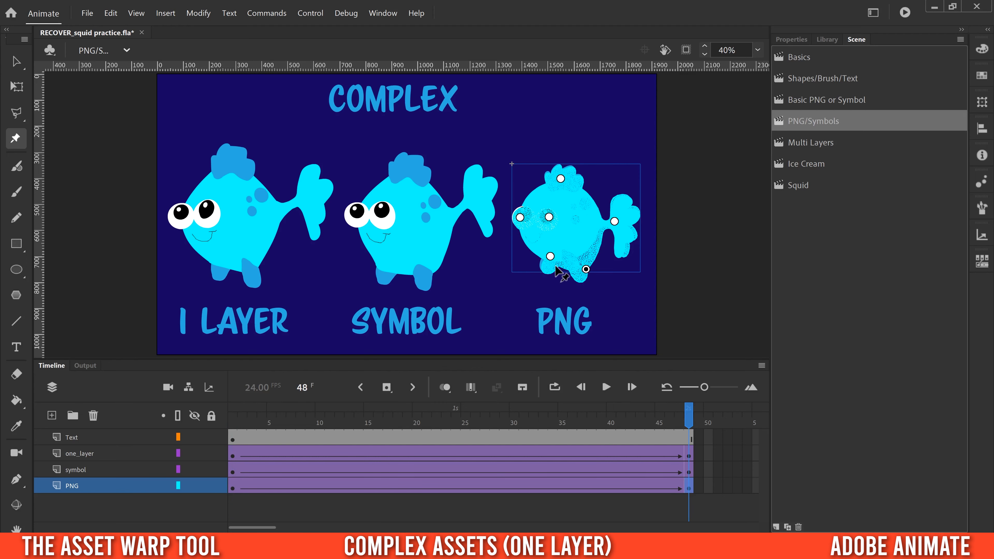
click(563, 264)
drag(561, 179, 574, 164)
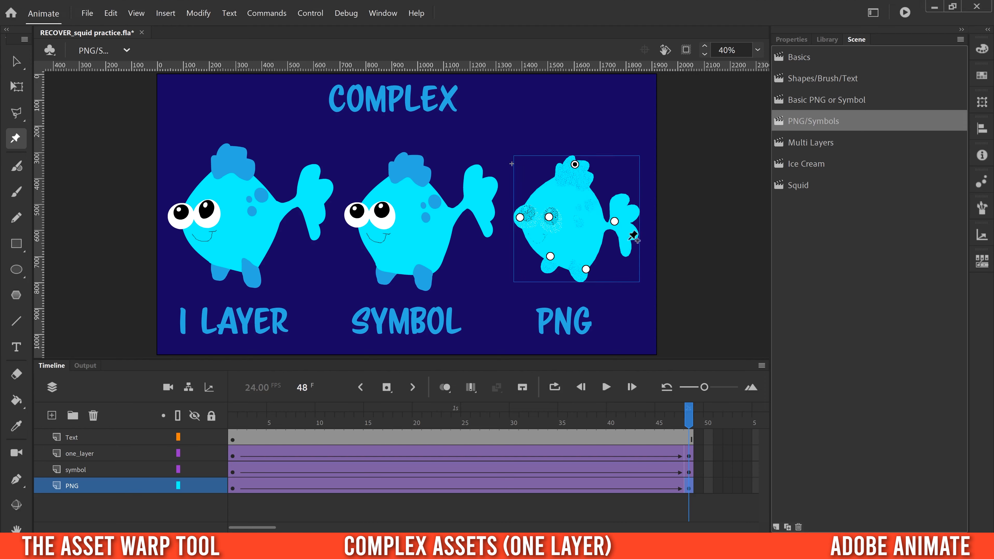
Play and scrub the timeline from frame 1 to compare the warp animations of all three fish
drag(641, 427, 223, 428)
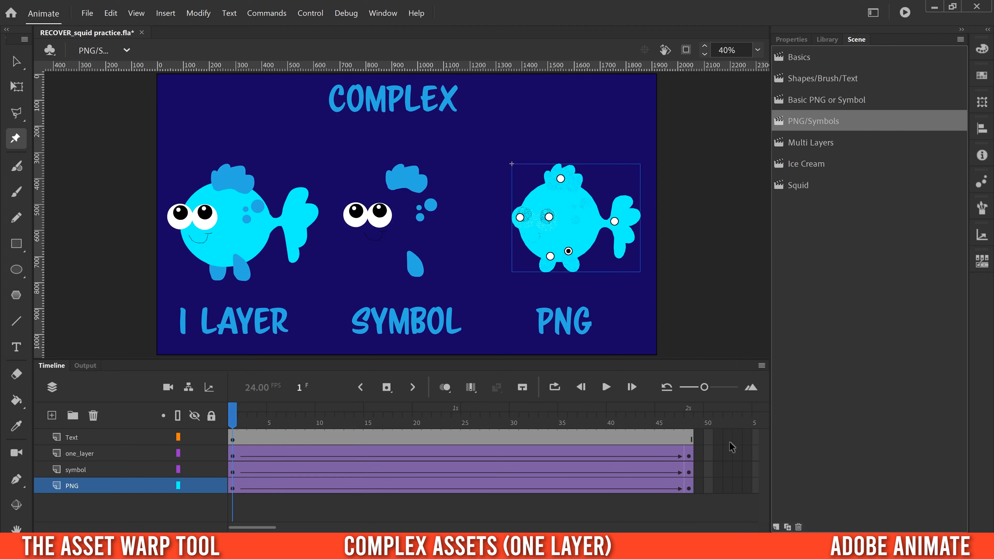
click(726, 453)
drag(271, 424, 193, 419)
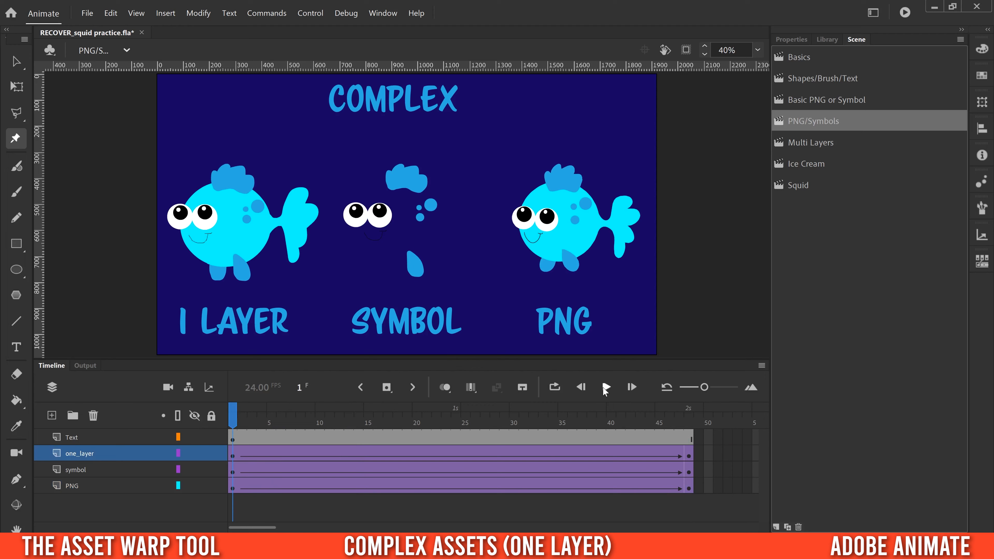
click(605, 388)
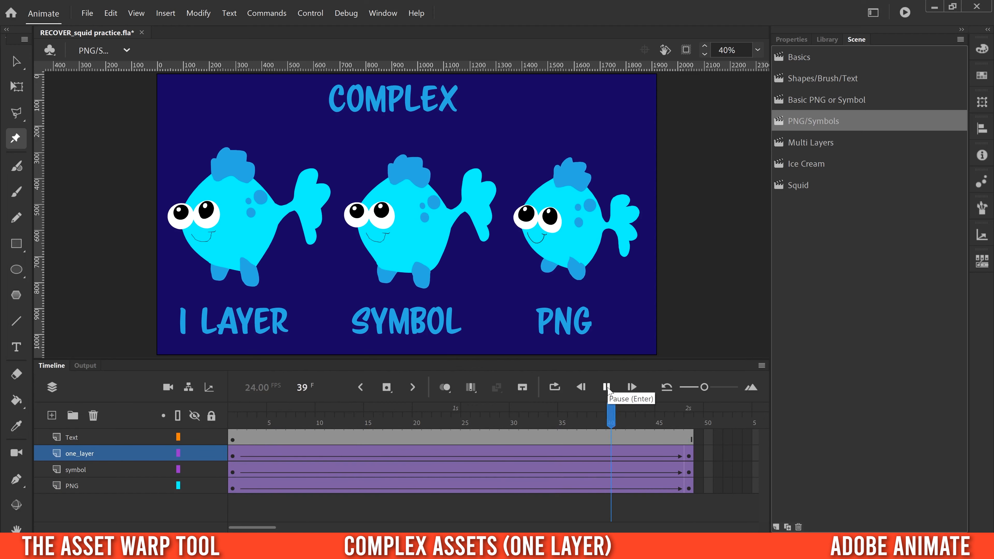
drag(587, 417, 349, 422)
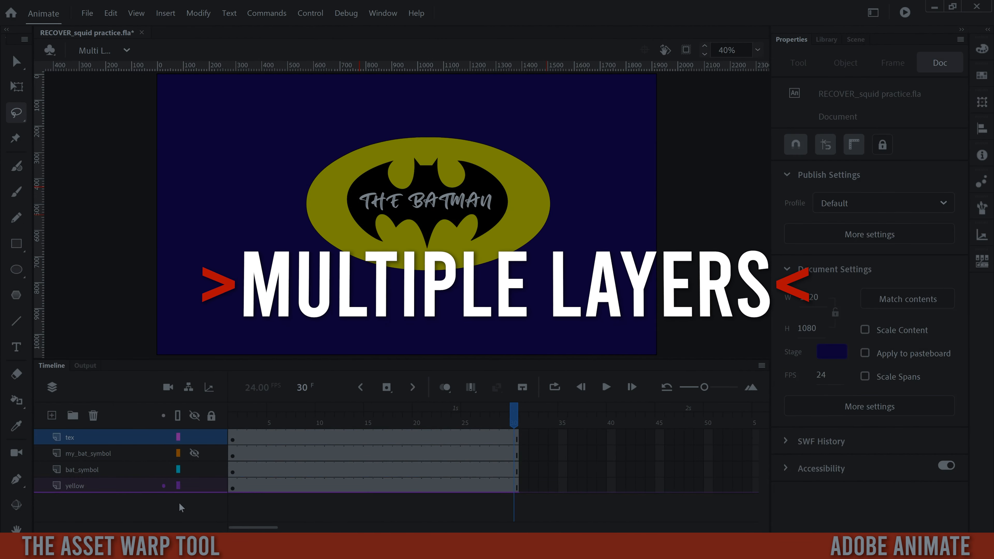
Select the tex, bat_symbol and yellow layers in turn to examine how the Batman logo is built
click(106, 435)
click(111, 470)
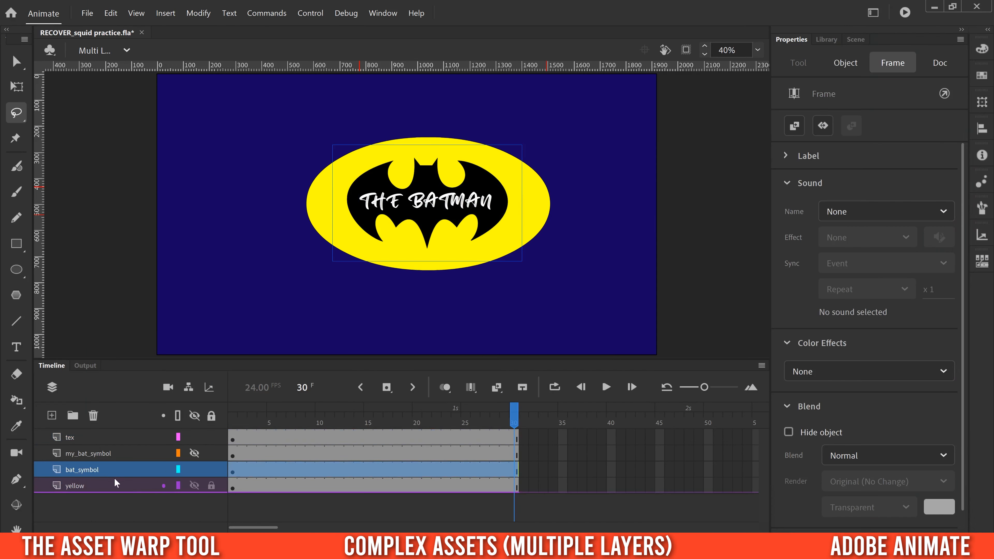
click(113, 485)
click(127, 505)
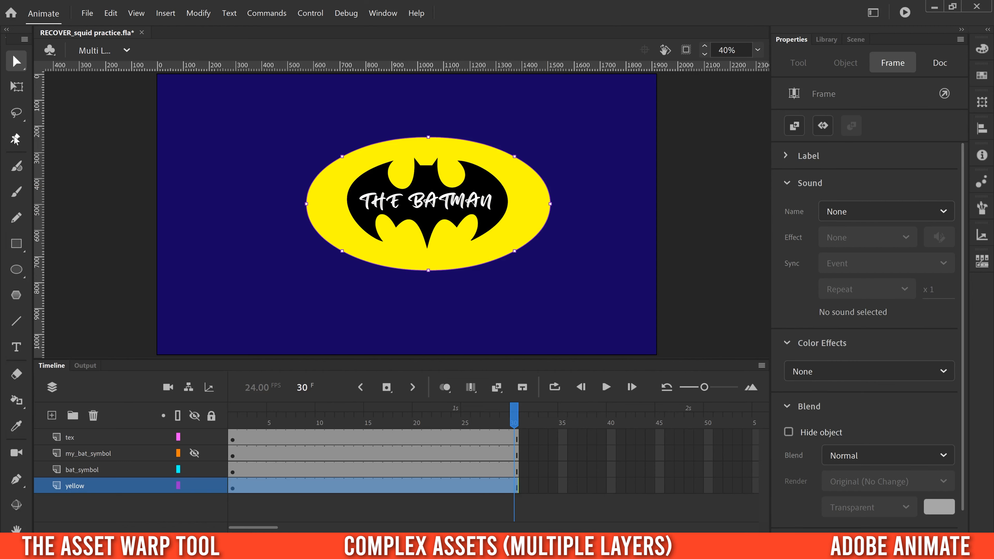
Try to use the Asset Warp tool on all visible logo layers at once at frame 1, and clear the selection
click(16, 139)
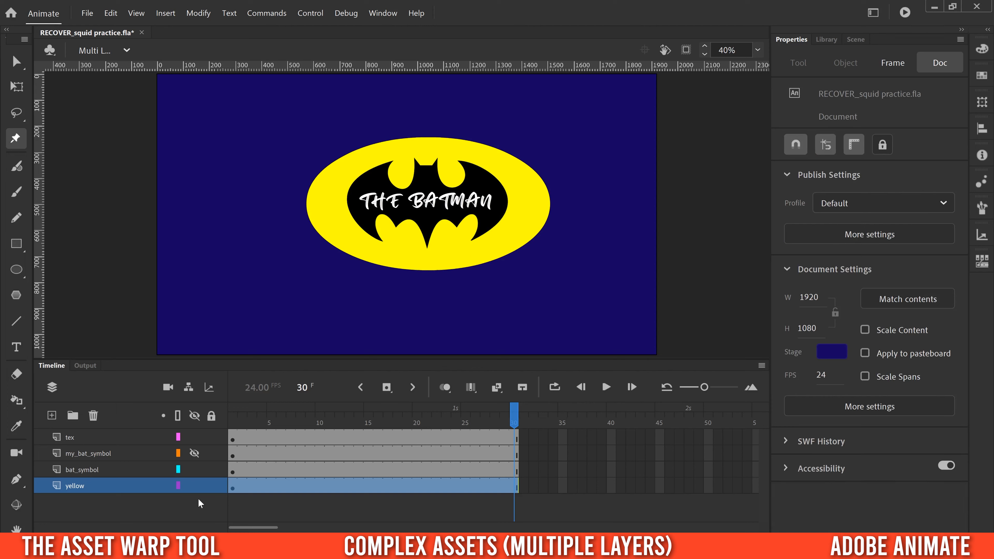
click(233, 488)
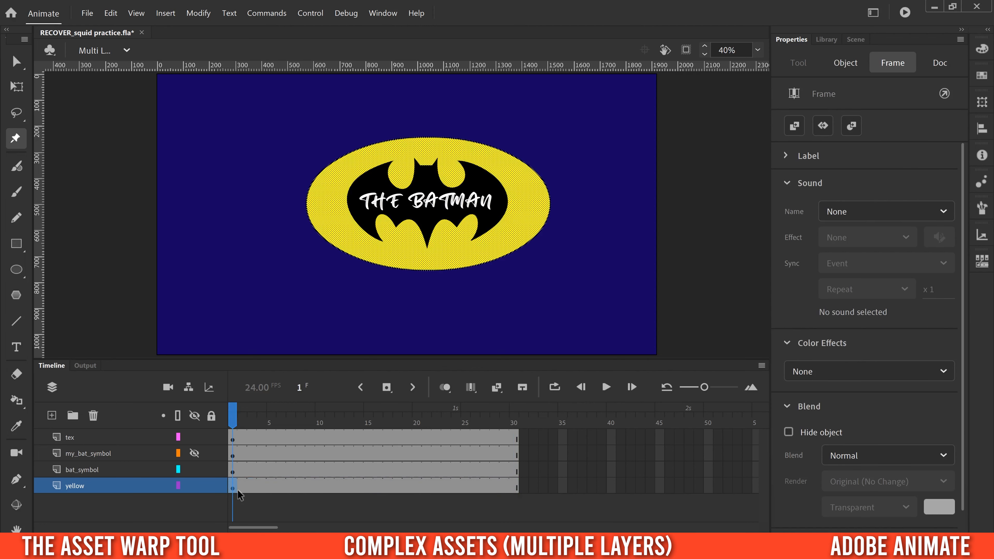
key(ctrl+a)
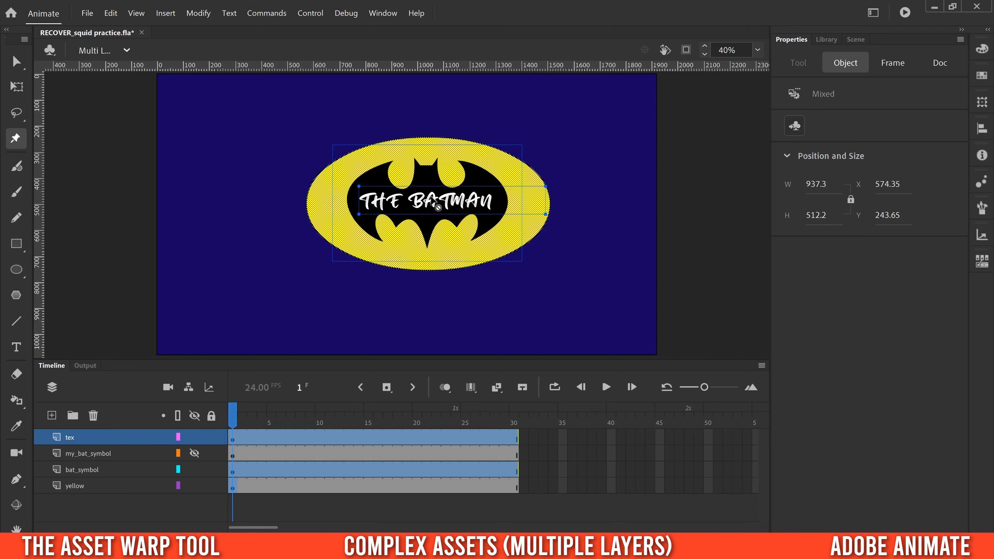
click(242, 504)
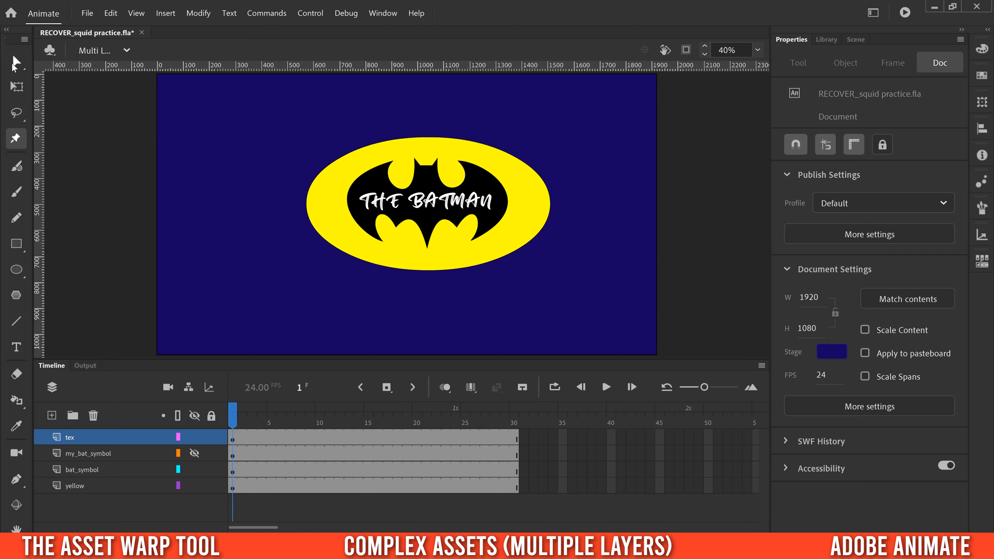
Break apart the THE BATMAN text on the tex layer twice, down to plain shapes
click(15, 62)
click(429, 203)
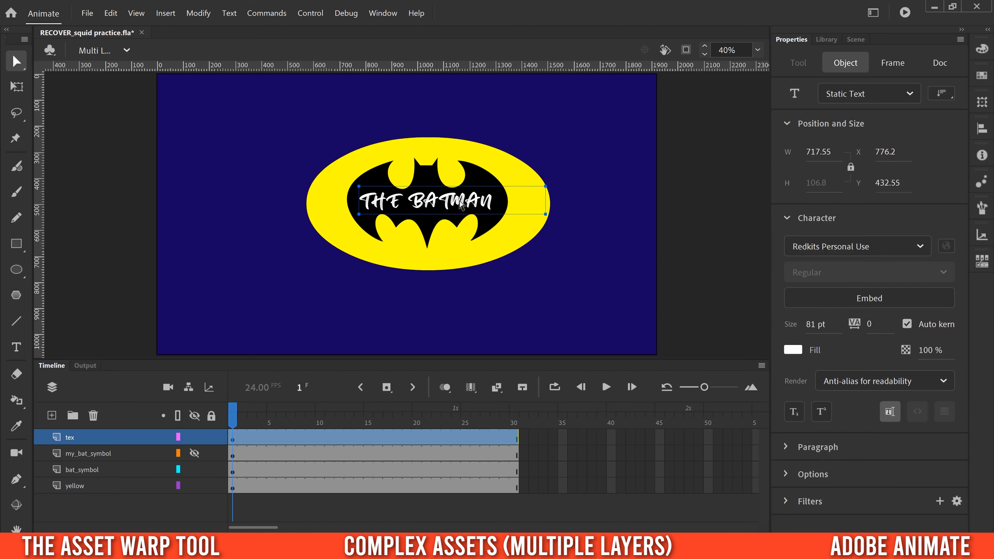
right_click(418, 204)
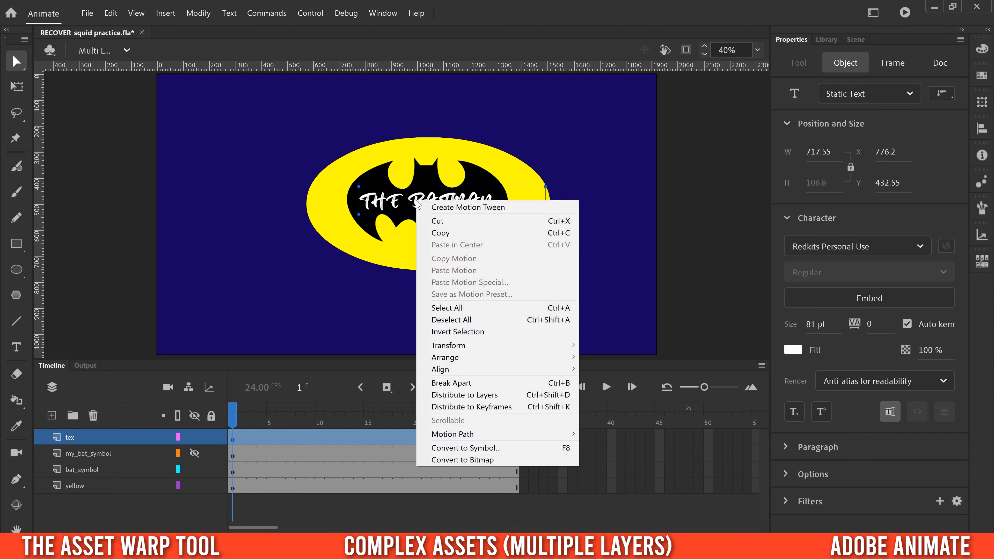
click(454, 383)
right_click(418, 204)
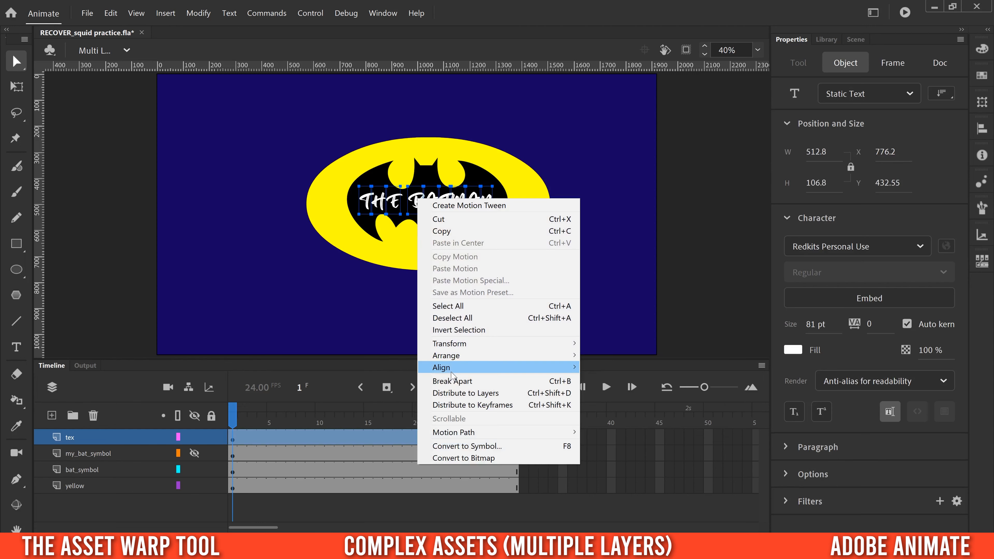
click(453, 383)
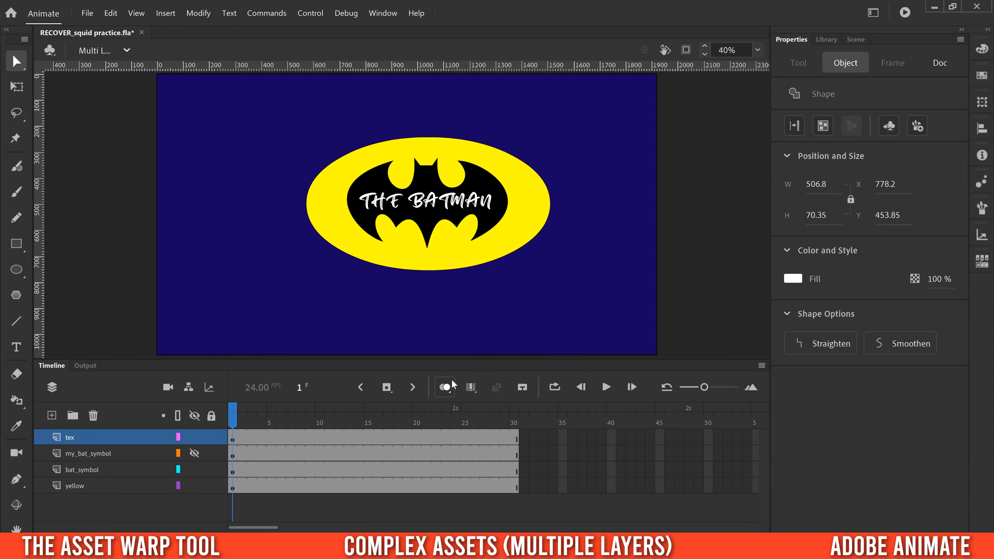
Select the contents of all visible logo layers together with the Asset Warp tool active to examine their object types, and clear the selection
click(16, 140)
click(236, 489)
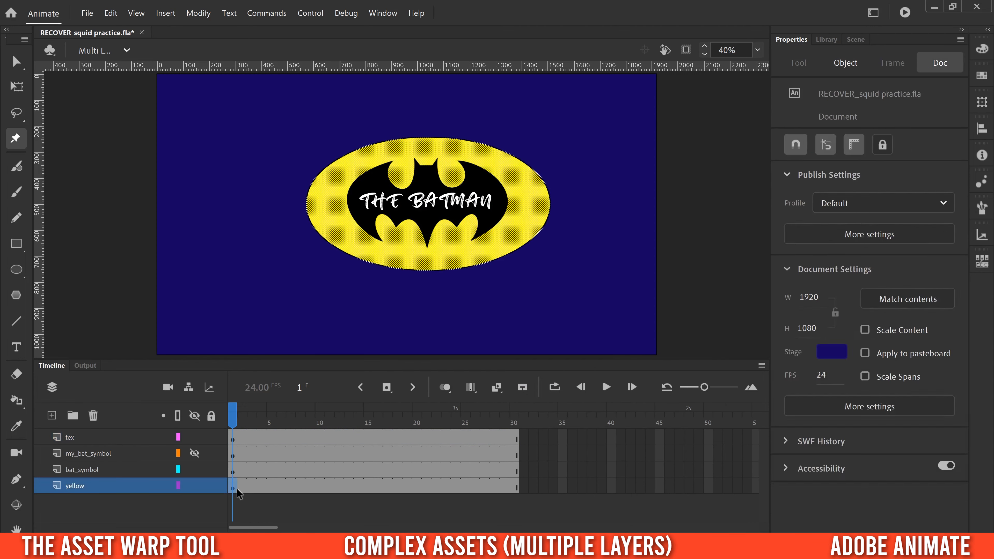
key(ctrl+a)
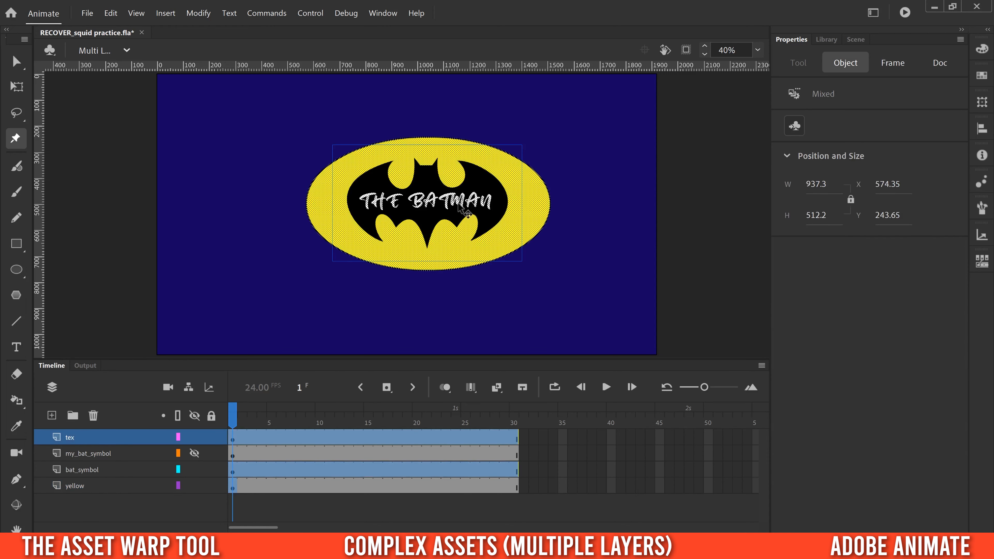
key(ctrl+=)
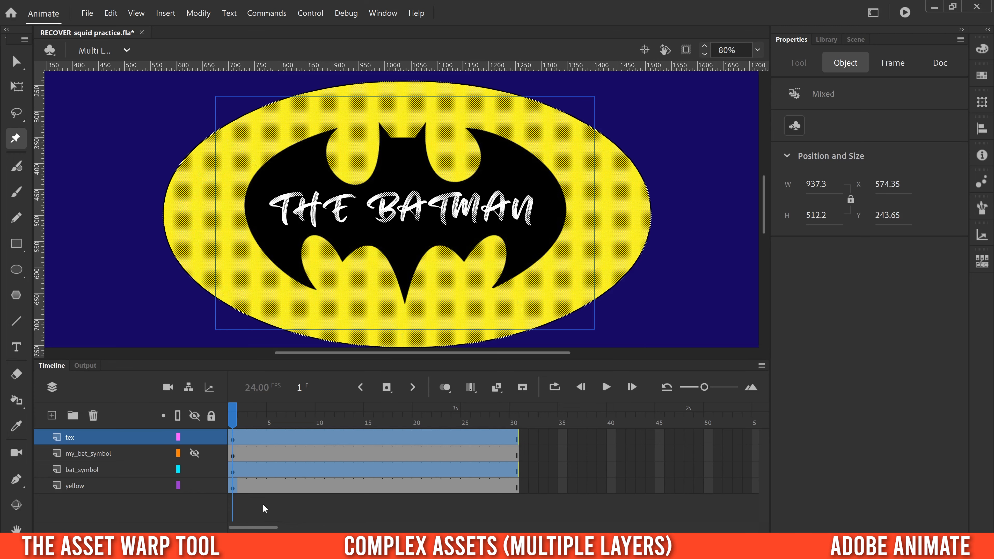
click(253, 507)
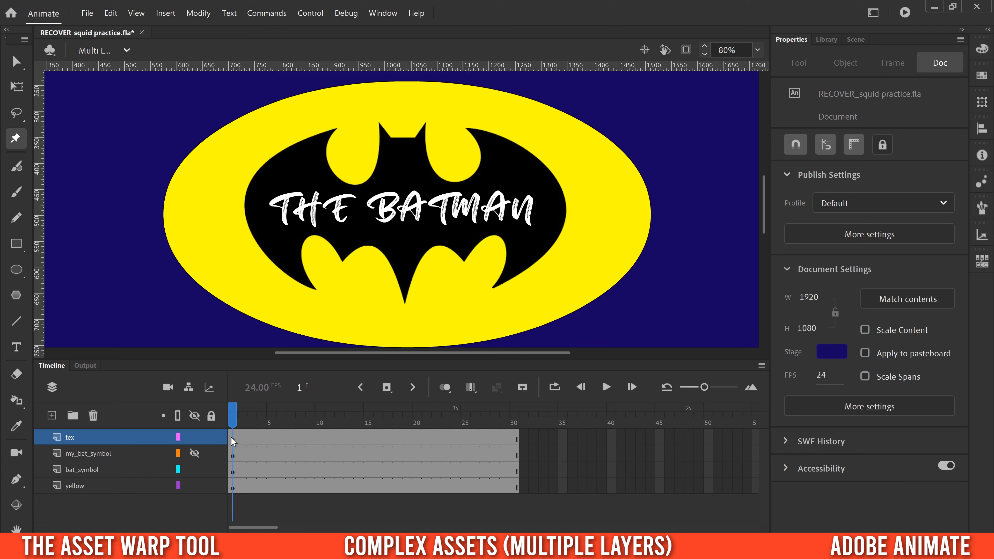
Break apart the bat_symbol bitmap at frame 1, and show the my_bat_symbol layer in place of bat_symbol
click(234, 473)
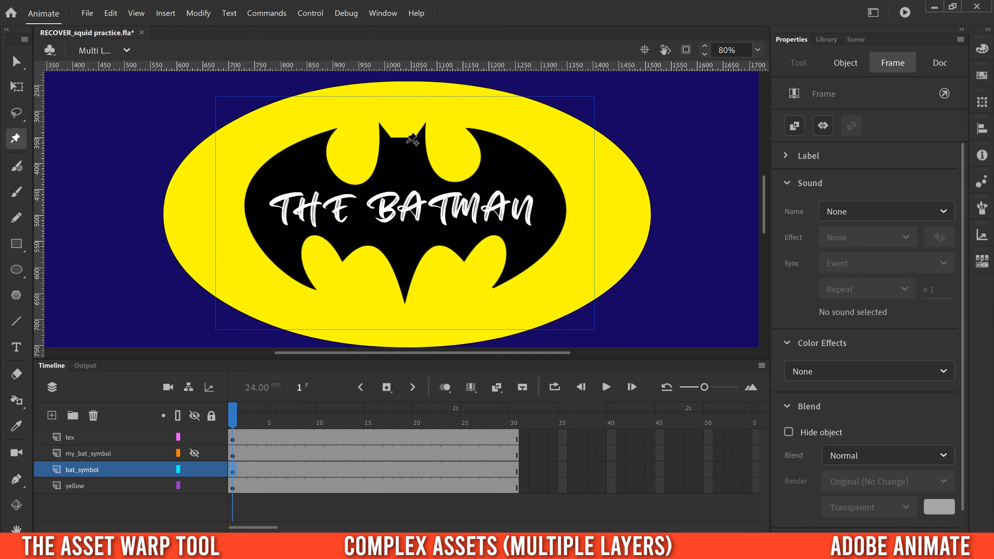
right_click(416, 148)
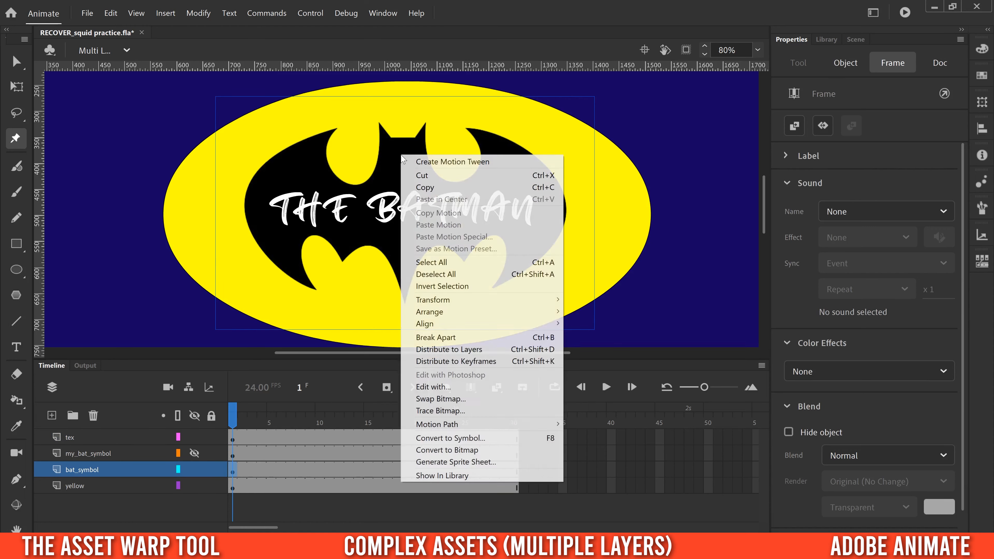
click(446, 334)
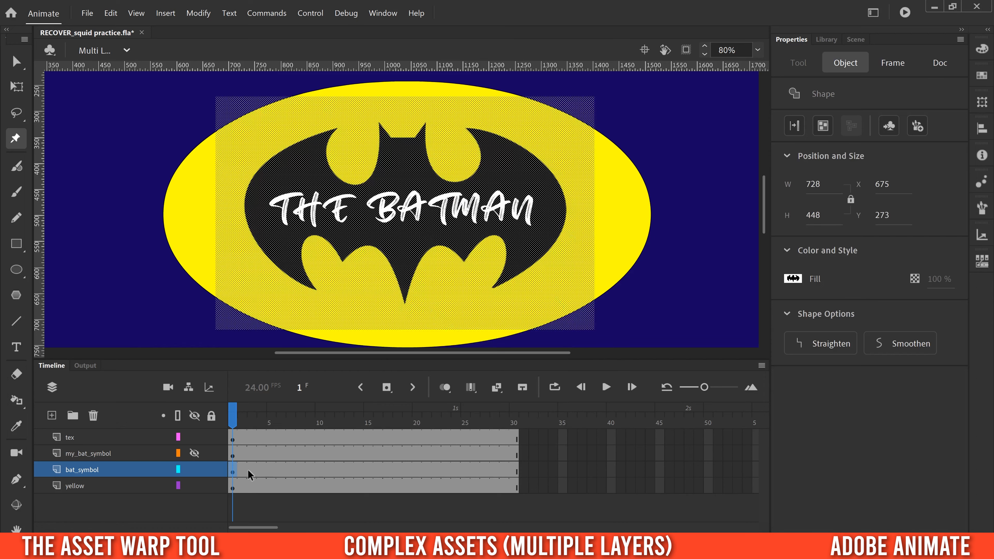
click(194, 469)
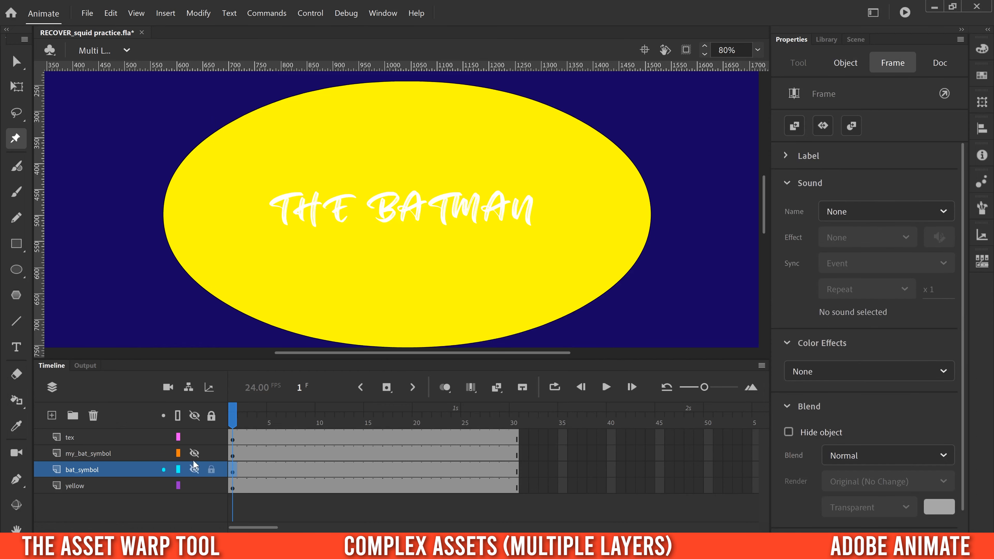
click(194, 454)
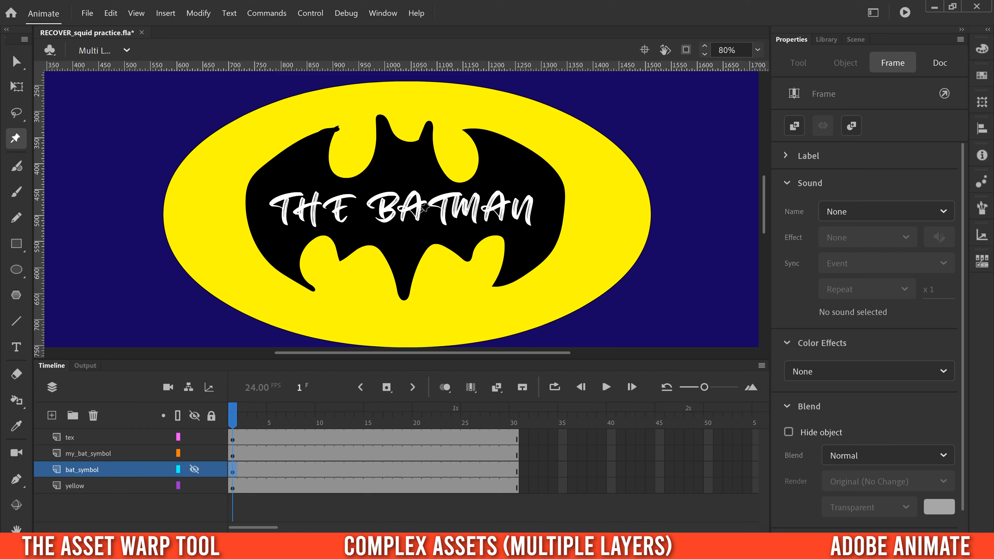
Asset-warp all visible logo layers as one object at frame 1, pinning the yellow oval's left, right, top and bottom edges
click(233, 488)
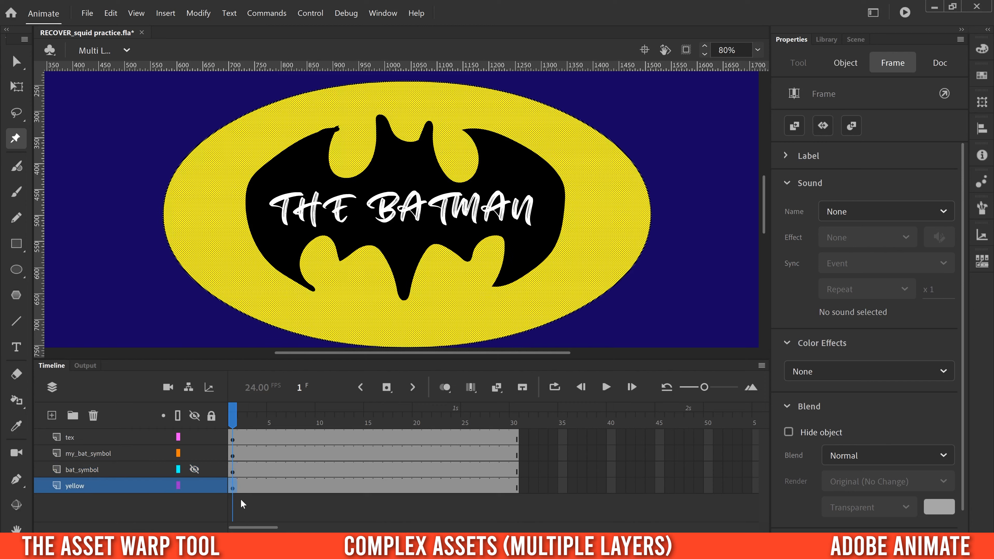
key(ctrl+a)
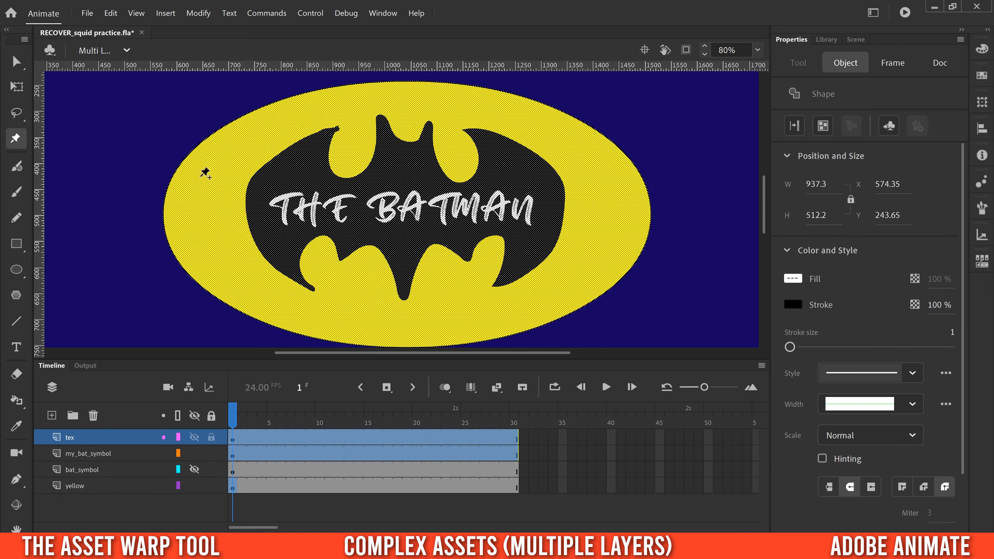
click(188, 201)
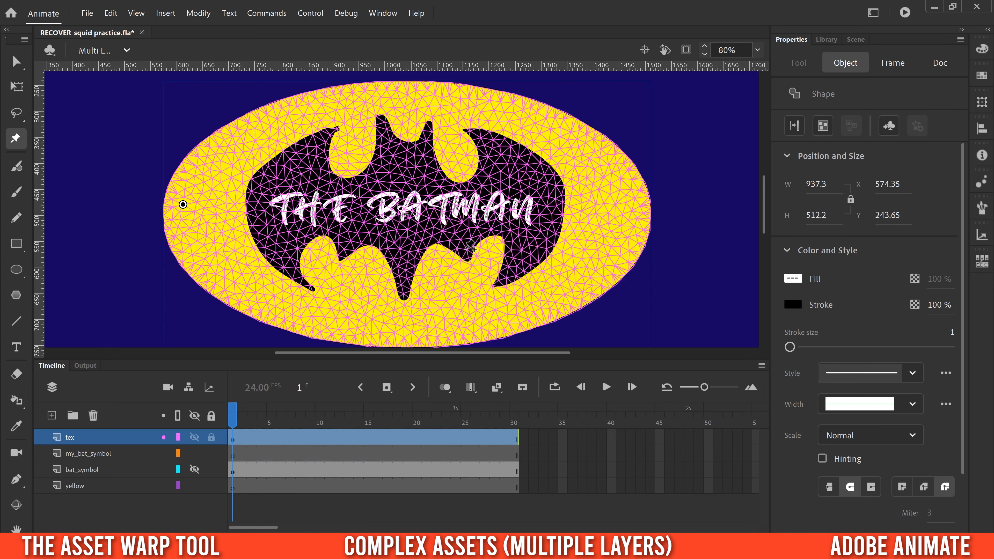
click(630, 205)
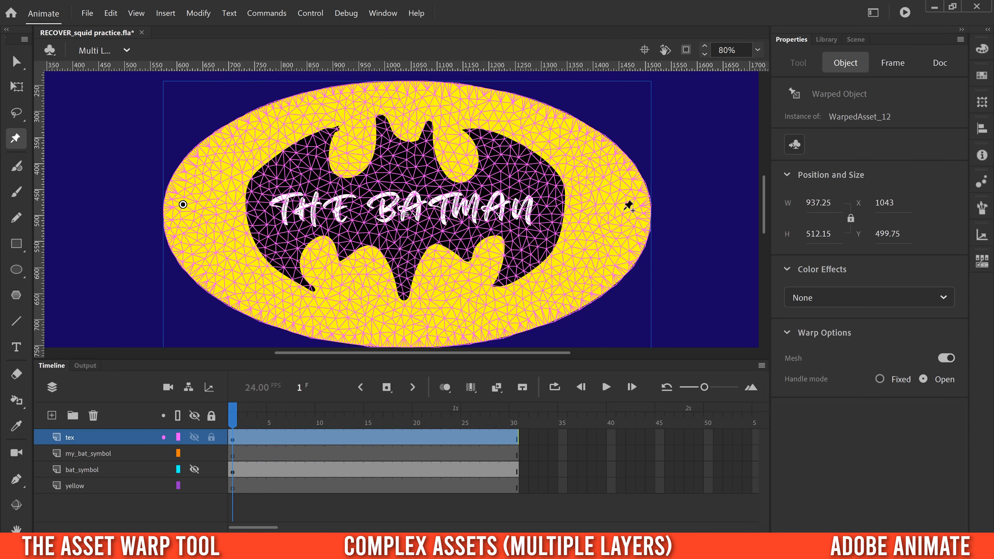
click(405, 106)
click(404, 324)
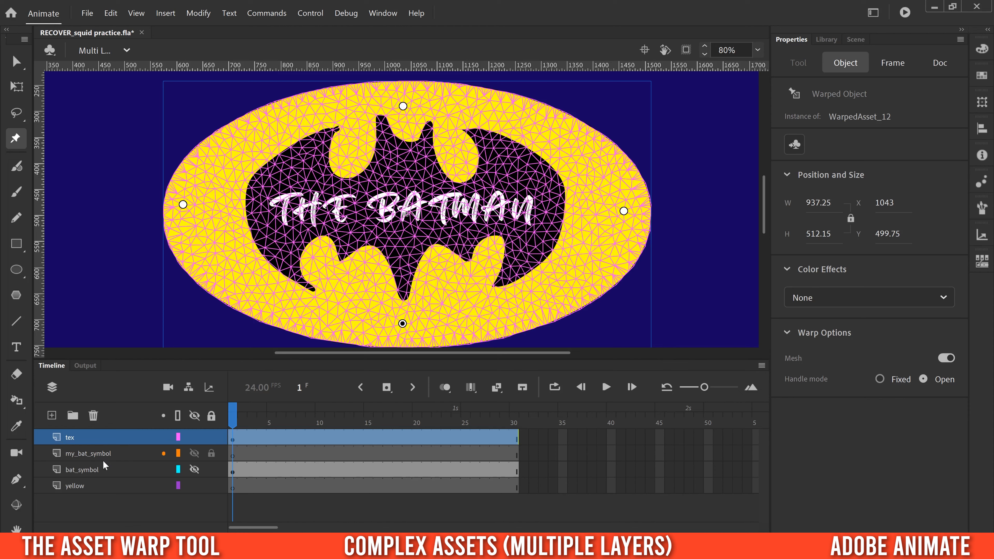
Hide the my_bat_symbol and yellow layers, and toggle the tex layer's visibility to check which layer holds the warped logo
click(194, 453)
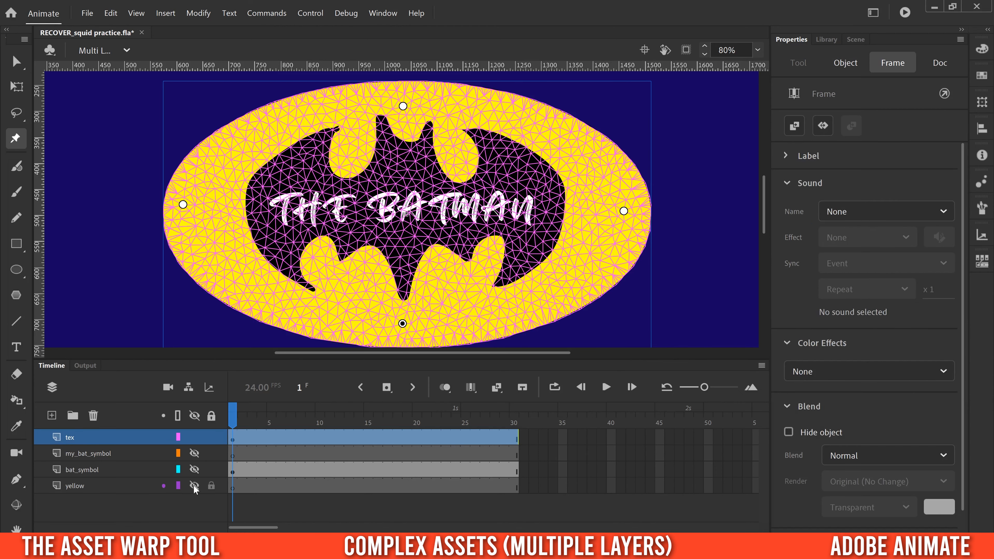
click(194, 437)
click(194, 437)
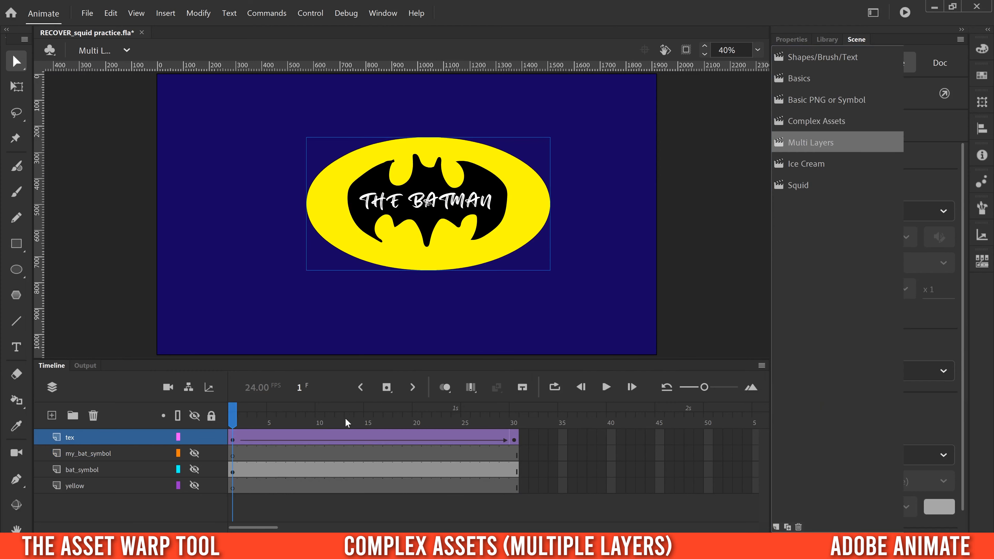
Scrub and play the warped Batman logo animation from frame 1 to frame 30
drag(251, 424, 230, 422)
click(606, 387)
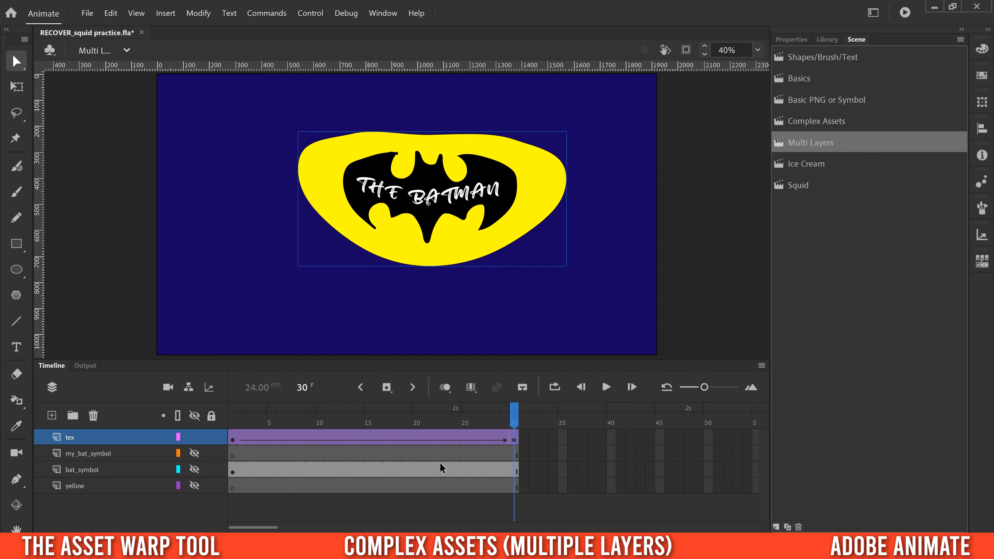
click(811, 122)
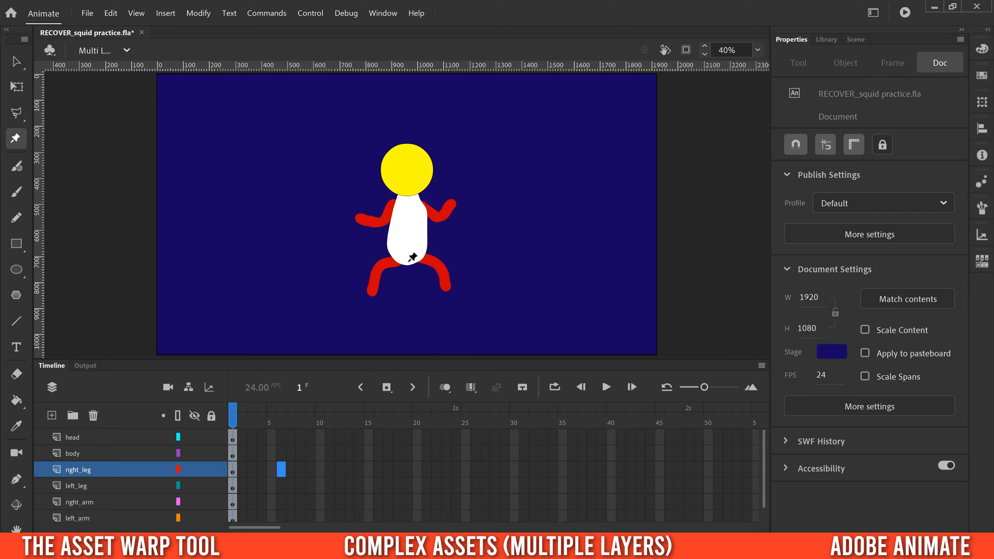
Select the character's body, right_leg, left_leg, right_arm and left_arm layers in turn at frame 1 to examine their warp pins
click(233, 455)
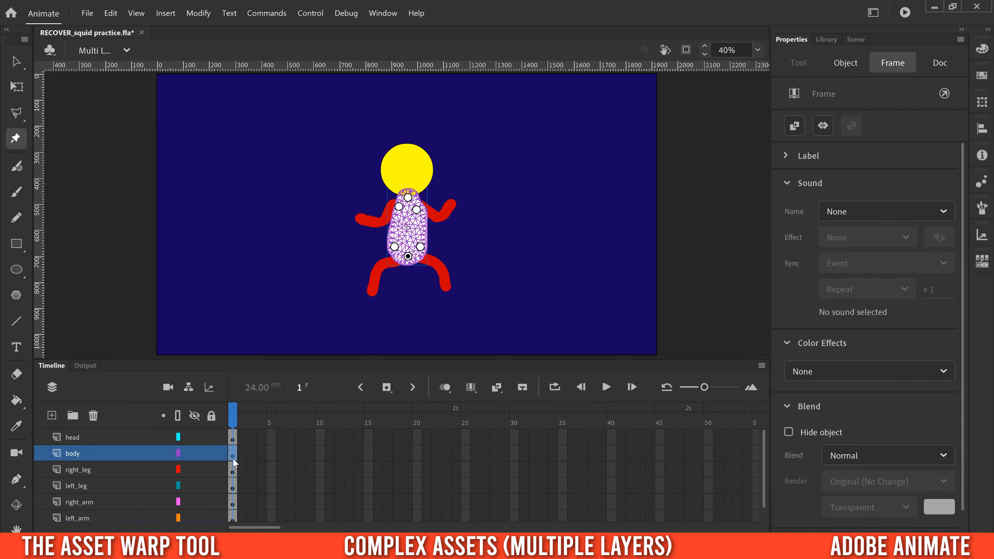
click(233, 473)
click(232, 488)
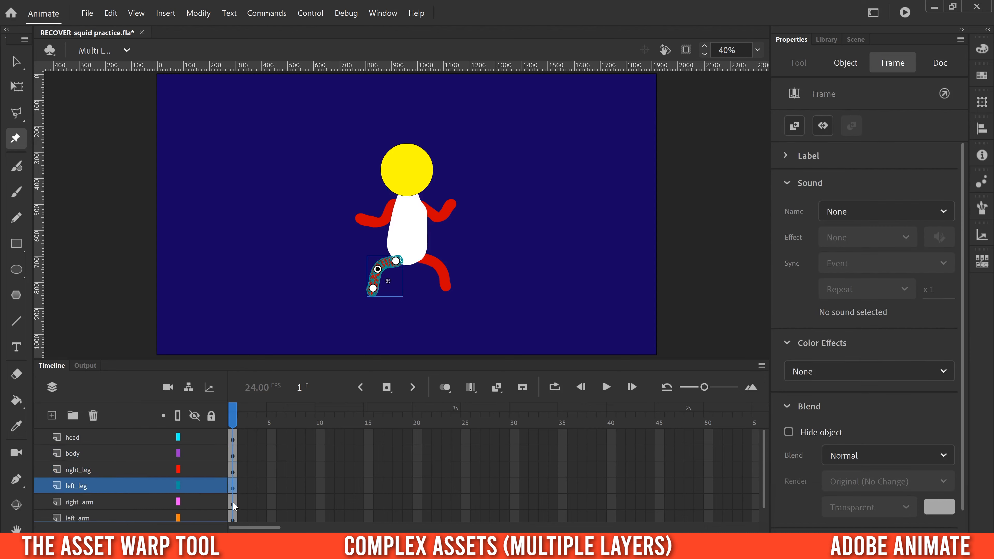
click(233, 503)
click(233, 518)
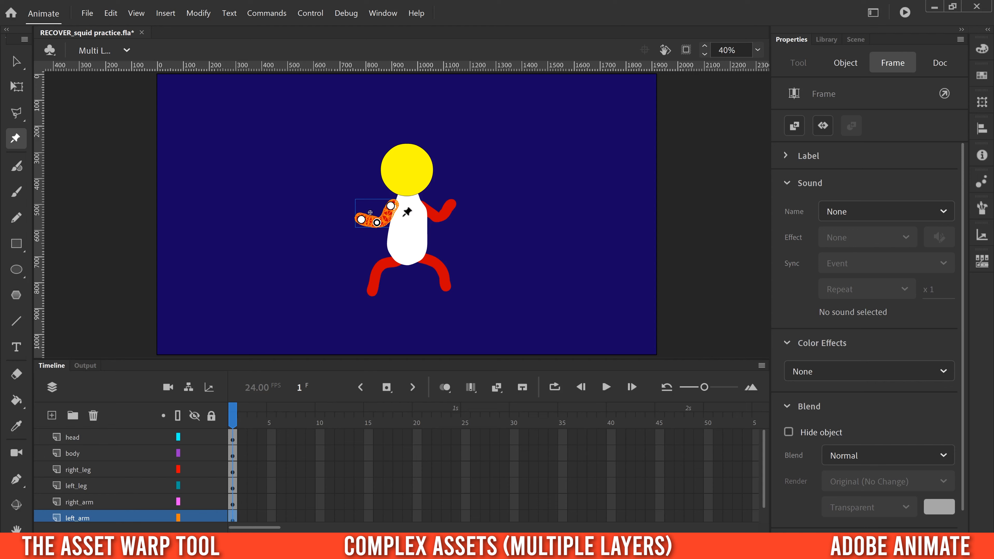
Try to move the character's body upward on its own with Free Transform, and undo the move
click(231, 454)
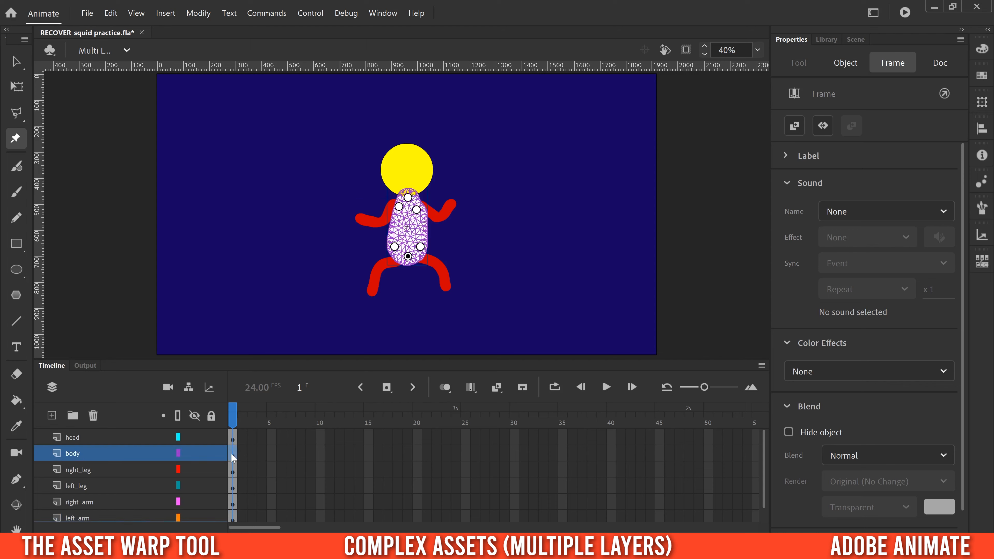
click(16, 87)
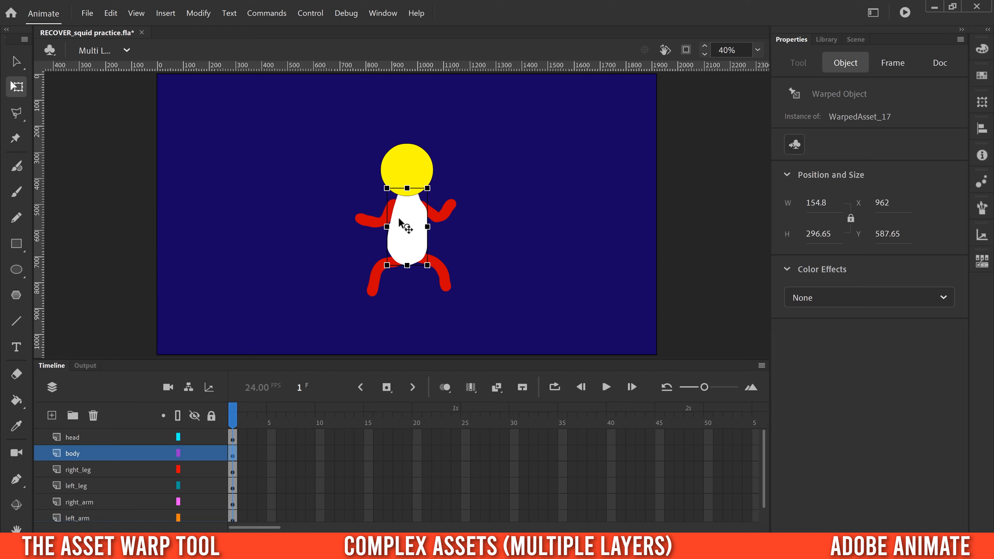
drag(411, 238, 411, 207)
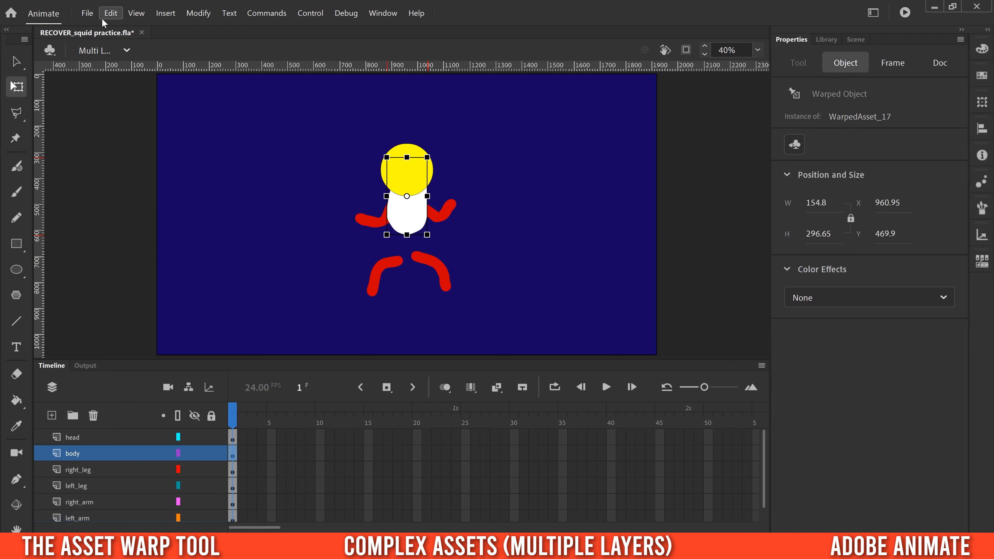
click(111, 14)
click(127, 27)
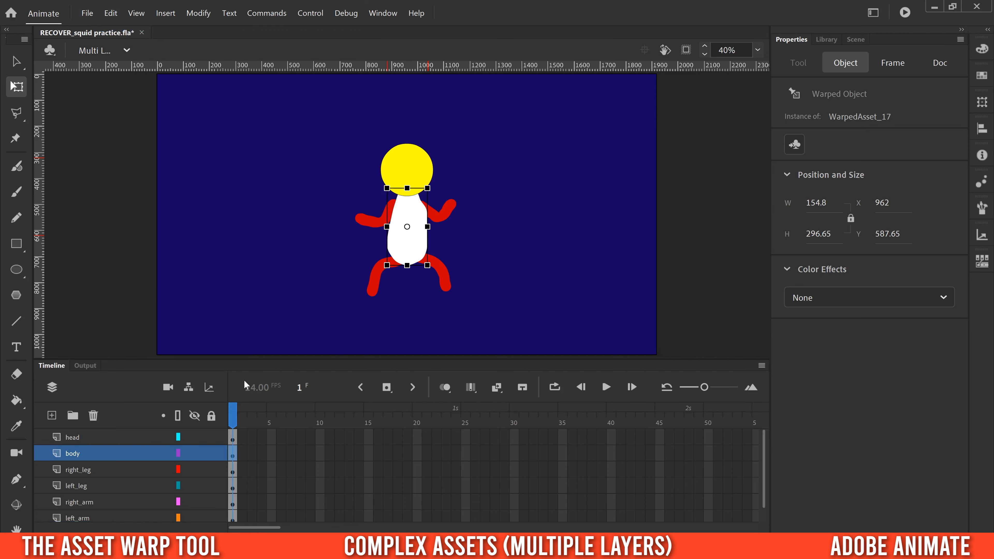
Turn on the layer parenting view and parent the head, right_leg, left_leg, right_arm and left_arm layers to the body
click(189, 389)
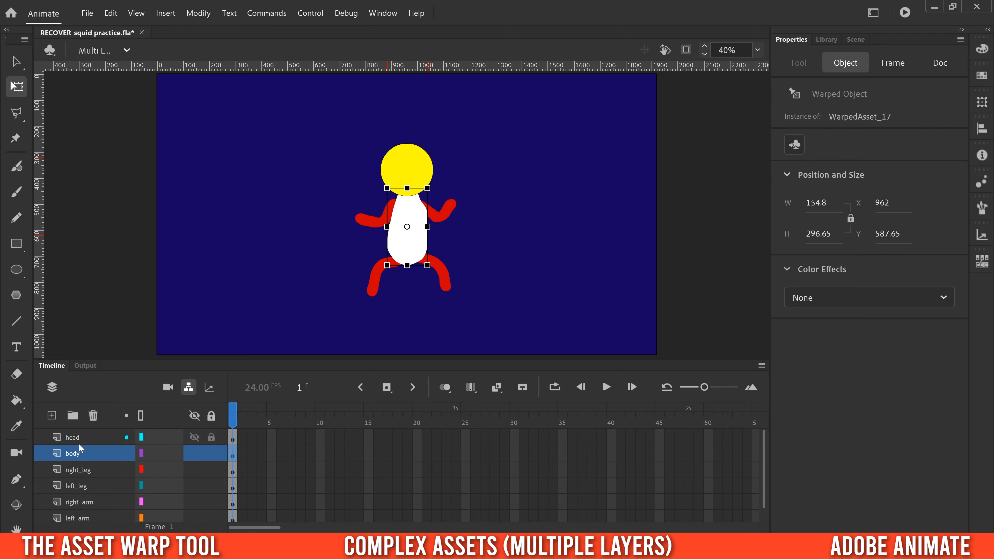
drag(154, 437, 164, 459)
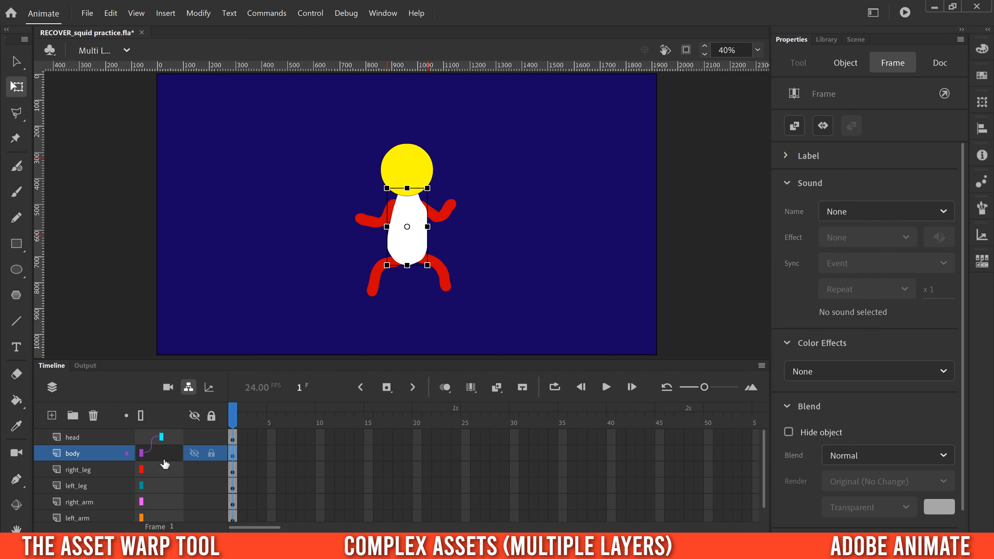
drag(162, 473, 164, 456)
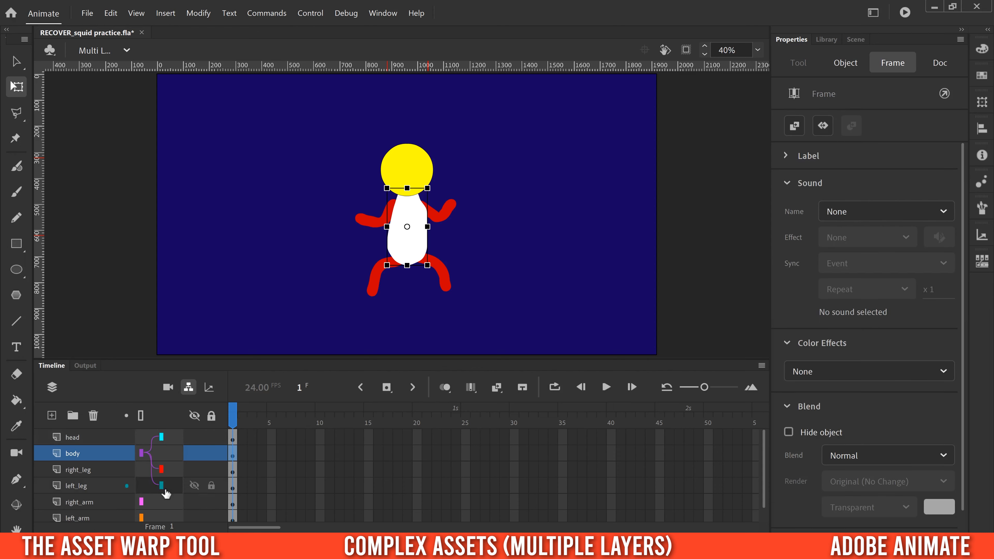
drag(164, 503, 164, 457)
drag(165, 517, 165, 457)
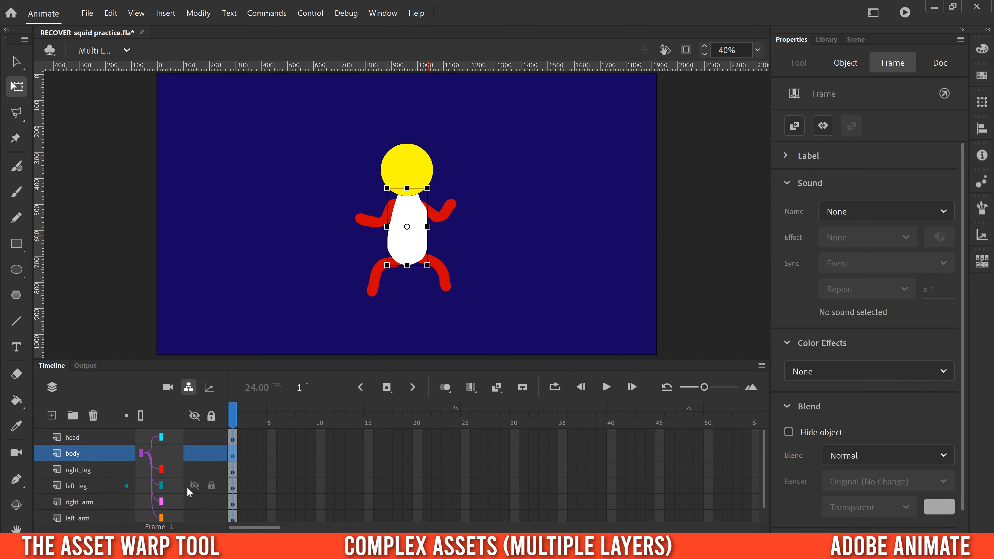
Select frame 30 on all the character's layers and insert frames to extend them to that point
click(475, 469)
drag(515, 431, 518, 529)
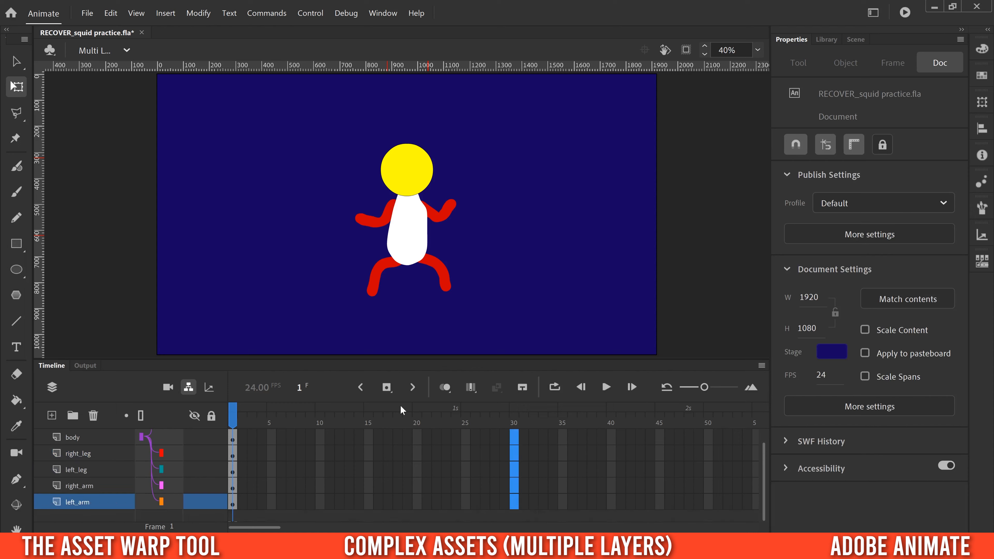
click(390, 390)
click(411, 452)
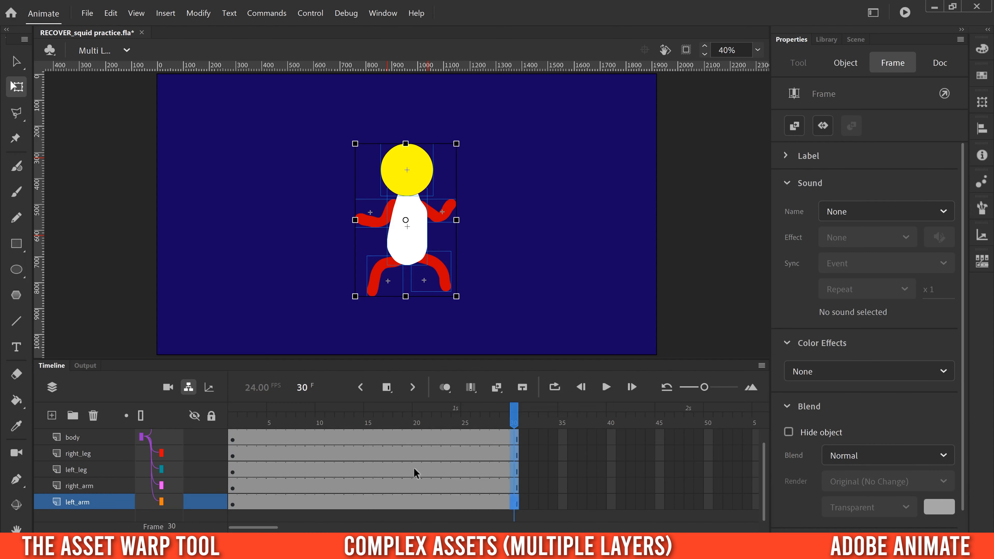
Create classic tweens on all the character's layers and insert keyframes on them at frame 30
right_click(367, 503)
click(423, 198)
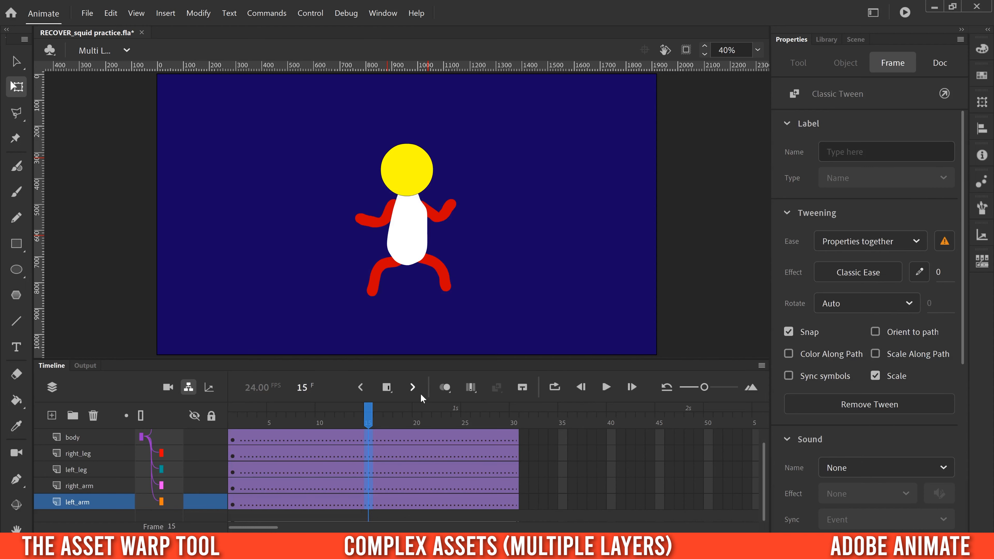
click(413, 387)
click(387, 387)
click(413, 409)
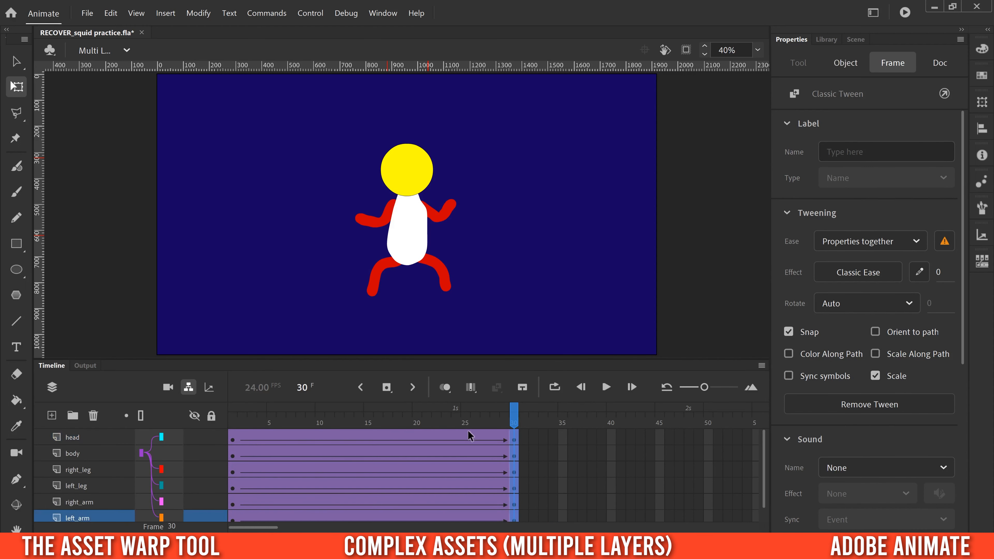
Move the character's body straight up past the top edge of the stage at frame 30 with Free Transform
click(514, 456)
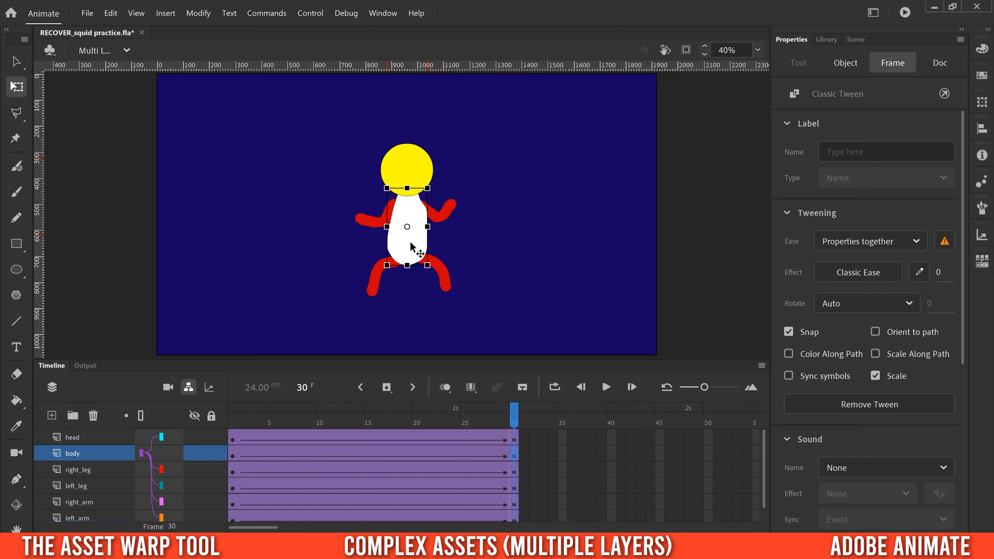
drag(411, 246, 408, 59)
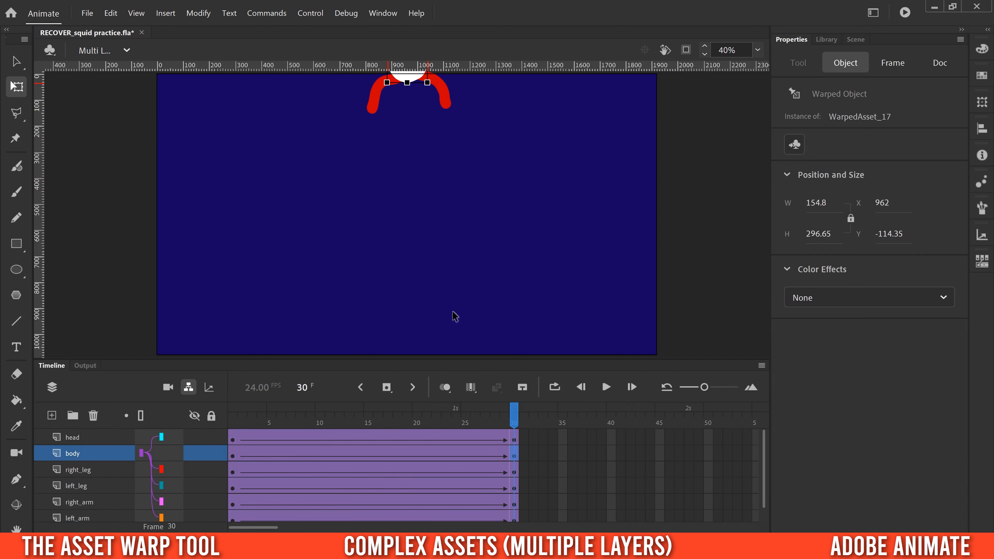
Insert keyframes at frame 6 on right_leg and left_leg, and bend both legs downward with the Asset Warp tool
click(512, 468)
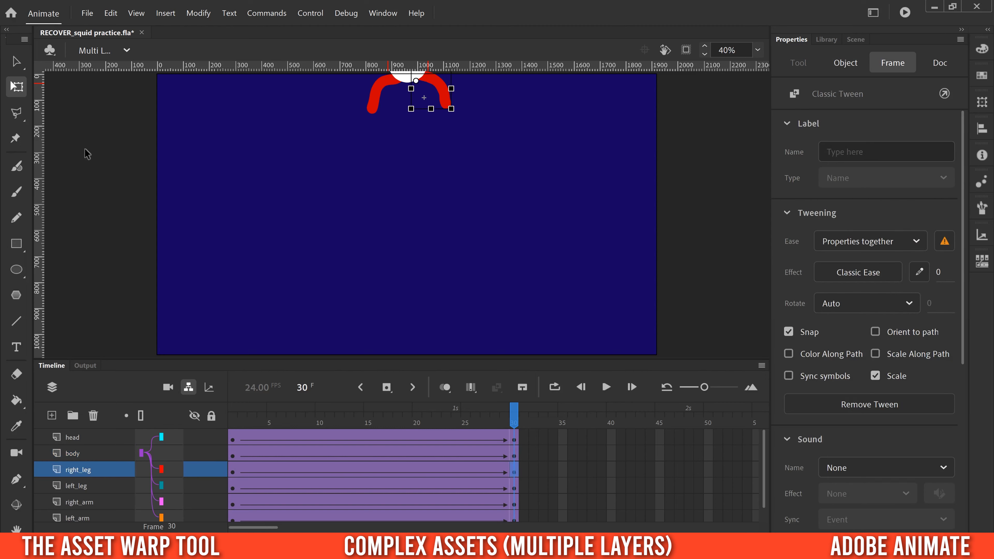
click(16, 138)
click(439, 82)
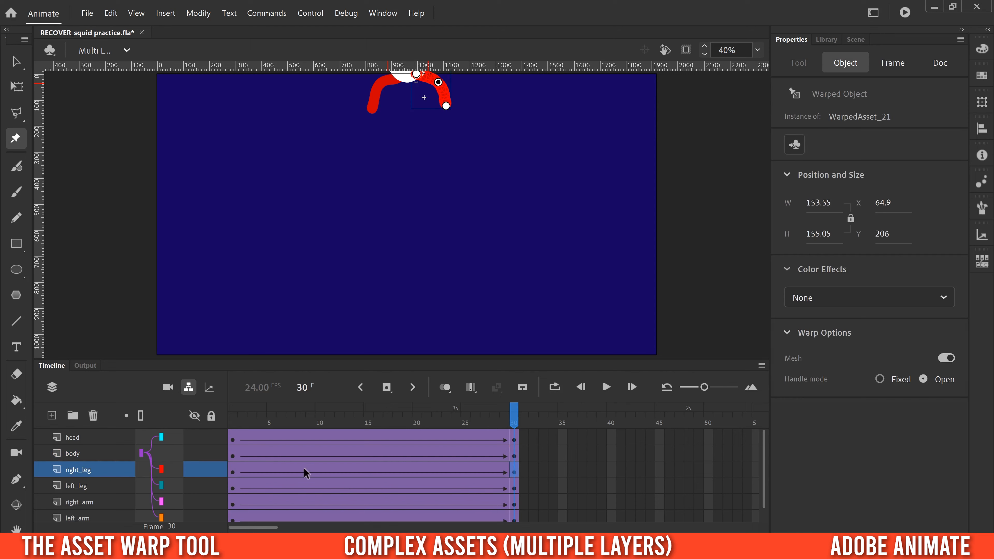
drag(279, 468, 279, 483)
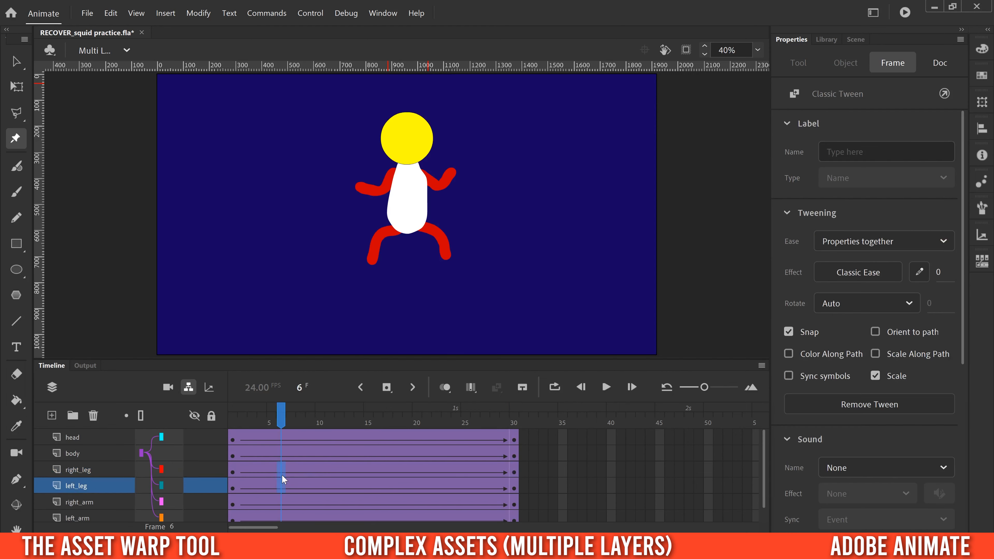
click(386, 388)
click(280, 471)
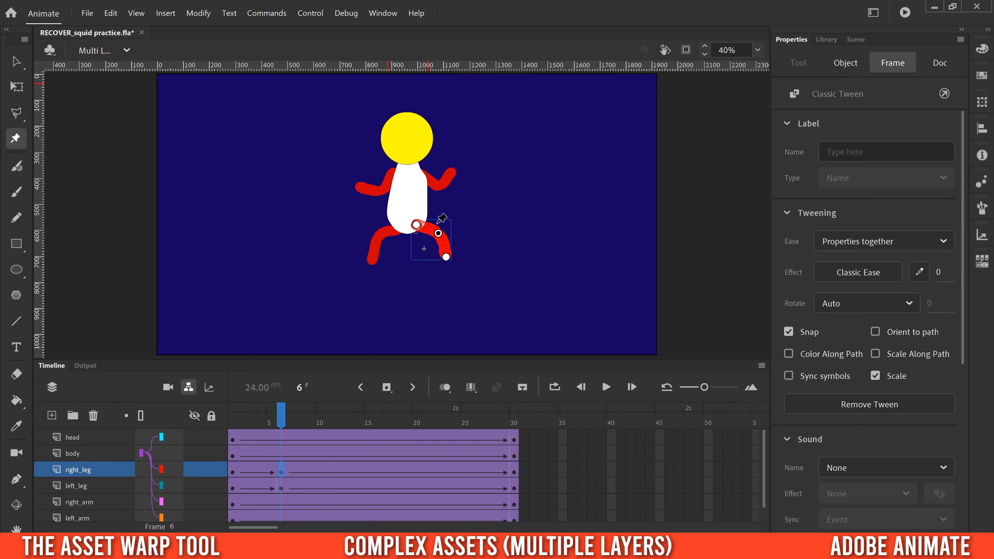
drag(438, 233, 422, 275)
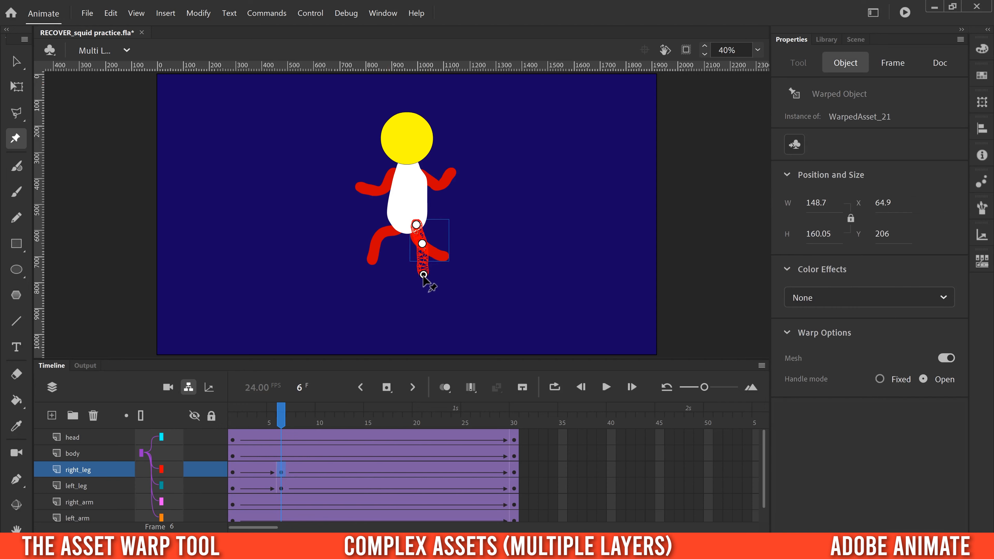
click(280, 487)
drag(379, 238, 393, 270)
Straighten left_leg and right_leg downward at frame 30 using their warp pins, and play the animation from frame 1
click(514, 488)
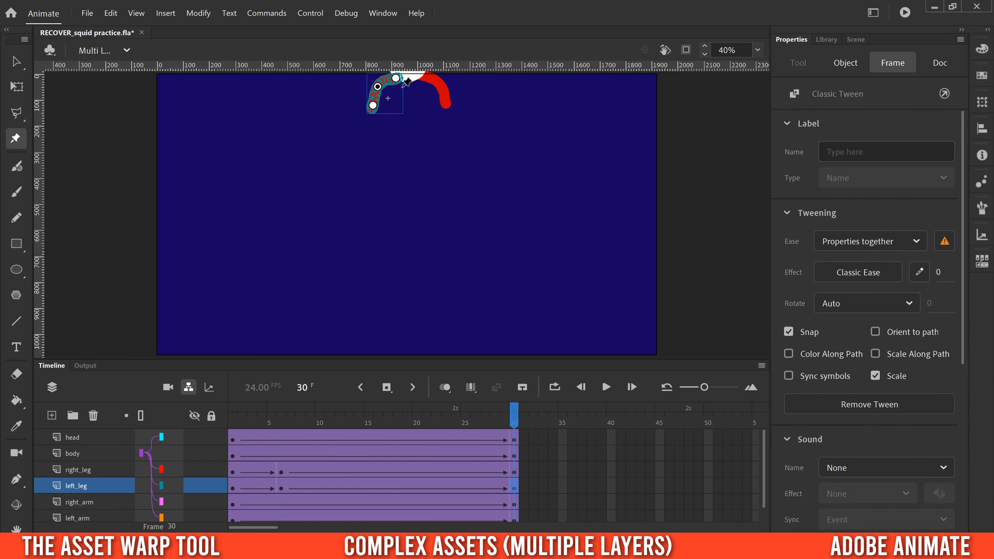
drag(378, 86, 394, 119)
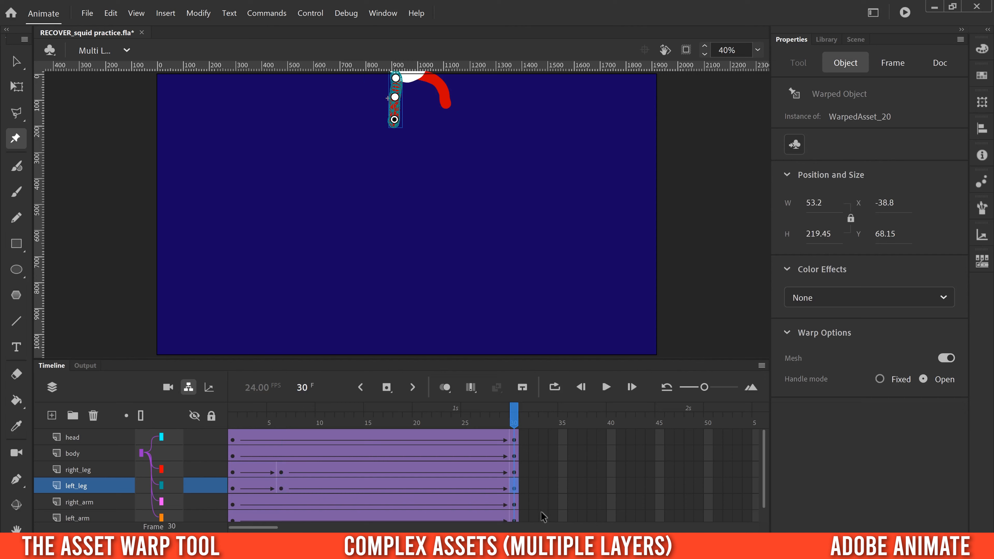
click(514, 470)
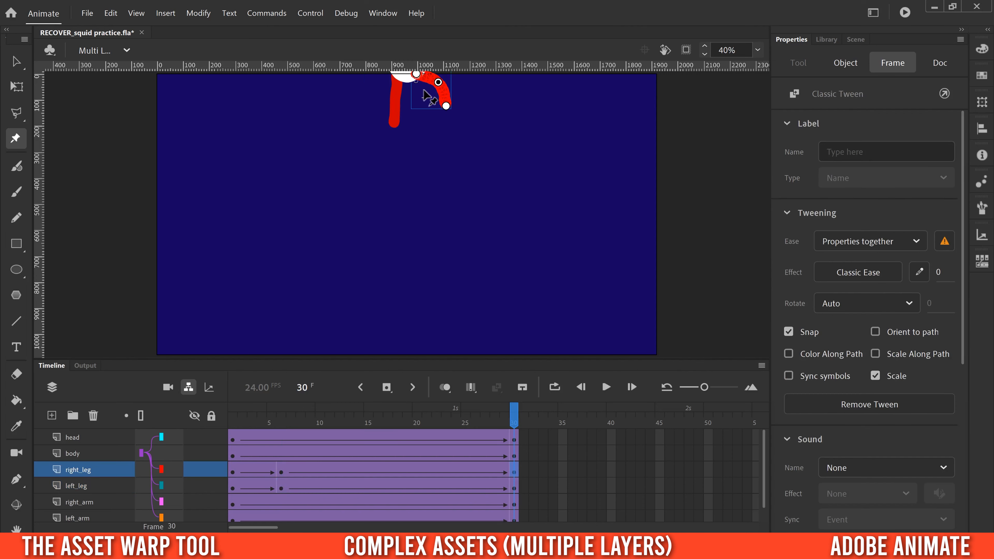
drag(447, 106, 420, 123)
drag(316, 424, 219, 426)
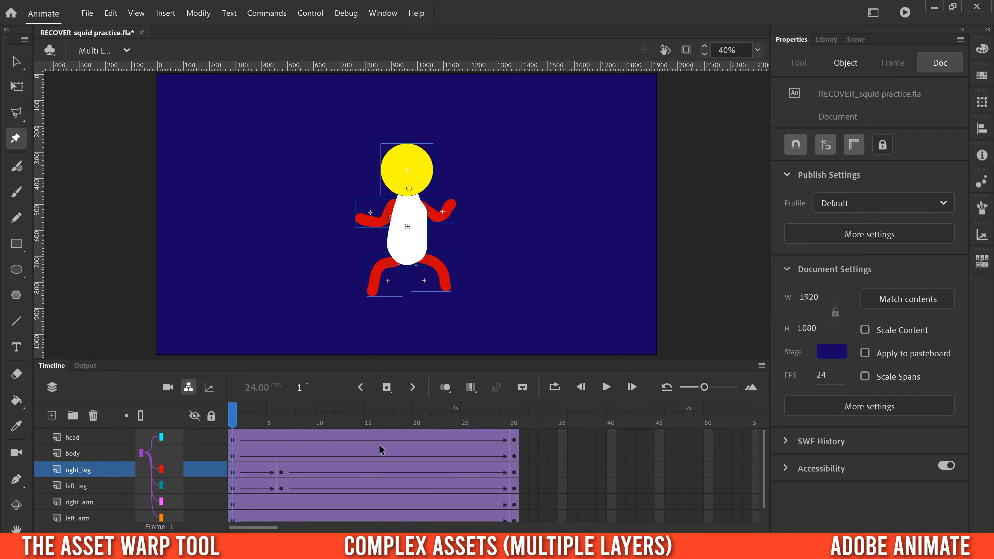
click(607, 387)
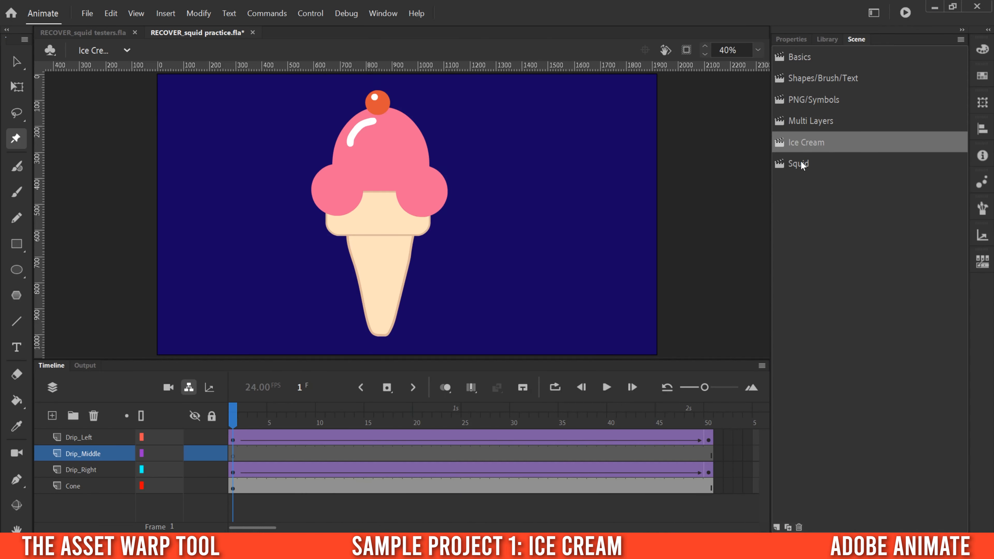
Preview the Squid and Ice Cream sample scenes in turn, scrub the squid animation and return to the Ice Cream scene
click(798, 163)
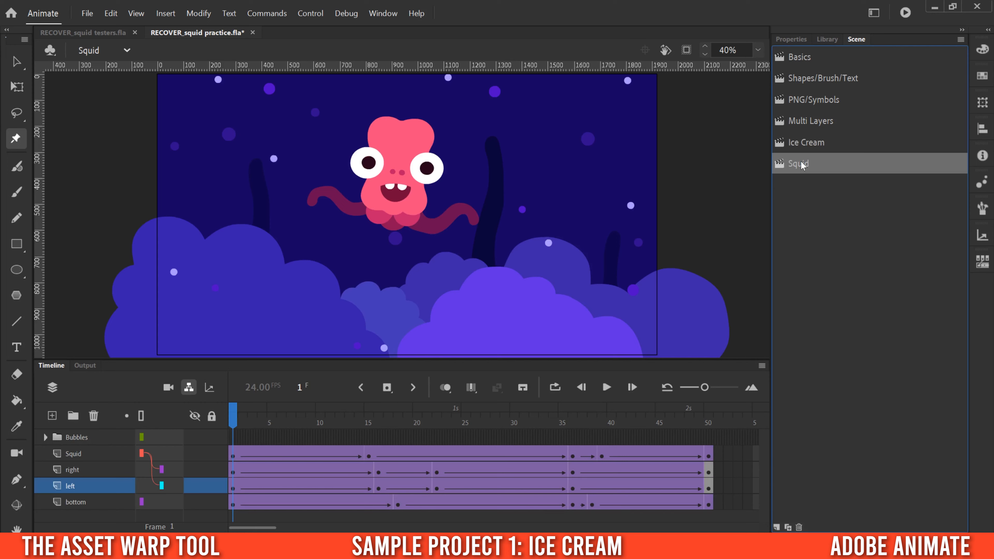
click(807, 143)
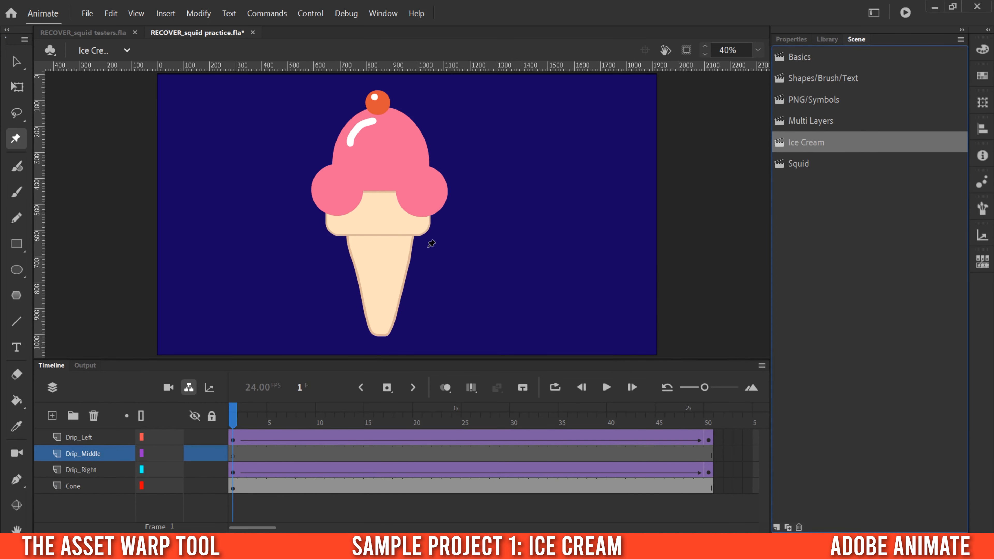
click(801, 165)
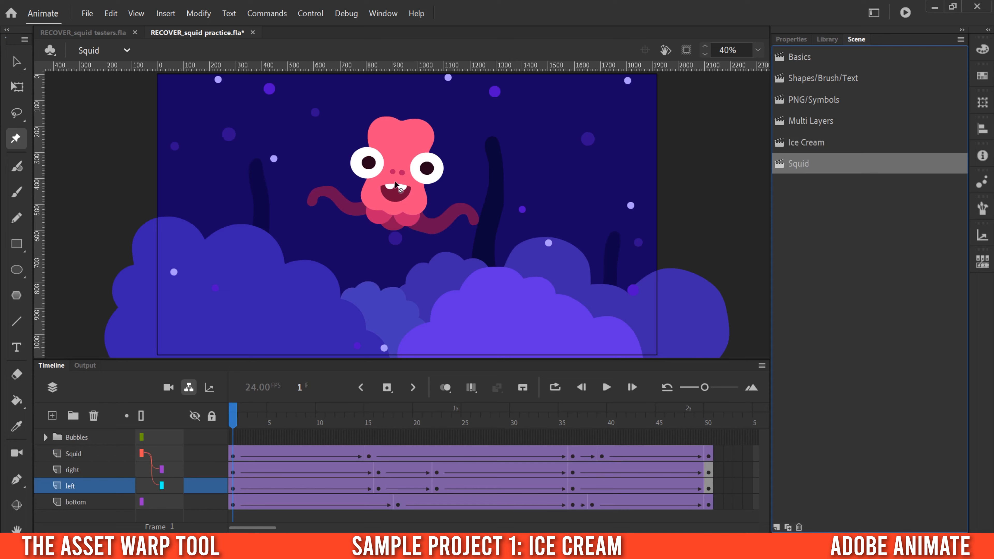
drag(263, 425, 233, 425)
click(807, 141)
Examine the Asset Warp pins on the ice cream's Drip_Left and Drip_Right layers at frame 1
click(15, 140)
mouse_move(233, 424)
mouse_down()
mouse_move(243, 424)
mouse_move(233, 424)
mouse_up()
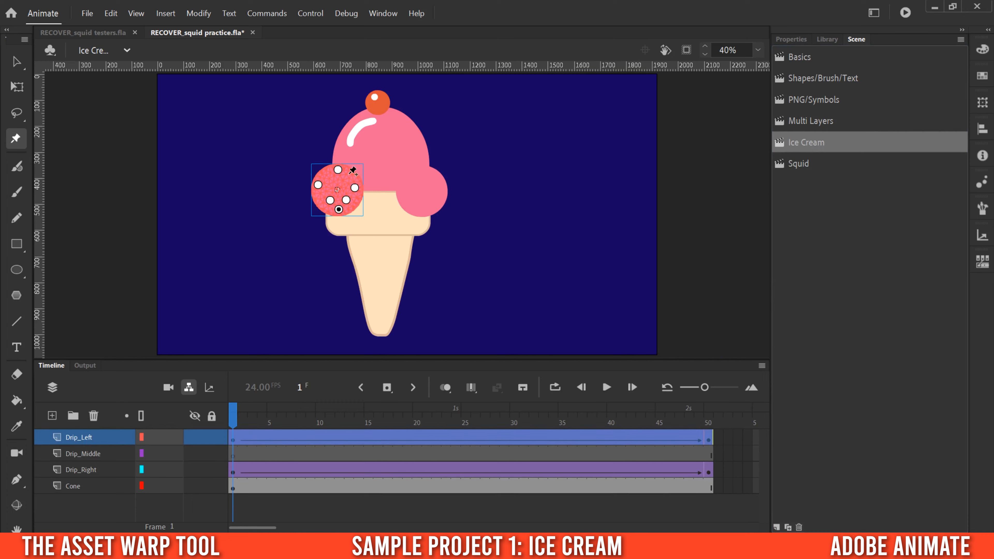
click(89, 469)
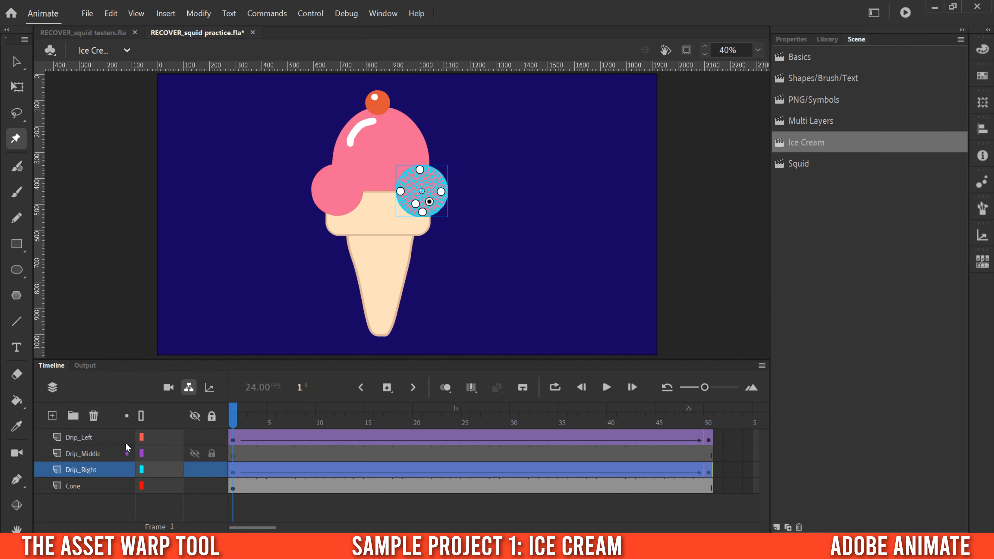
Paint one circle between the side drips on Drip_Middle at frame 1, using the Classic Brush at size 200 with the scoop's pink fill
click(89, 454)
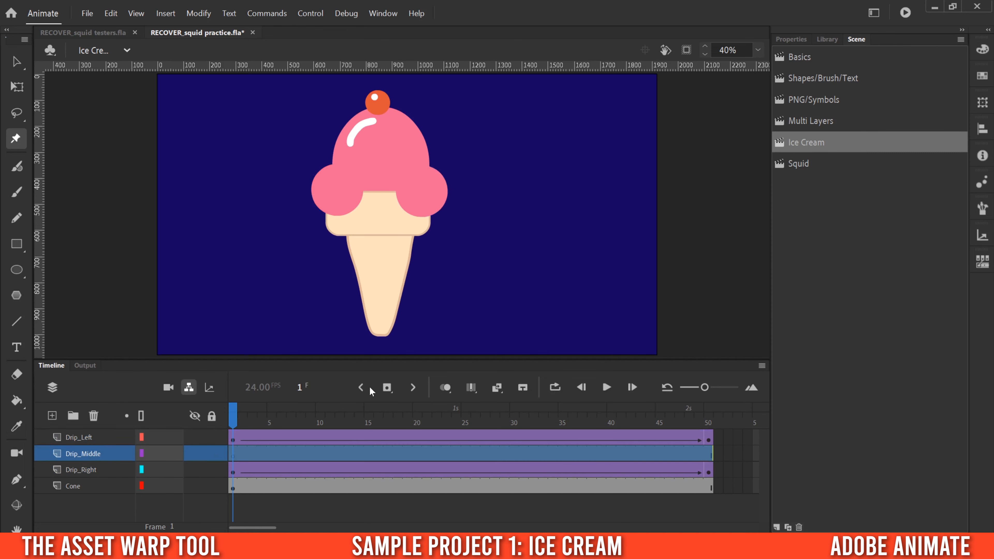
click(233, 458)
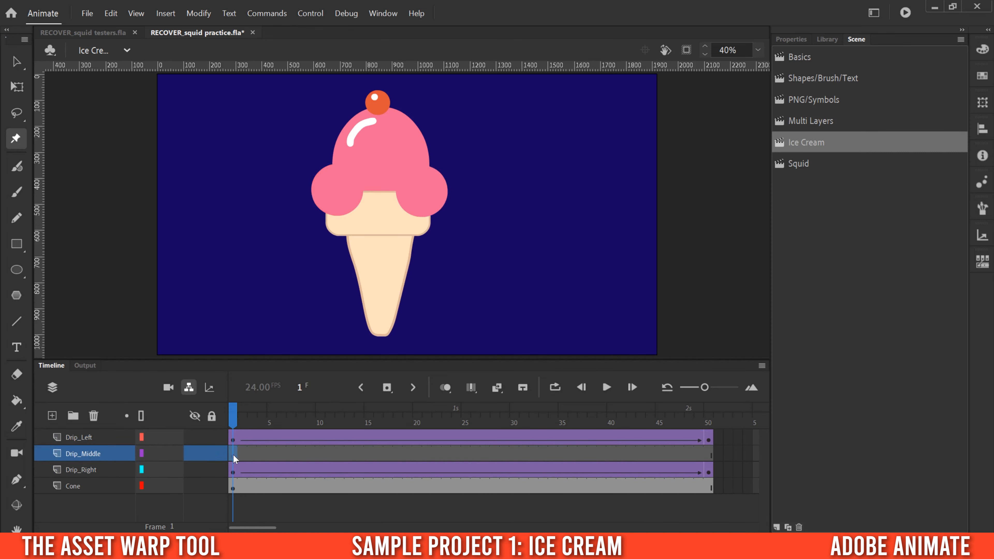
click(17, 193)
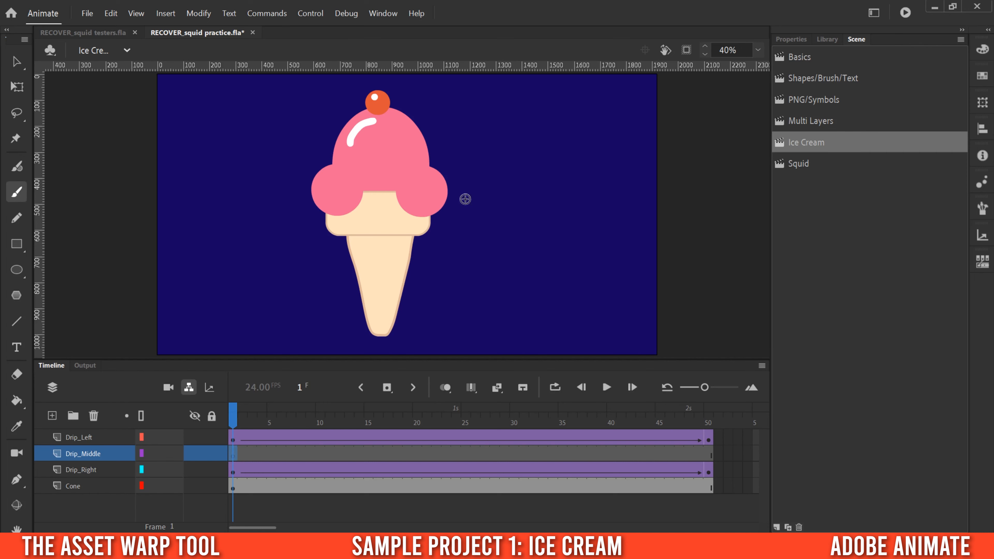
click(791, 40)
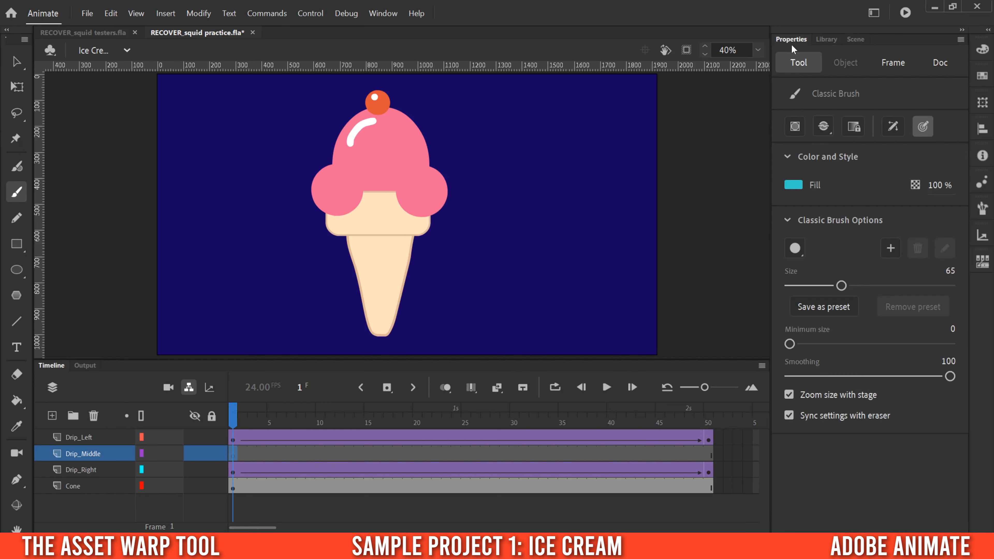
click(798, 187)
click(397, 145)
drag(841, 286, 955, 286)
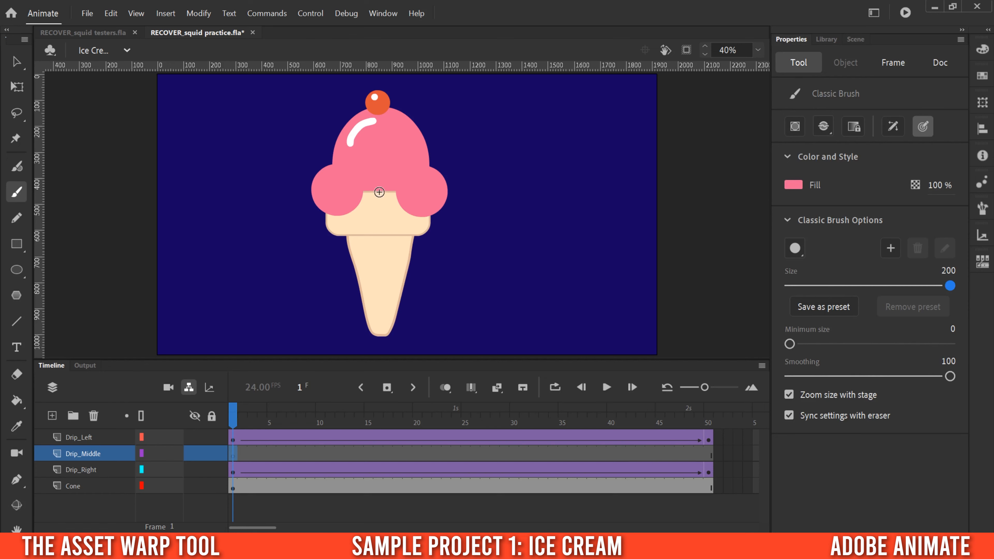
mouse_move(947, 286)
mouse_down()
mouse_move(847, 287)
mouse_move(961, 294)
mouse_up()
drag(952, 285, 983, 284)
click(379, 195)
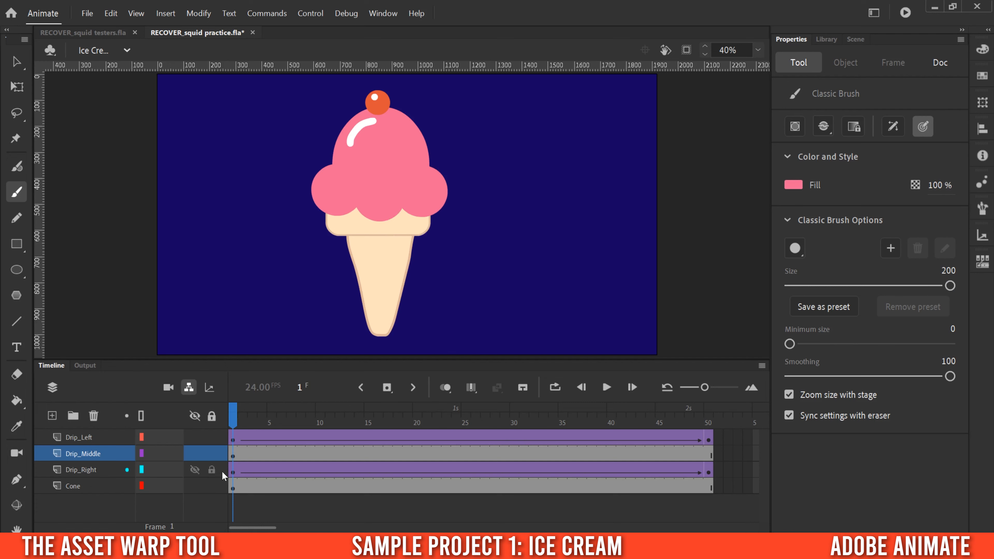
Select the painted circle on Drip_Middle at frame 1 and hide the Drip_Left and Drip_Right layers
click(234, 452)
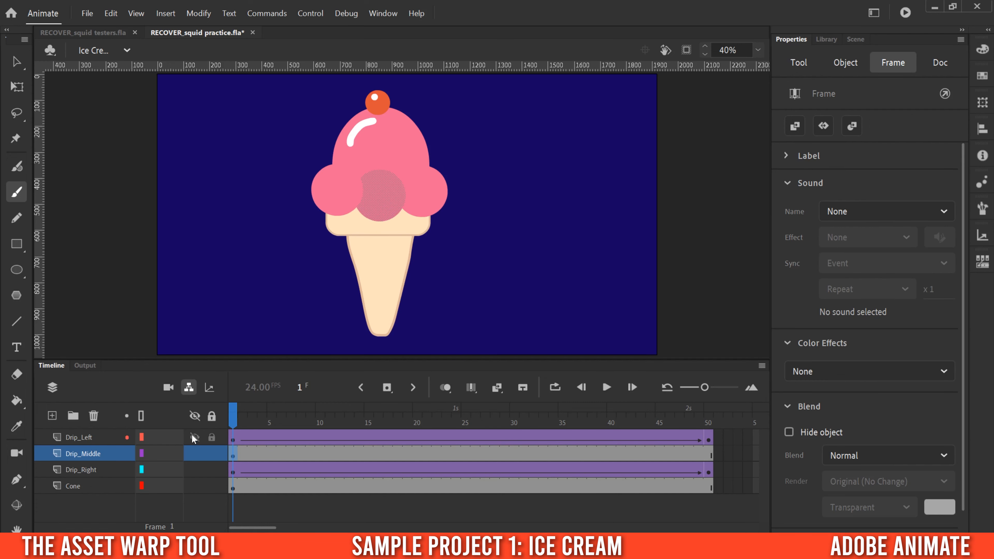
click(194, 437)
click(193, 470)
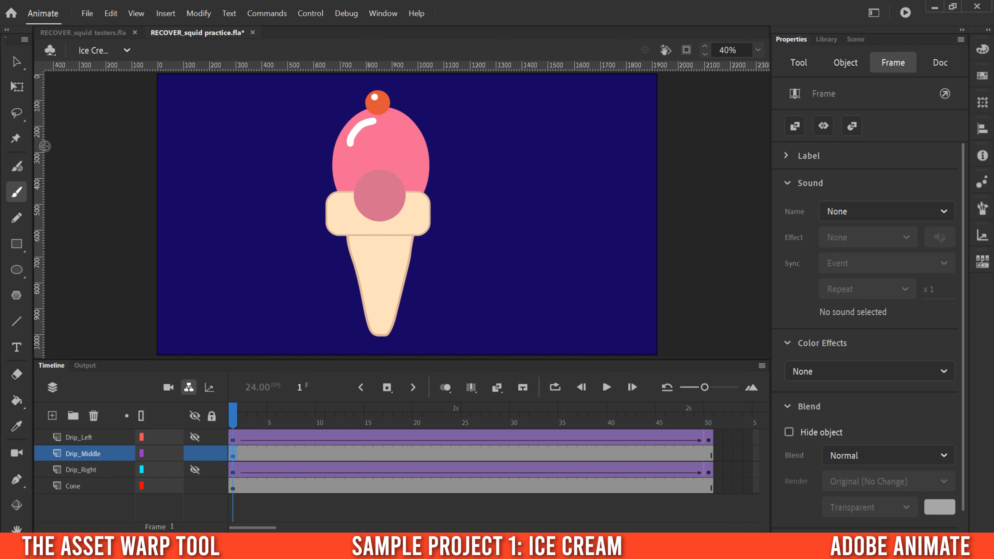
Add six Asset Warp pins to the middle drip: one at each side, one upper centre, two lower and one at the bottom edge
click(16, 139)
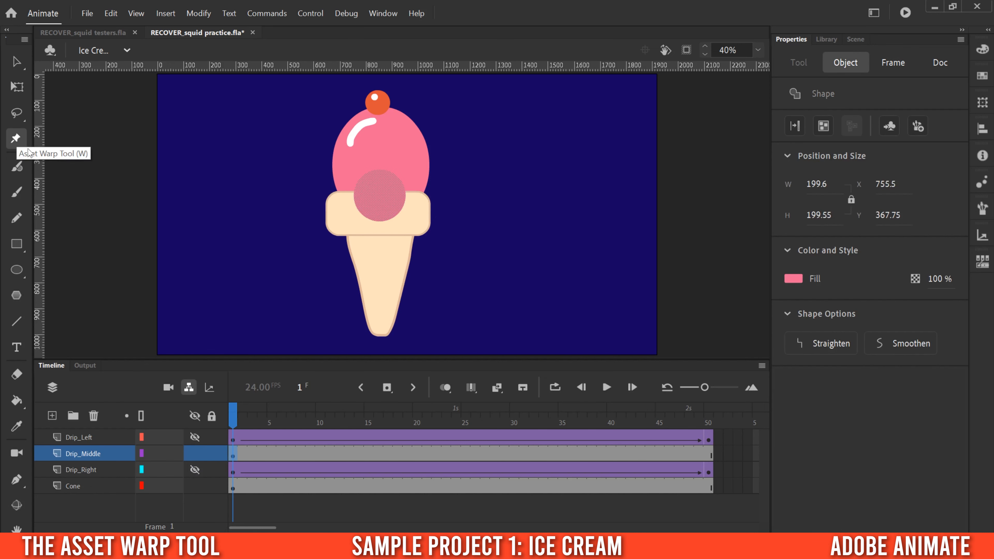
click(359, 192)
click(400, 192)
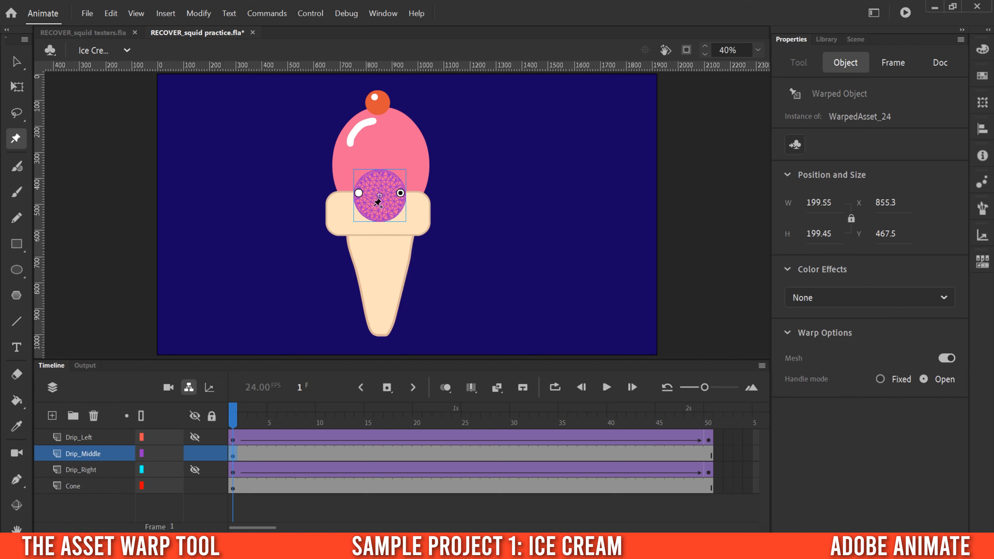
click(381, 186)
click(371, 204)
click(388, 204)
click(381, 216)
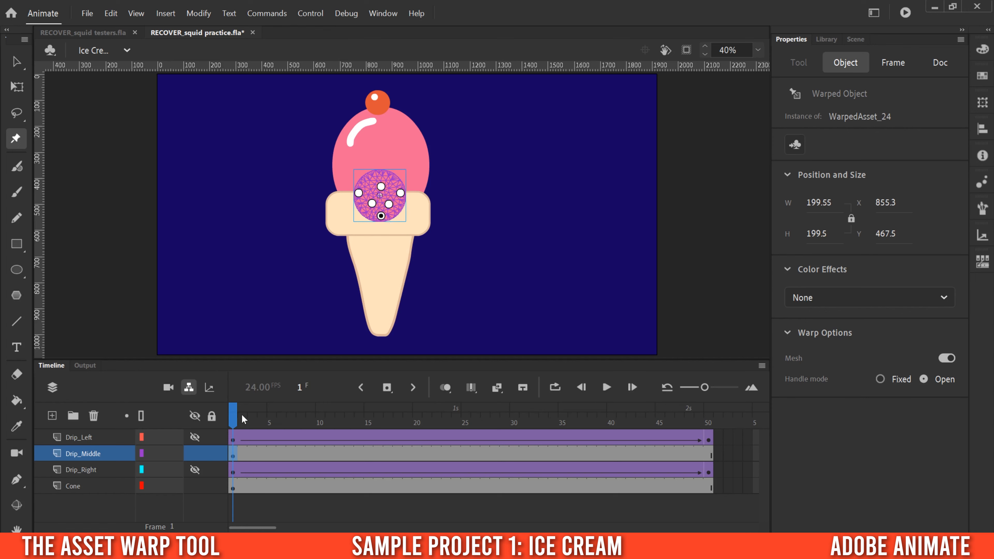
Create a classic tween on the Drip_Middle layer and insert a keyframe at frame 50
click(368, 454)
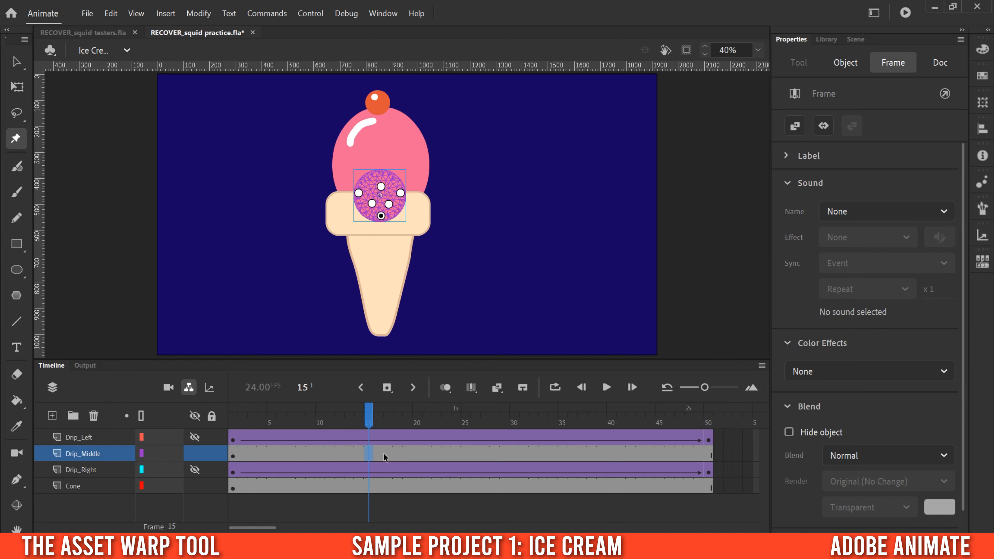
right_click(388, 454)
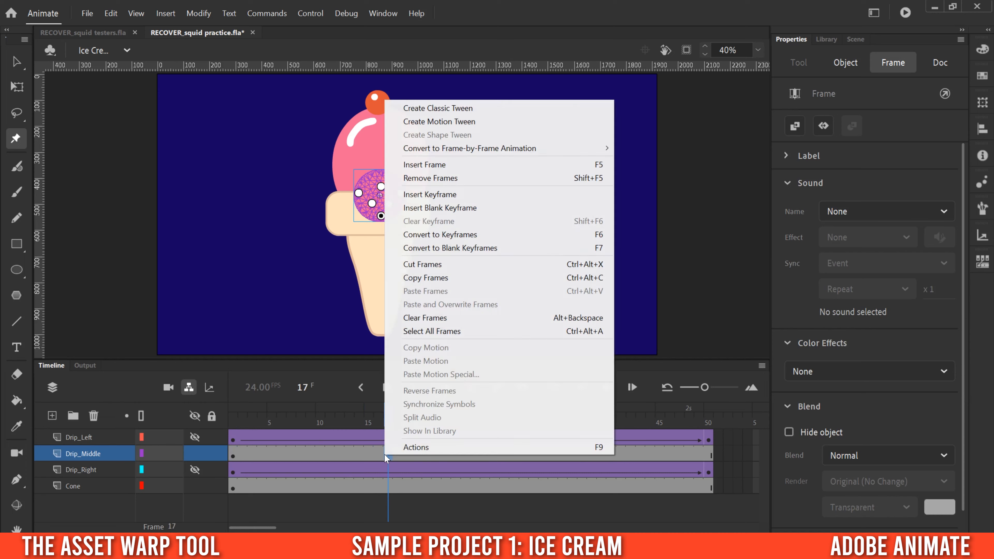
click(453, 110)
click(709, 456)
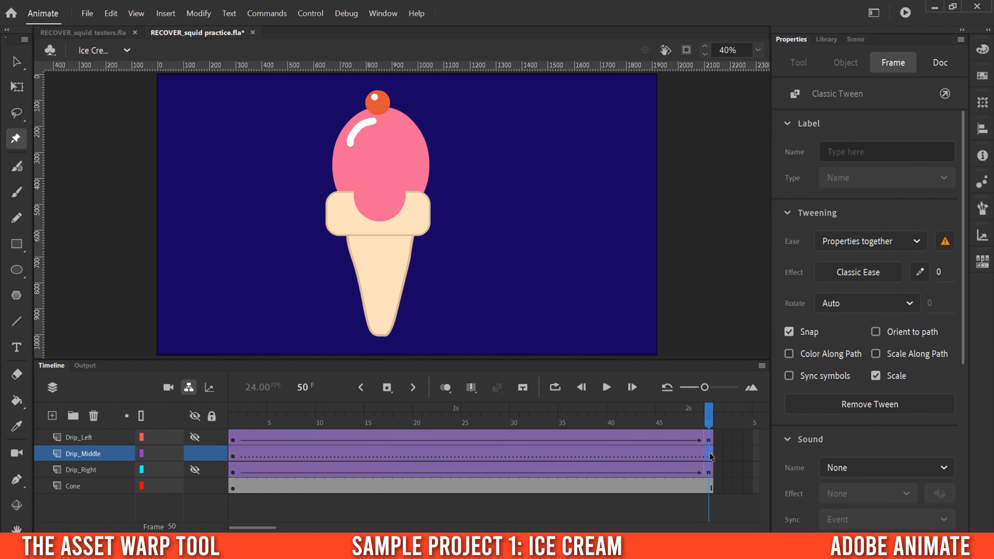
click(387, 387)
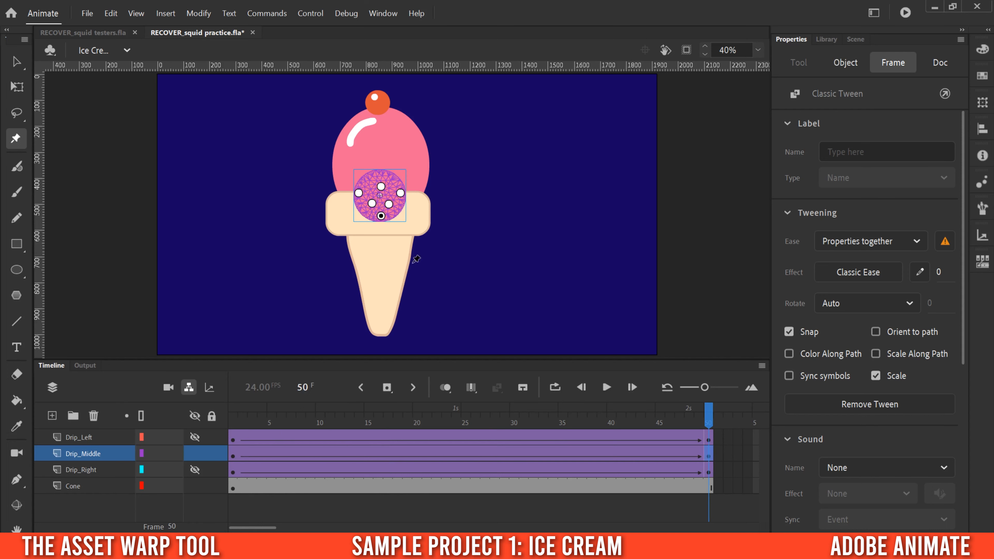
Try to form a narrow drip at frame 50 by lowering the middle drip's bottom pin and raising its two lower pins, previewing the motion
drag(381, 216, 380, 246)
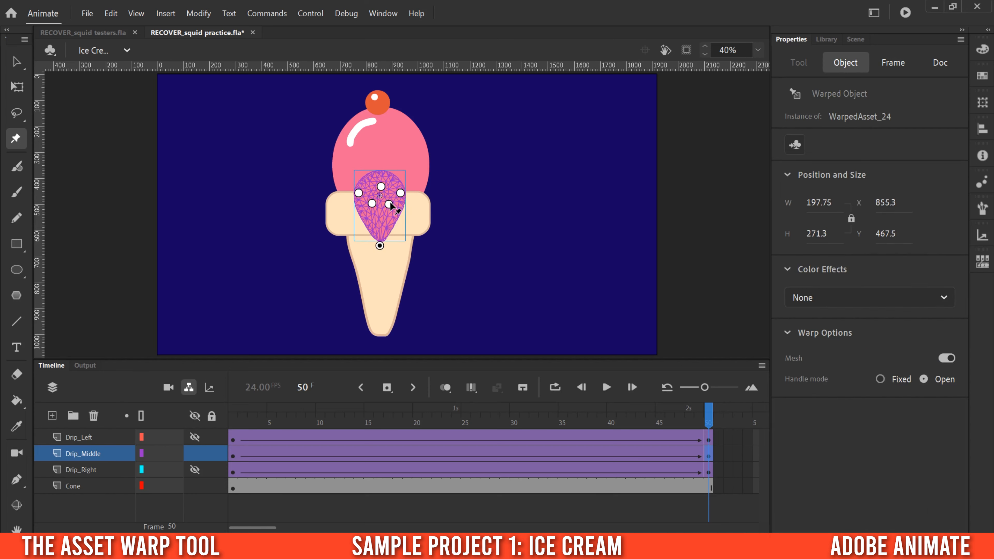
drag(389, 206, 383, 205)
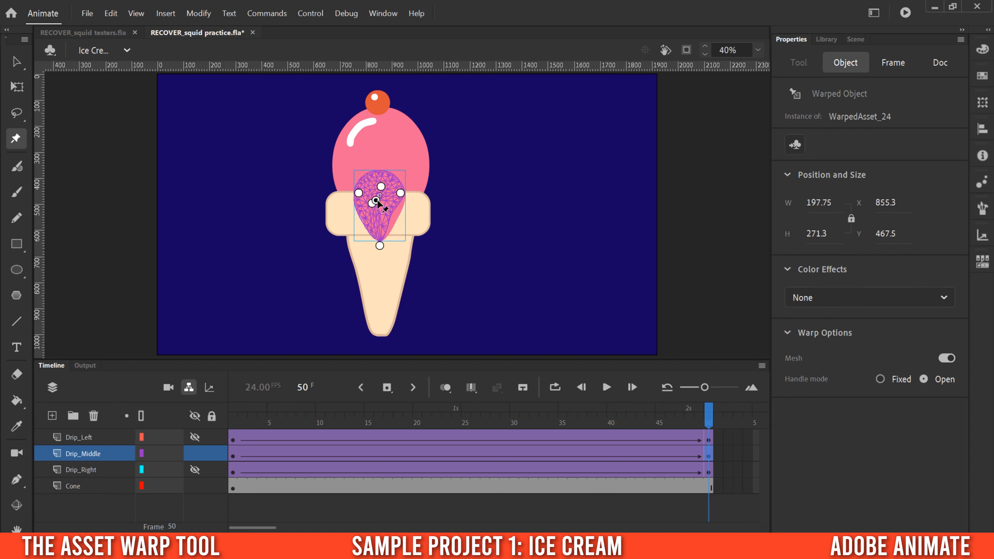
mouse_move(377, 197)
mouse_down()
mouse_move(391, 190)
mouse_move(372, 193)
mouse_up()
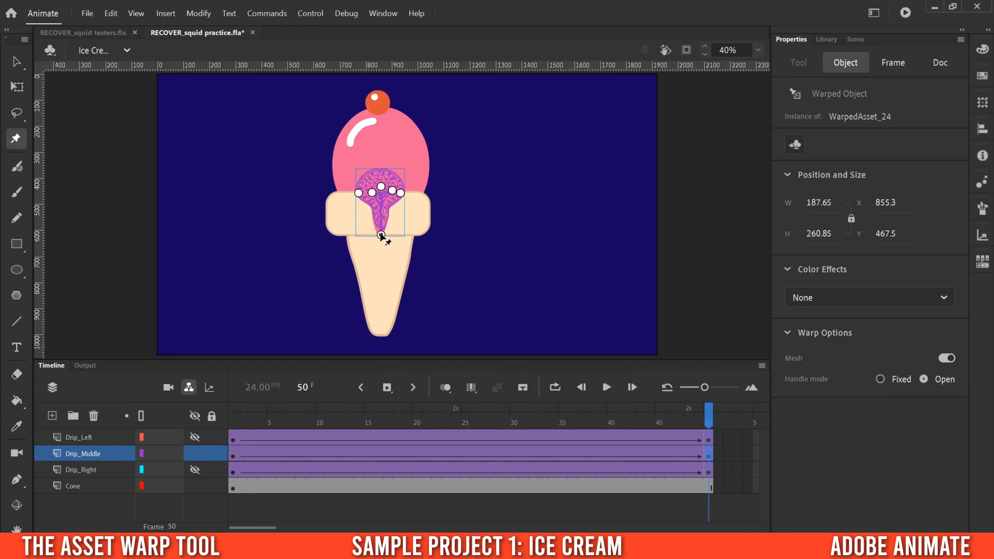
click(380, 237)
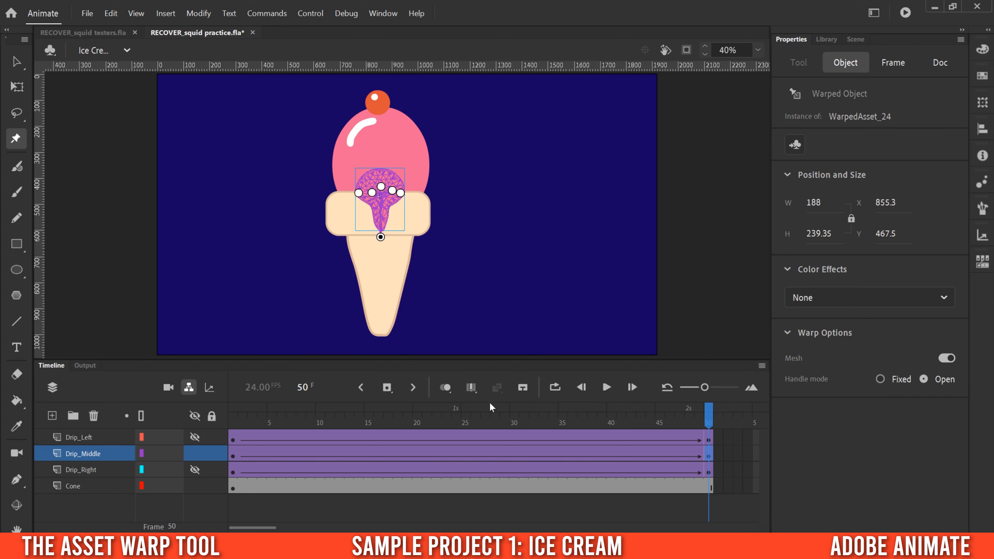
drag(679, 425, 612, 463)
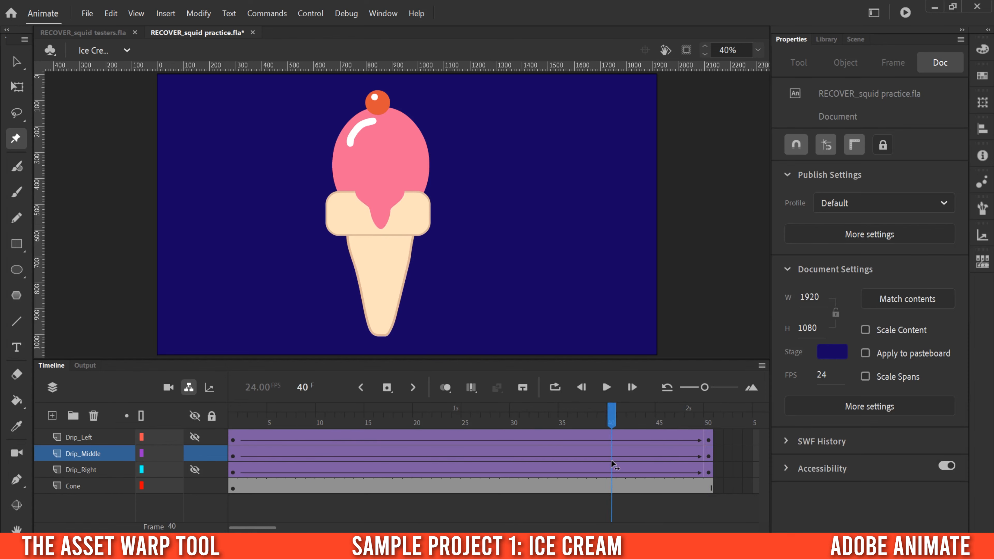
Reshape the middle drip at frame 50 into a longer taper by lowering its bottom pin and both lower pins, and scrub through the motion
click(709, 458)
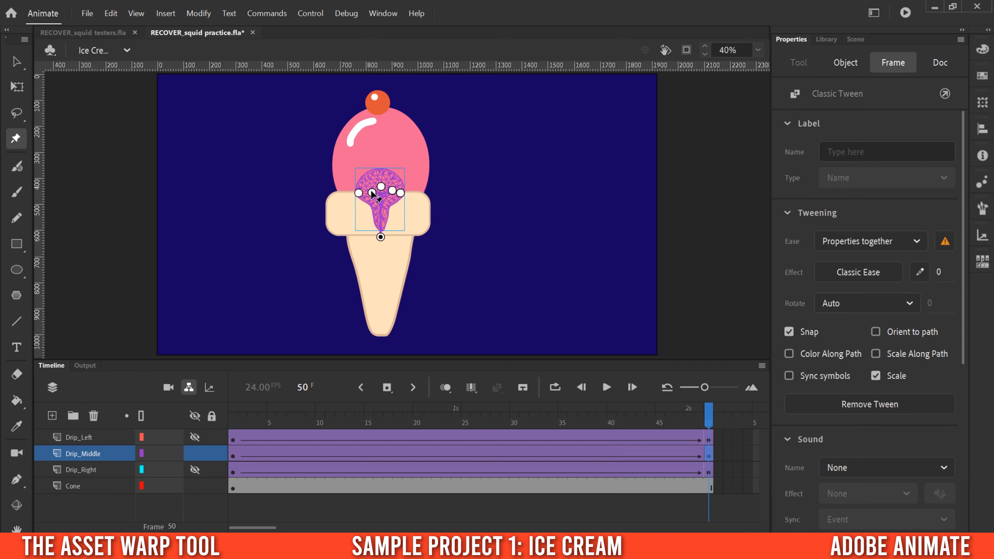
drag(372, 193, 381, 253)
drag(390, 204, 390, 210)
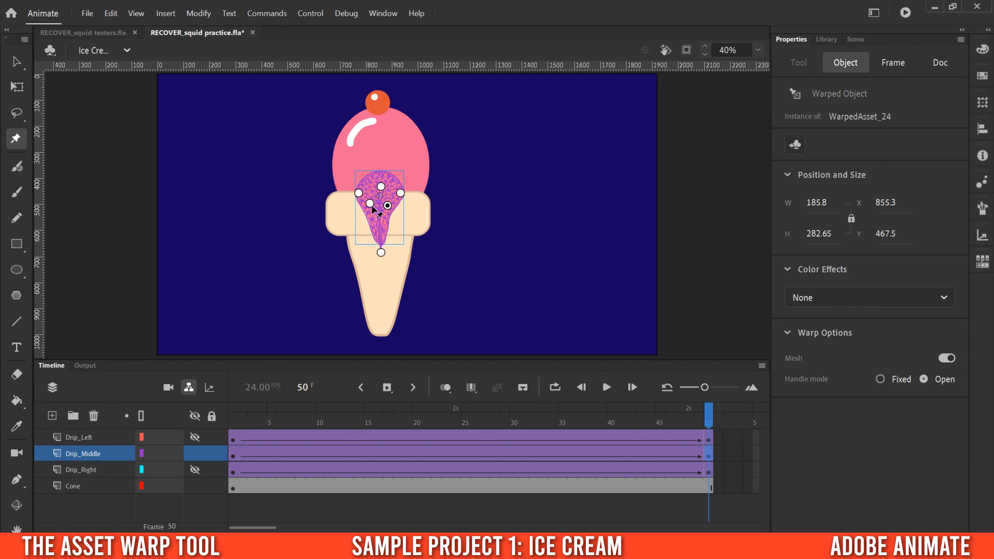
drag(296, 423, 398, 406)
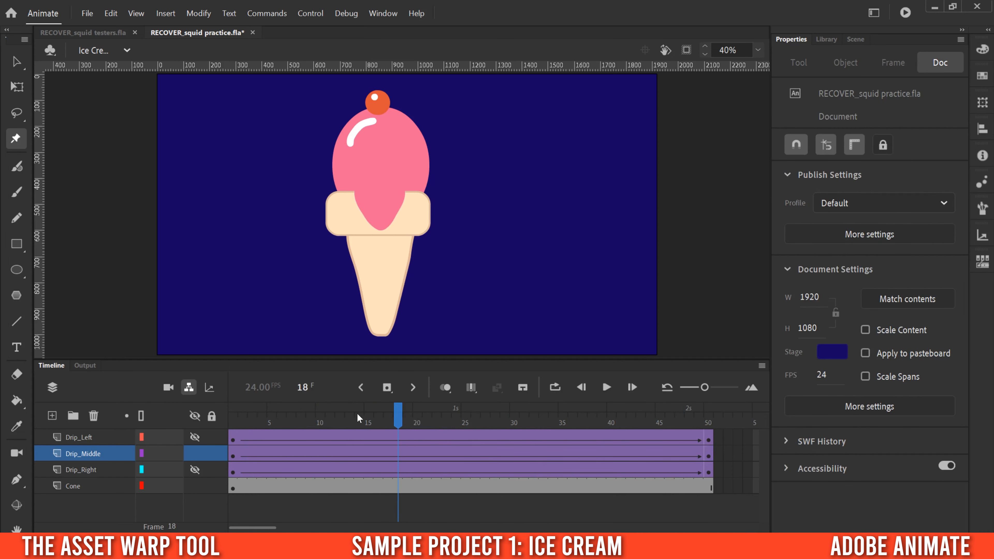
Show the Drip_Left and Drip_Right layers again and play the ice cream animation from frame 1
click(194, 437)
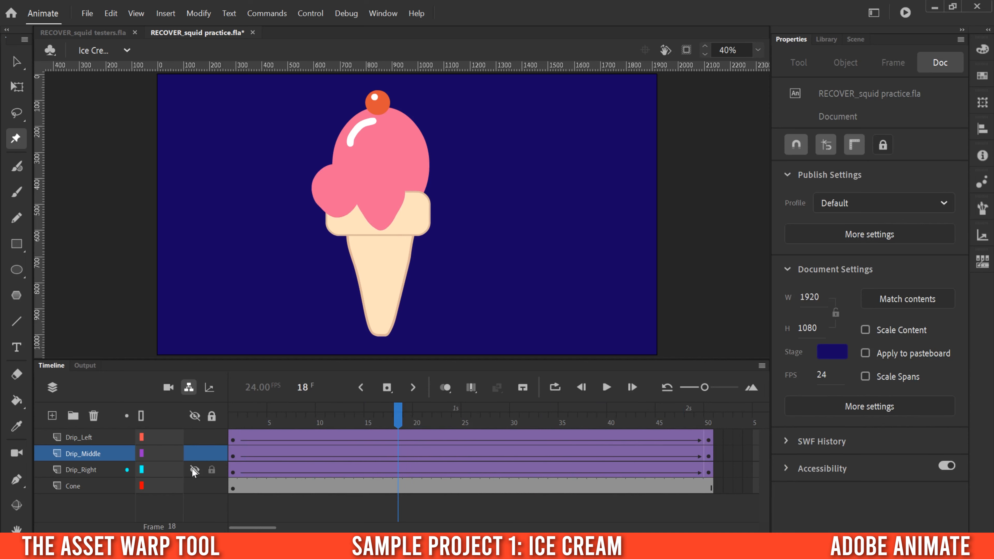
click(194, 470)
click(232, 421)
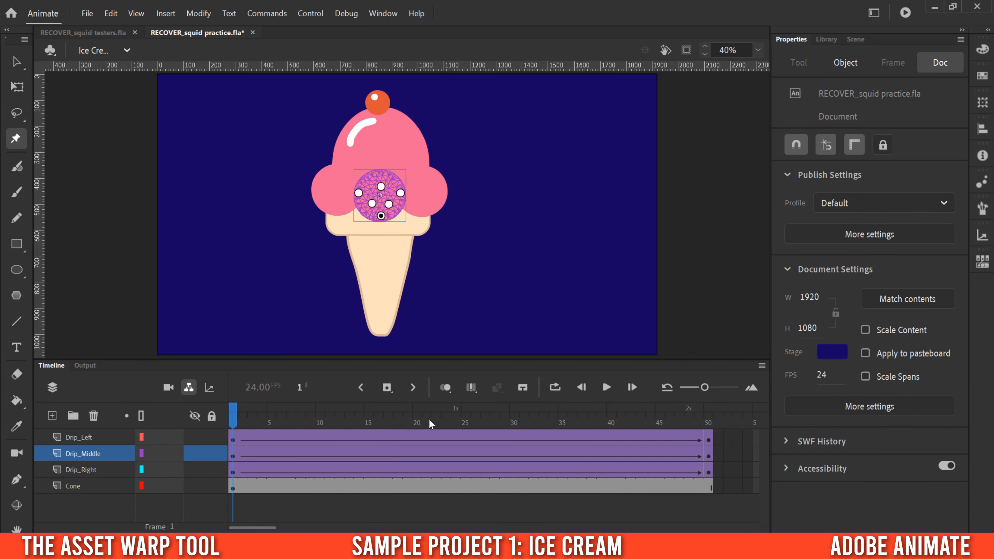
click(606, 387)
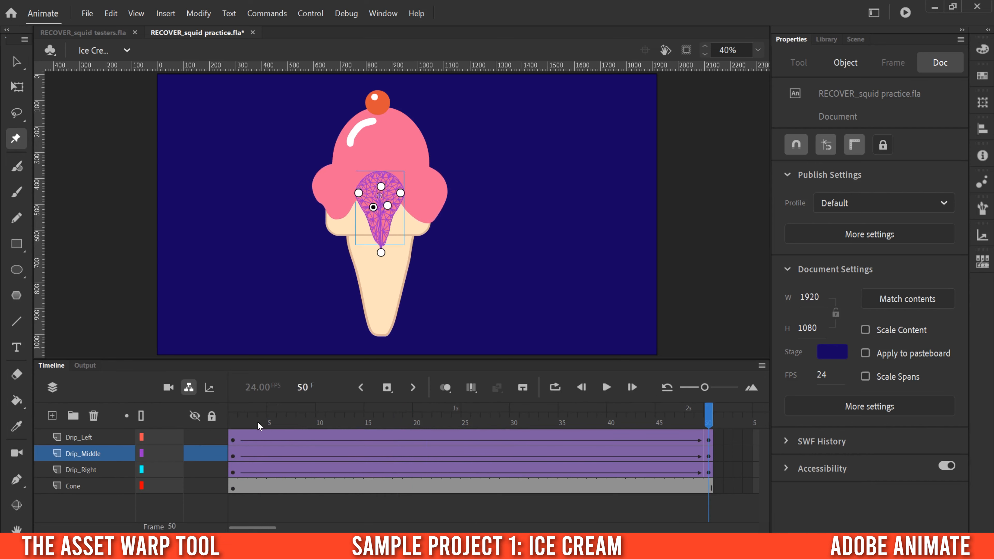
Open the Squid scene and look inside its Bubbles folder, leaving the folder collapsed
click(856, 39)
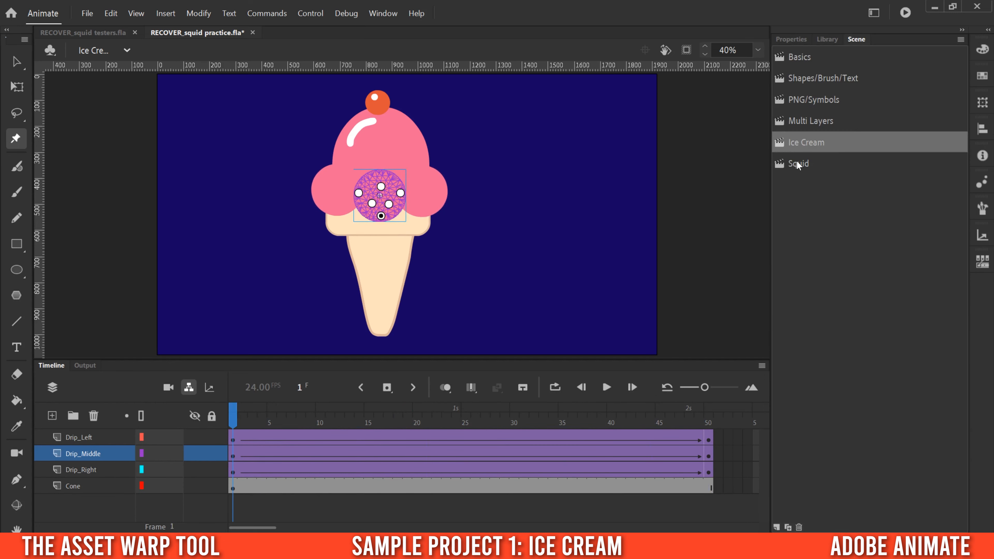
click(798, 163)
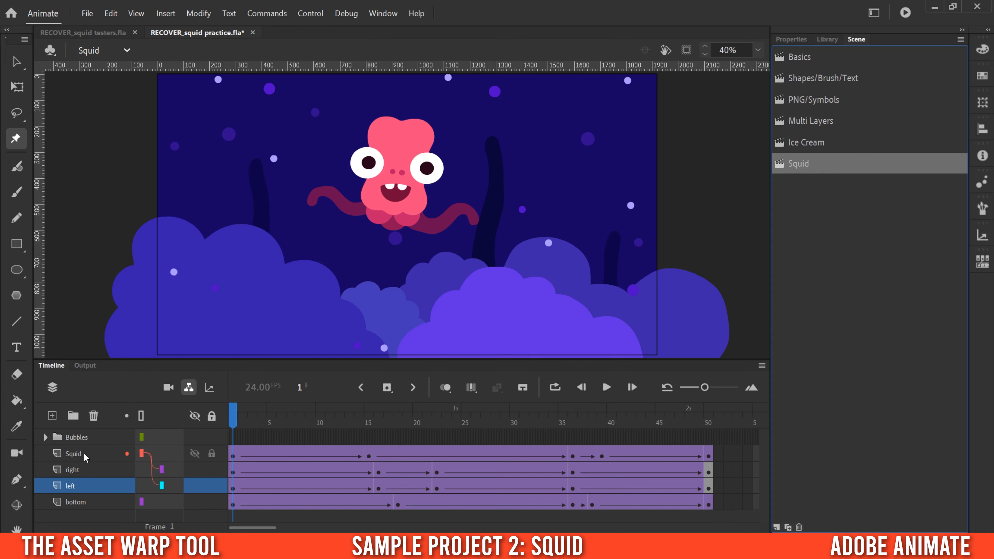
click(45, 437)
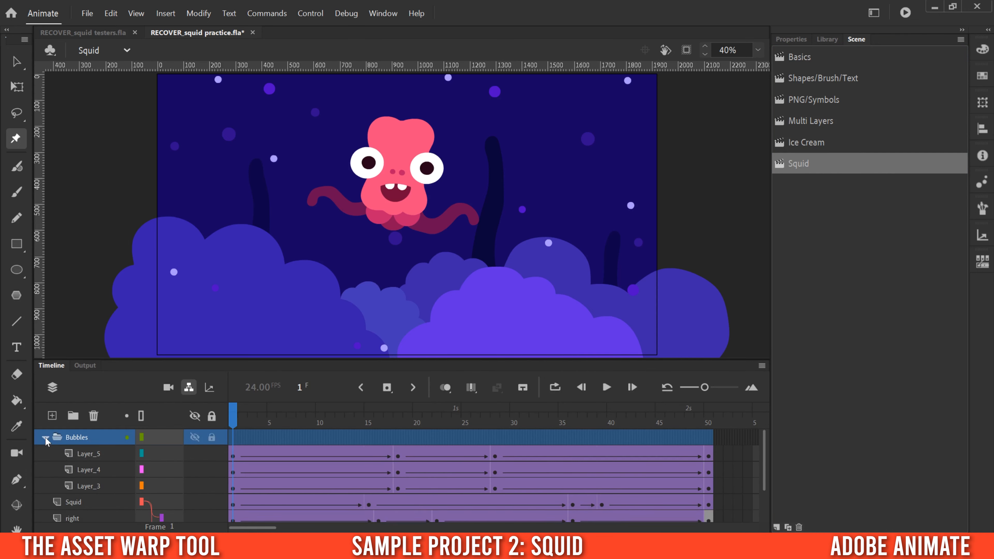
click(45, 436)
Open the squid symbol on the Squid layer to view its nested body-part layers, and return to the scene
click(72, 453)
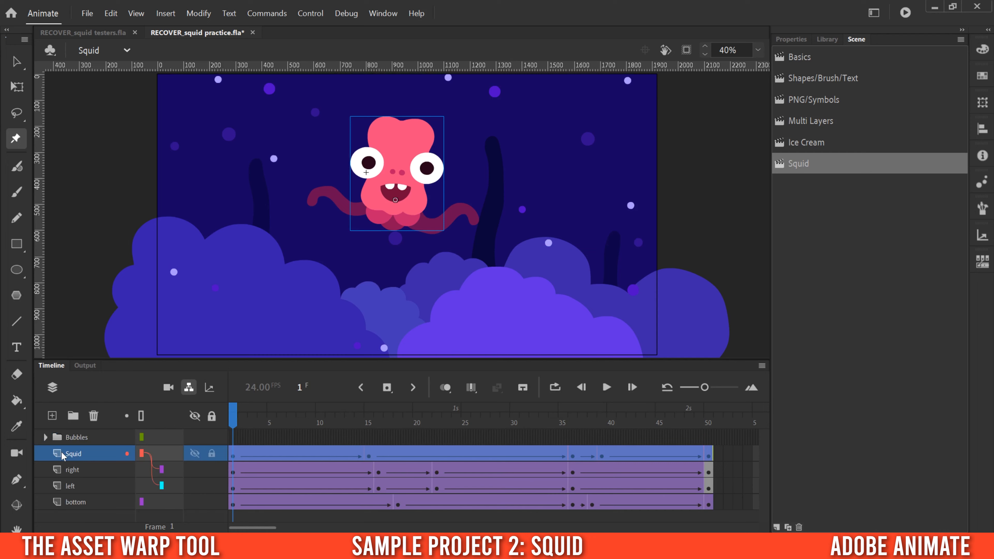
key(v)
double_click(400, 152)
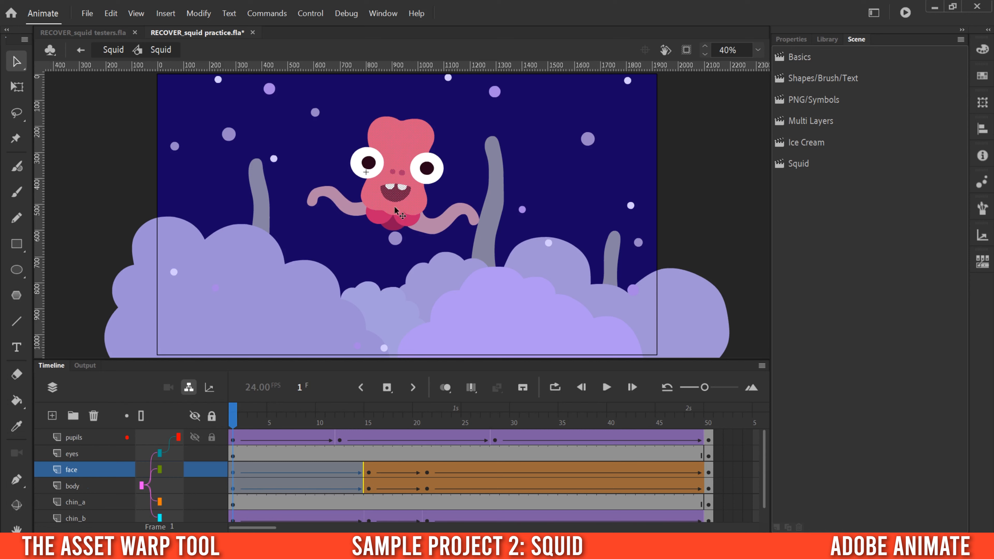
click(80, 50)
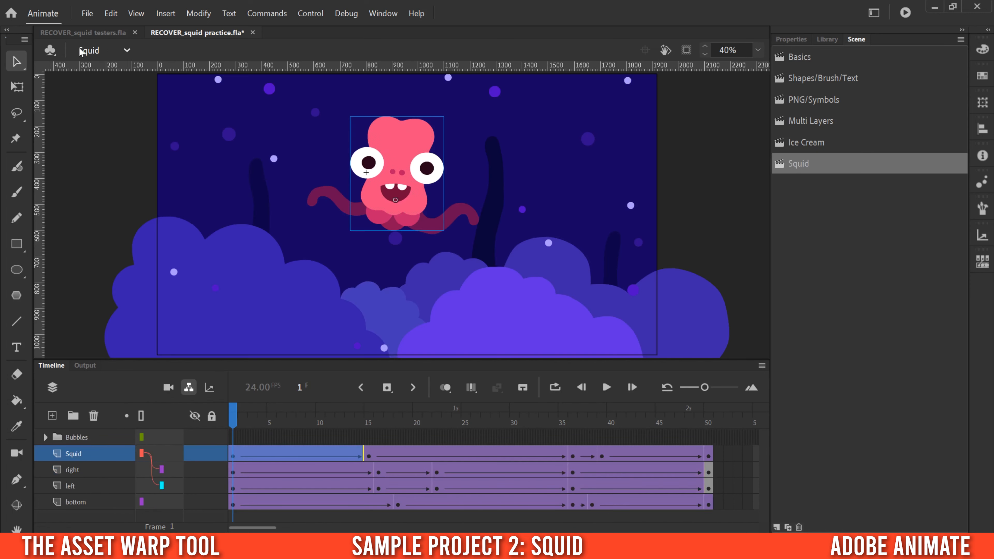
Select the Squid layer, play the squid animation and return to frame 1
click(73, 454)
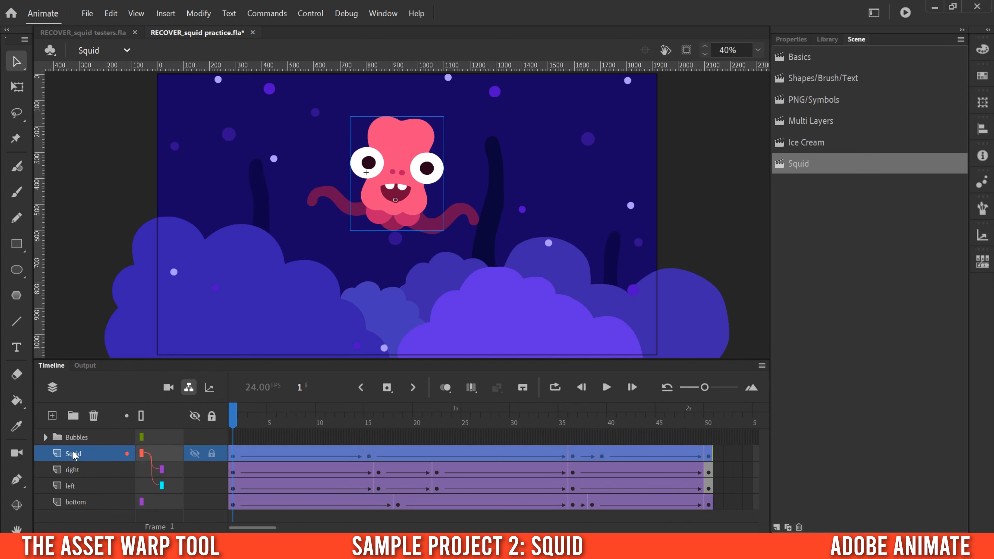
key(Return)
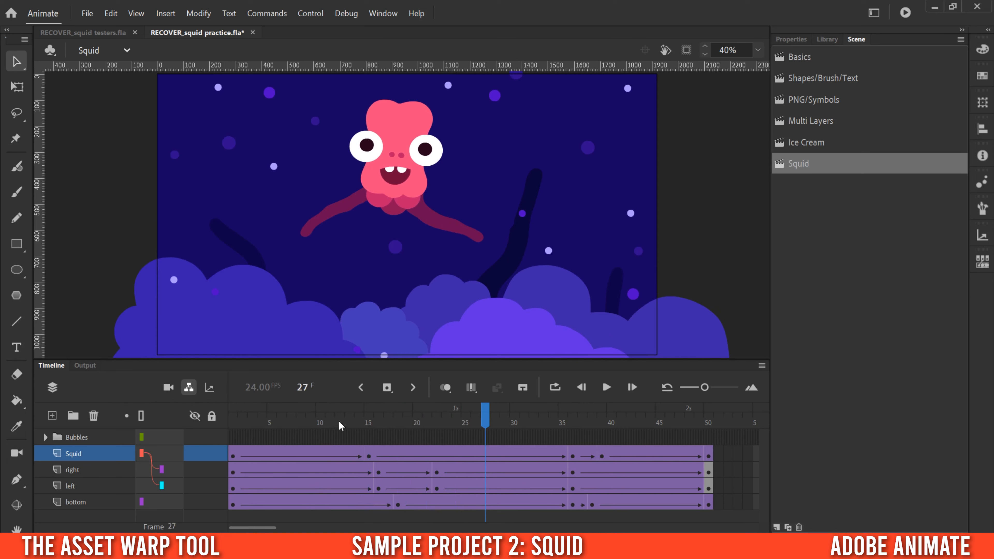
drag(342, 418, 200, 408)
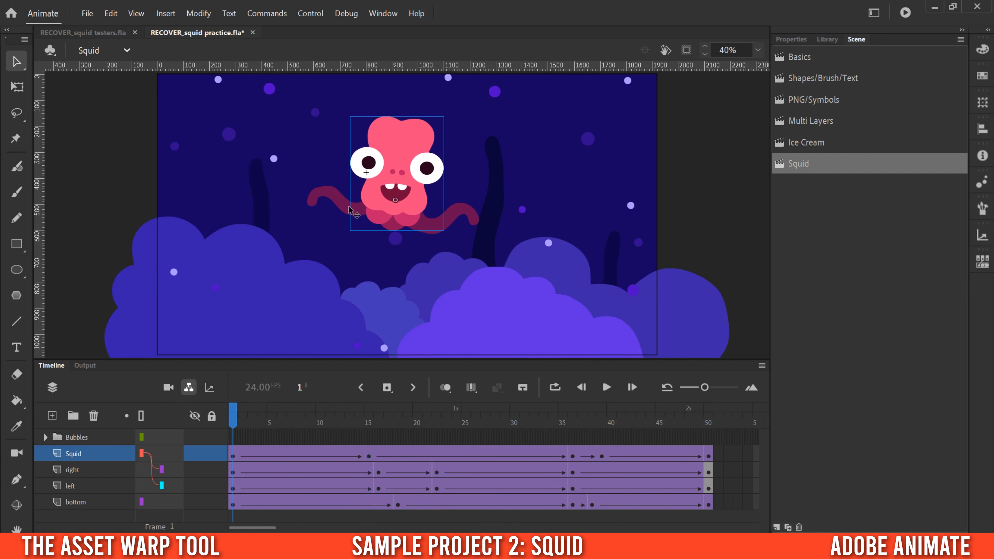
Add a new layer above the left layer and set the Classic Brush to the arm's dark red fill at size 40
click(78, 486)
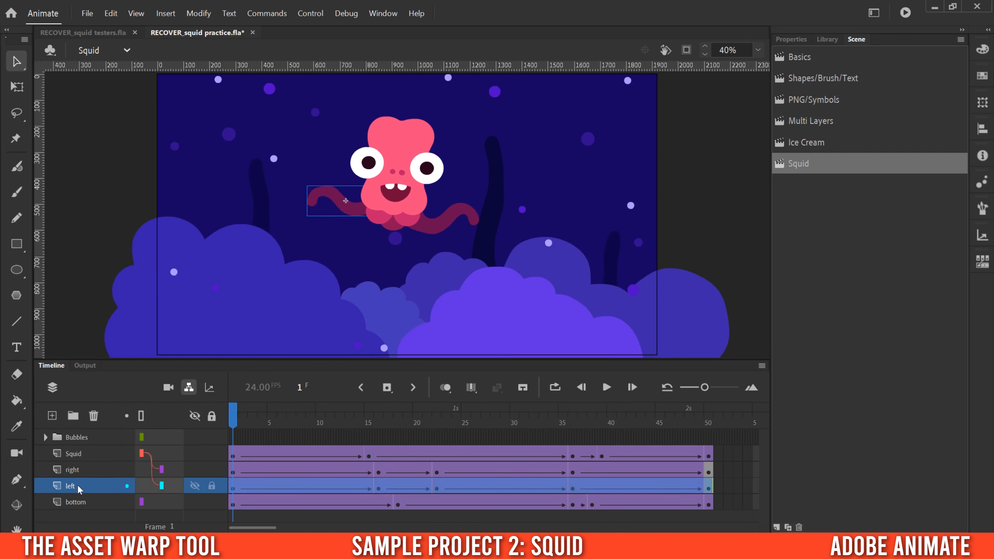
click(52, 415)
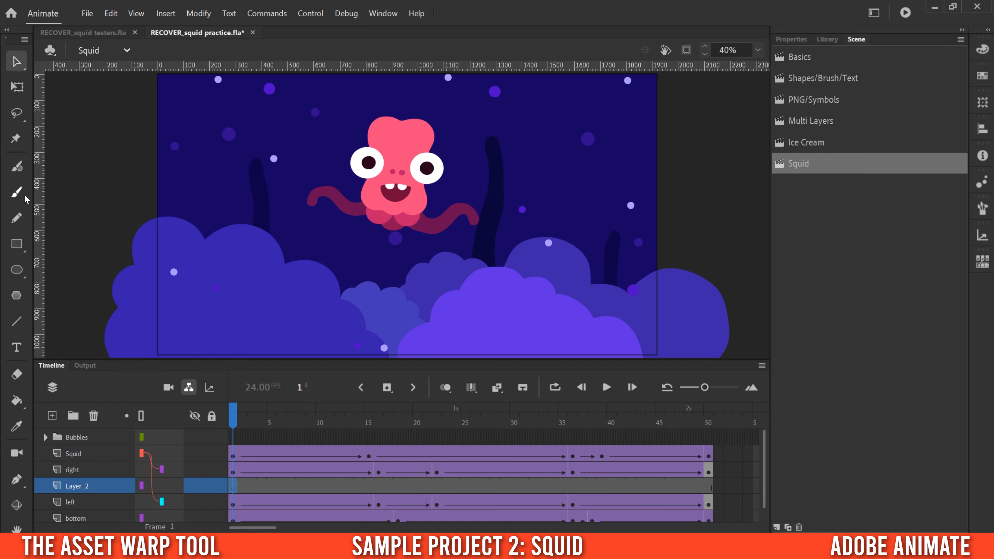
click(17, 192)
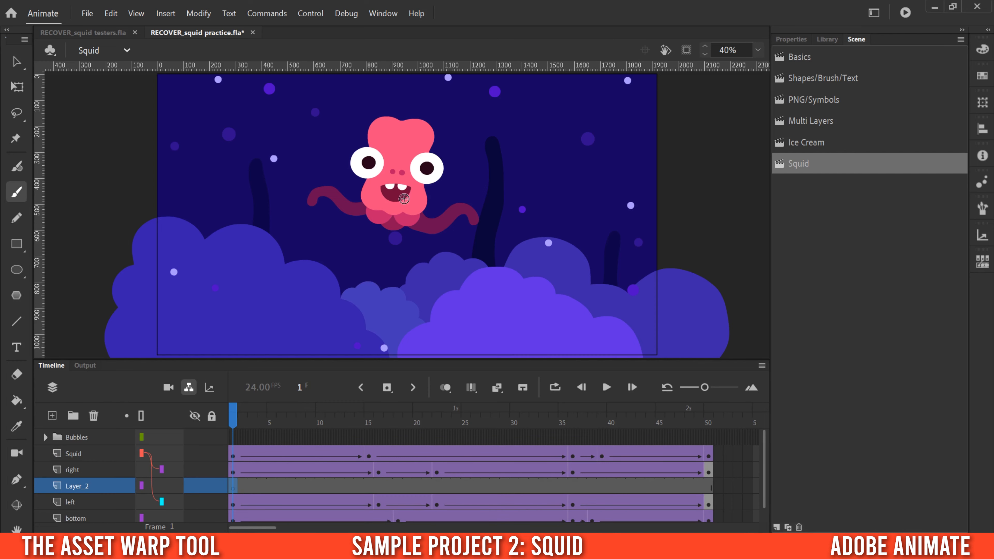
click(790, 39)
click(793, 184)
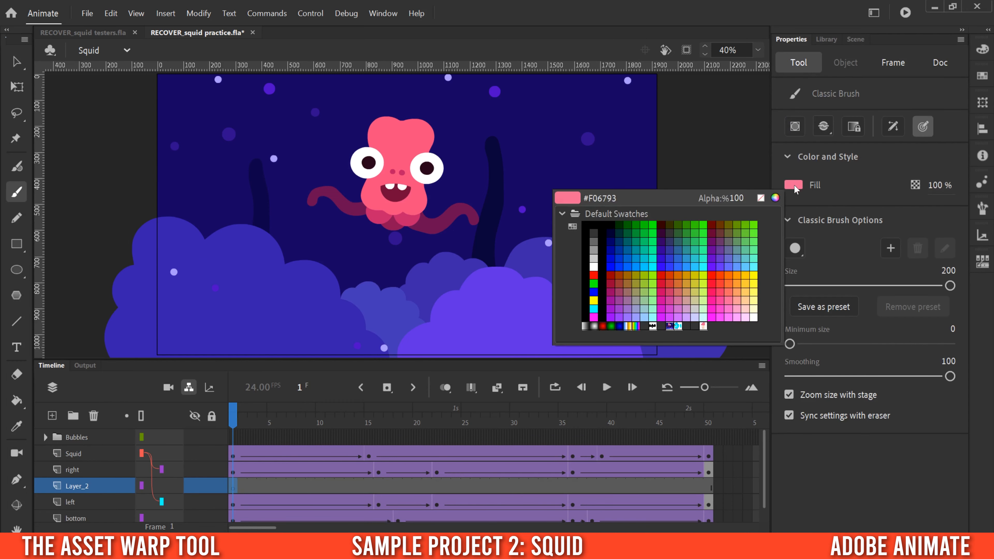
click(345, 204)
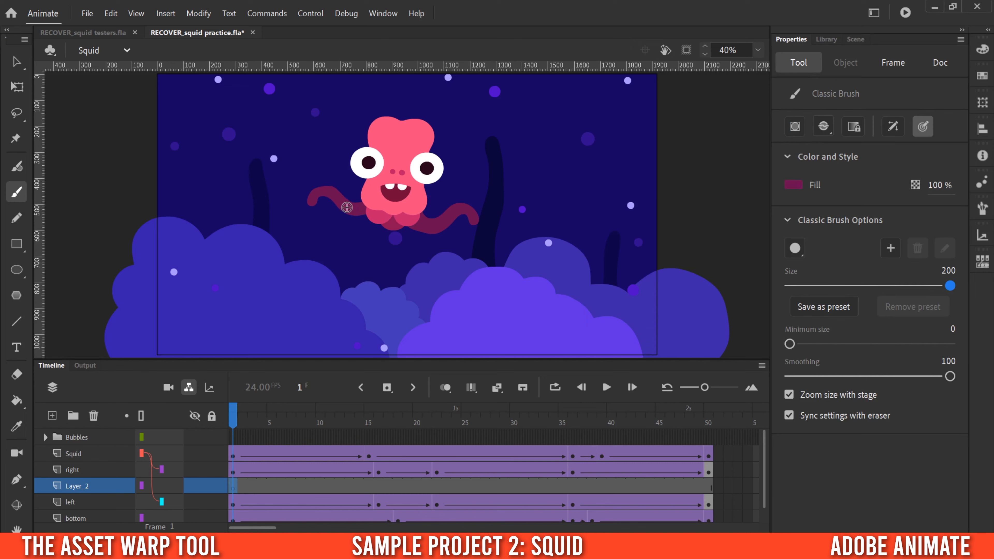
drag(949, 286, 821, 286)
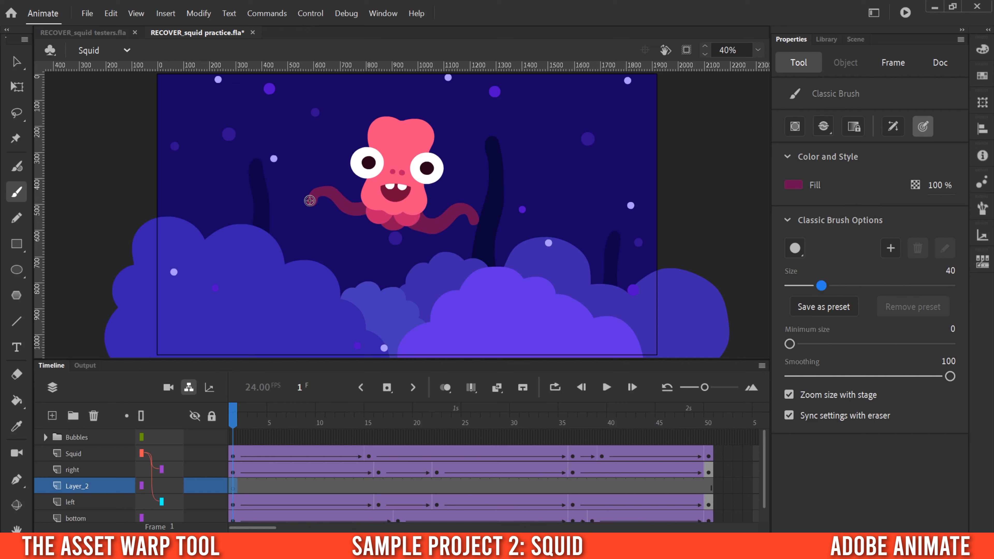
Paint a new left arm about 406 by 196 px on Layer_2 at frame 1, above the existing one and reaching the squid's body, redoing the stroke
click(233, 489)
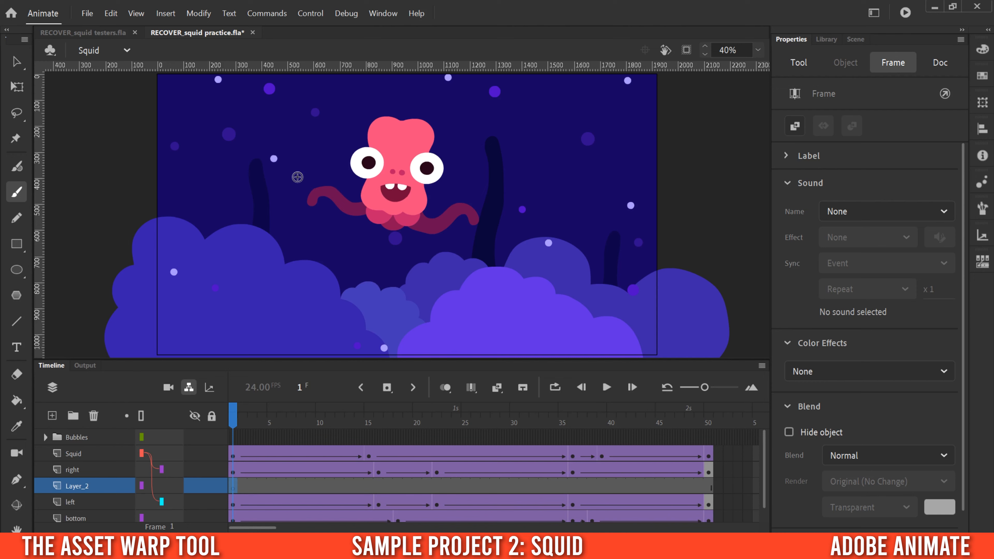
drag(292, 175, 377, 195)
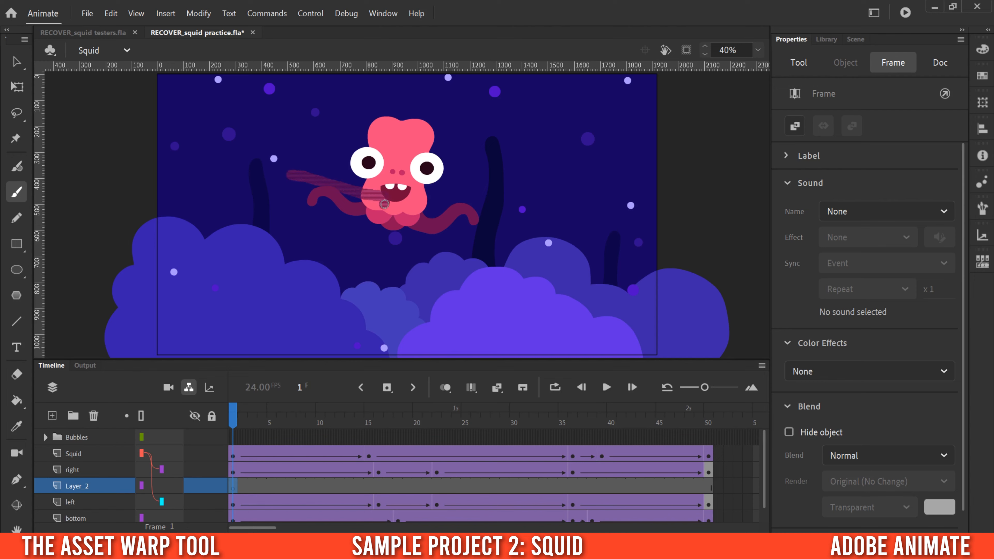
drag(385, 204, 290, 176)
key(ctrl+z)
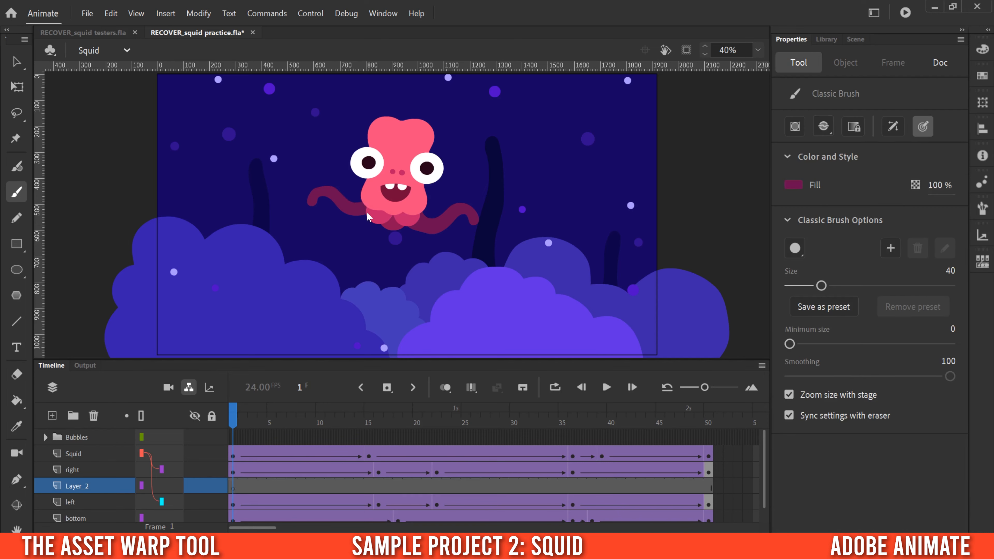
key(ctrl+y)
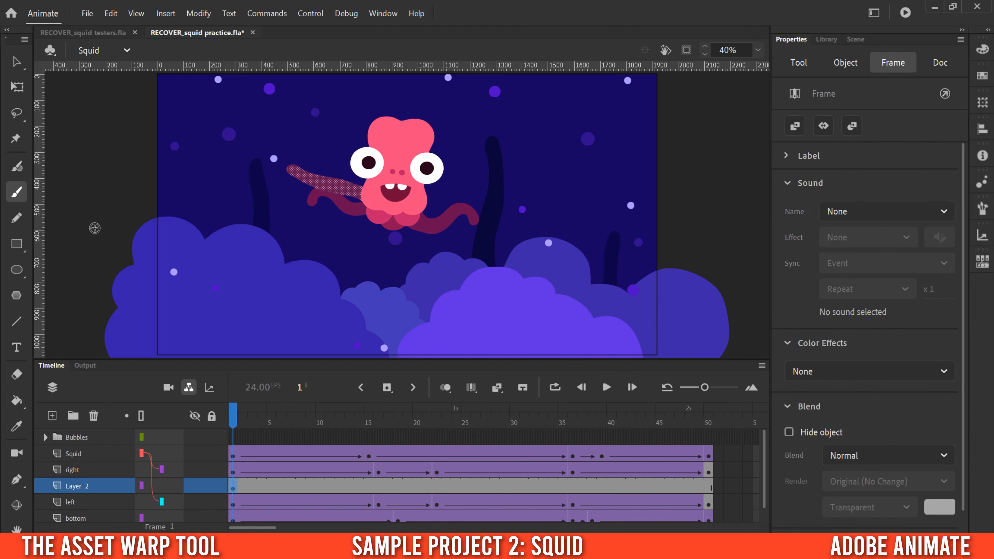
Add four Asset Warp pins to the new arm, one at each end and two between, and parent Layer_2 to the Squid layer
click(15, 138)
click(292, 169)
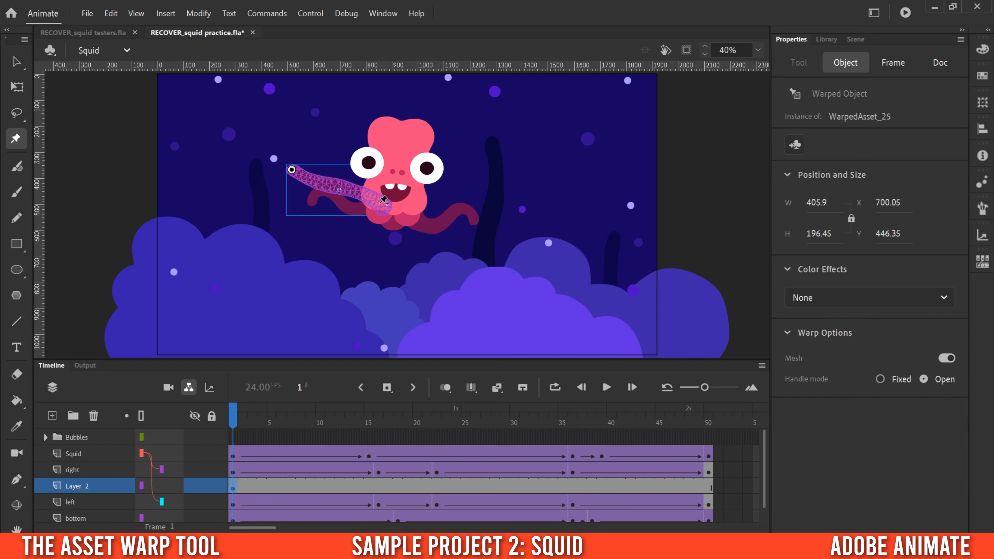
click(381, 205)
click(322, 184)
click(348, 190)
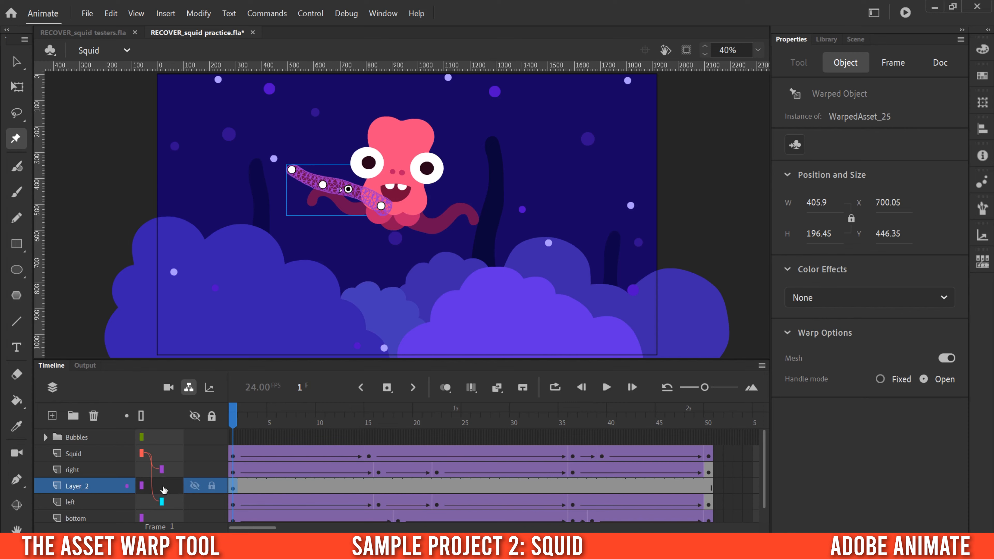
drag(168, 490, 161, 452)
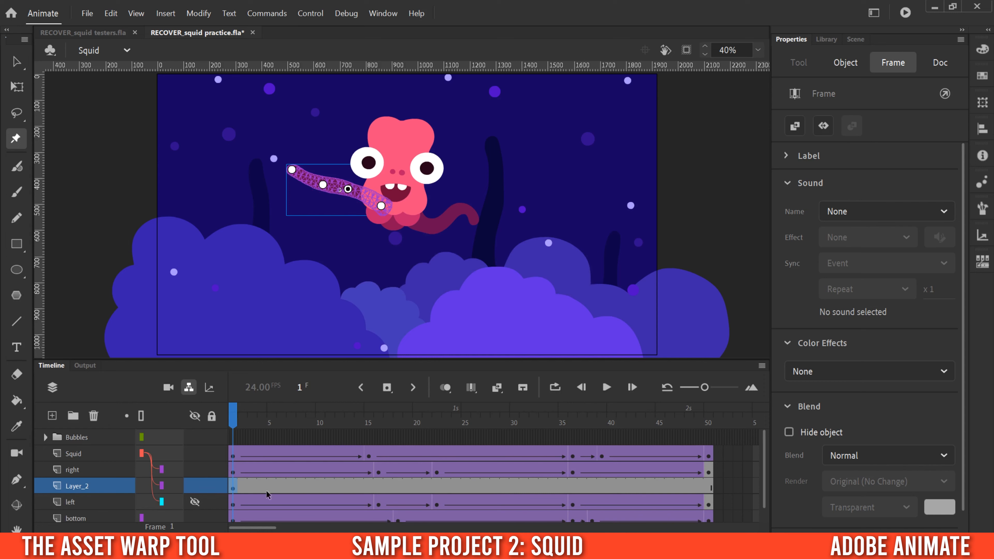
Hide the old left layer and create a classic tween on Layer_2
click(473, 485)
right_click(476, 486)
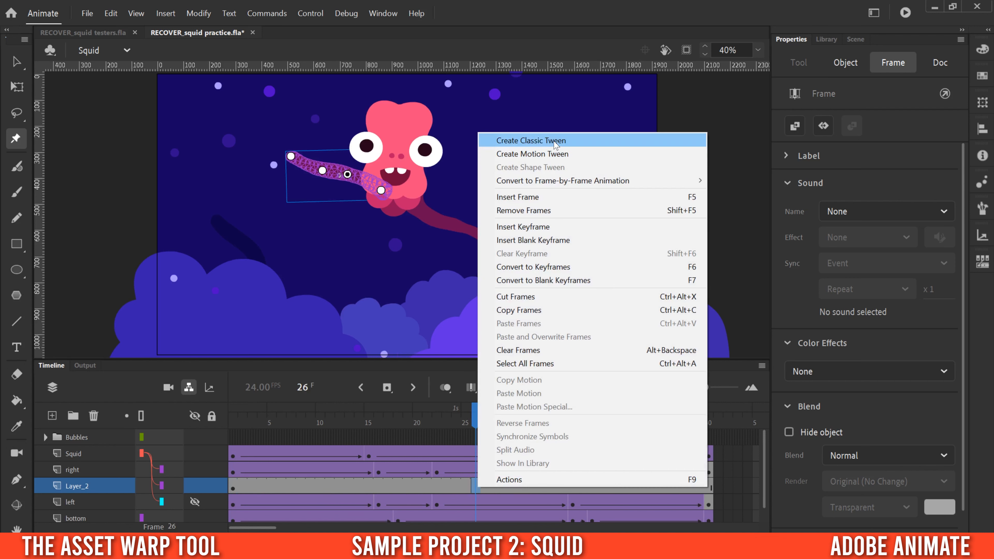
click(556, 138)
click(534, 485)
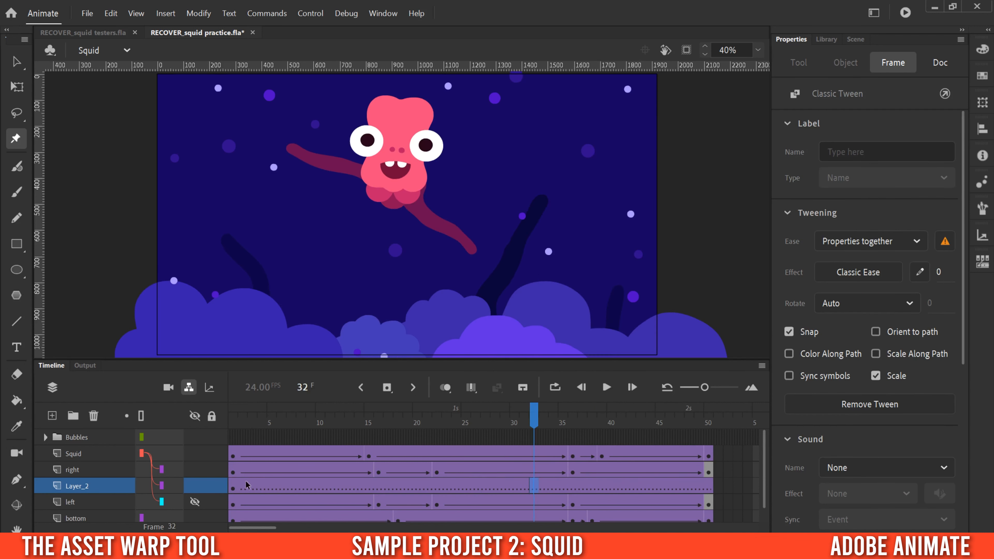
At frame 1, move the new left arm's outer three warp pins to bend it into a low S-shaped wave about 368 by 116 px
click(233, 489)
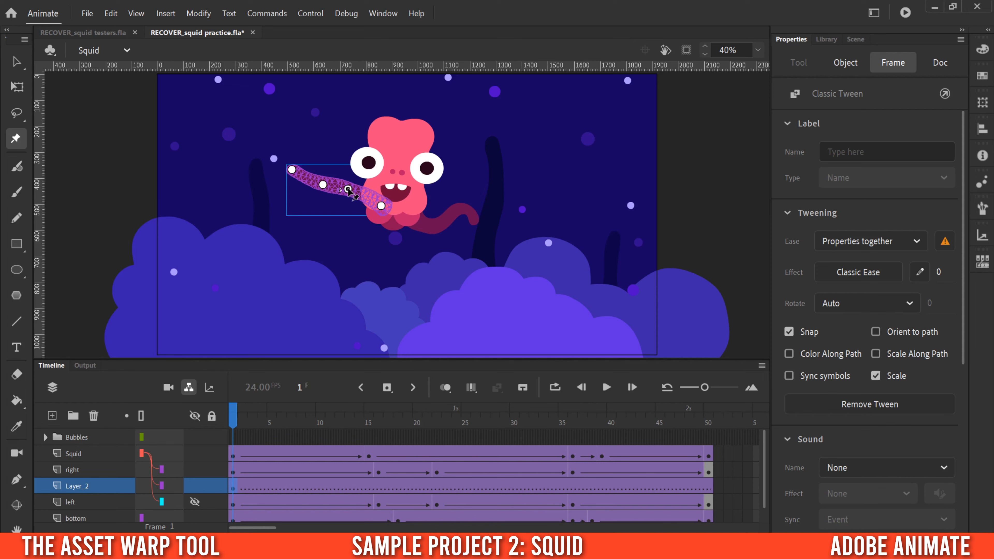
drag(348, 189, 347, 220)
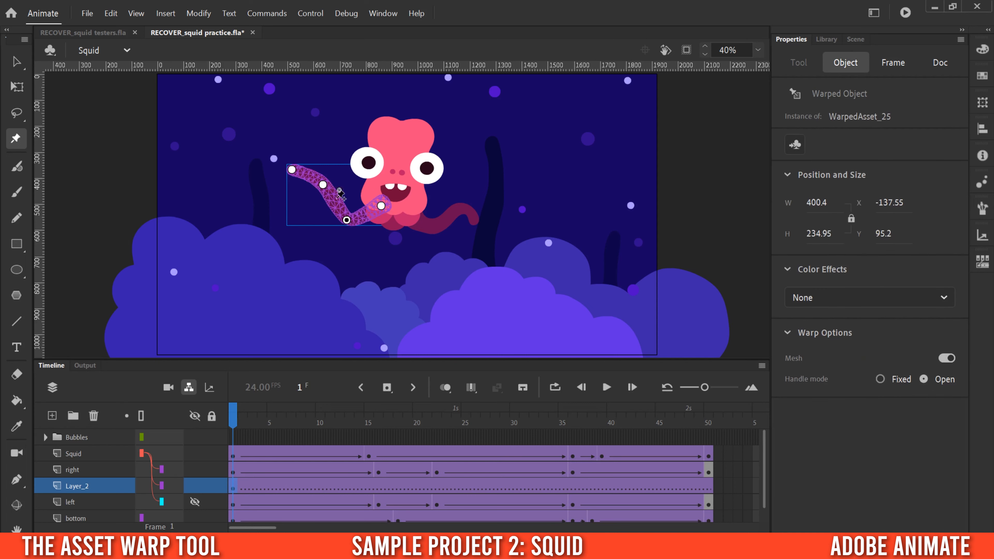
drag(323, 184, 319, 206)
drag(292, 169, 349, 218)
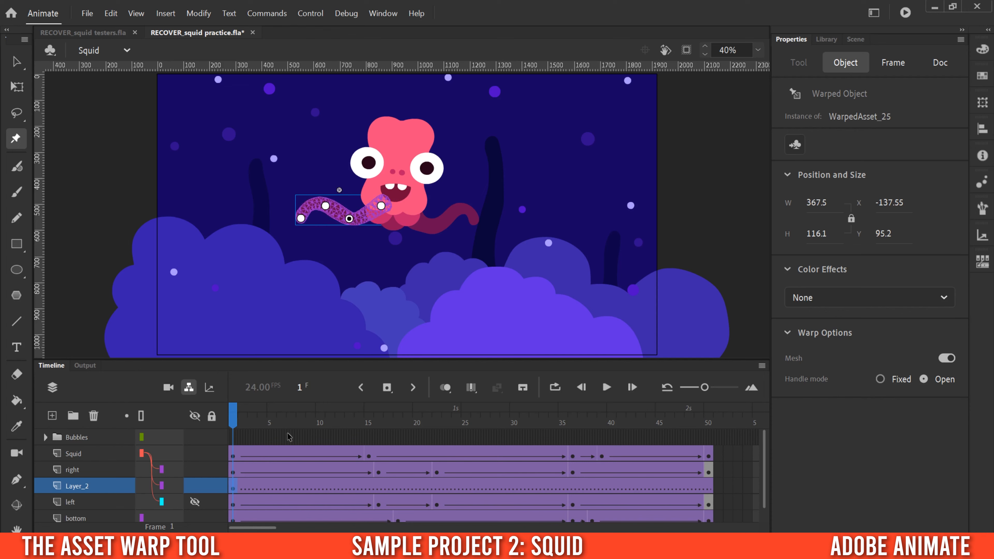
Insert a Layer_2 keyframe at frame 16 and flatten the left arm into a gentle wave about 380 by 112 px, raising its tip
drag(242, 421, 353, 425)
click(378, 487)
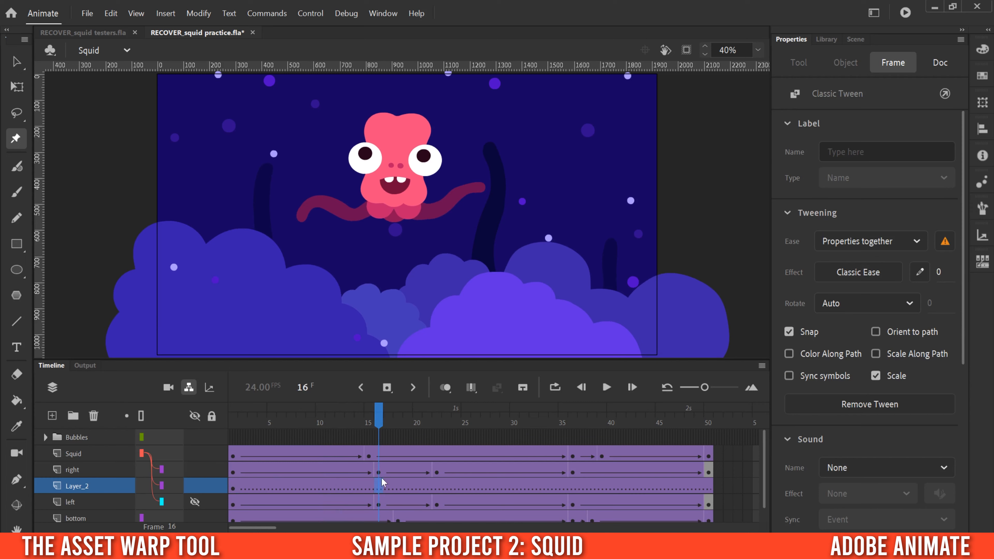
click(387, 388)
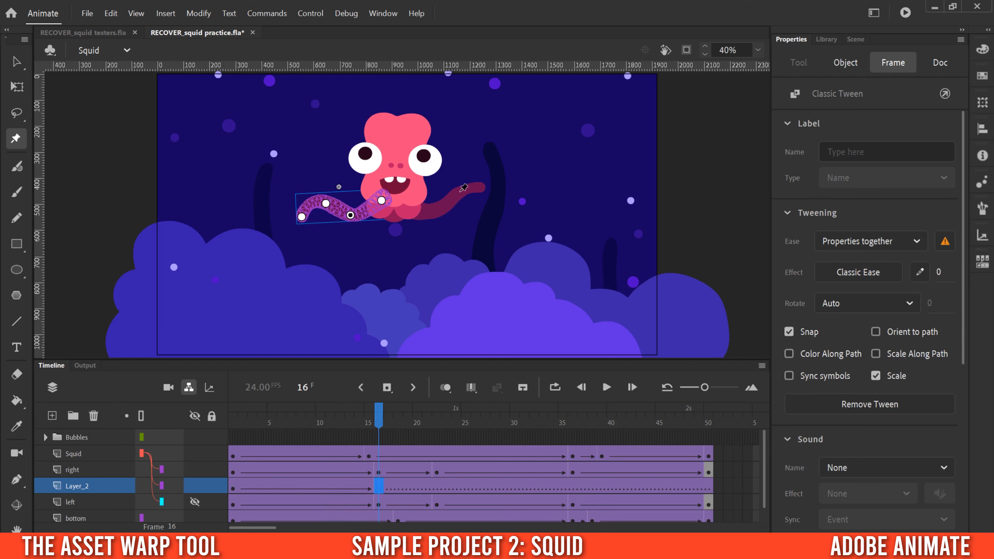
drag(351, 217, 298, 198)
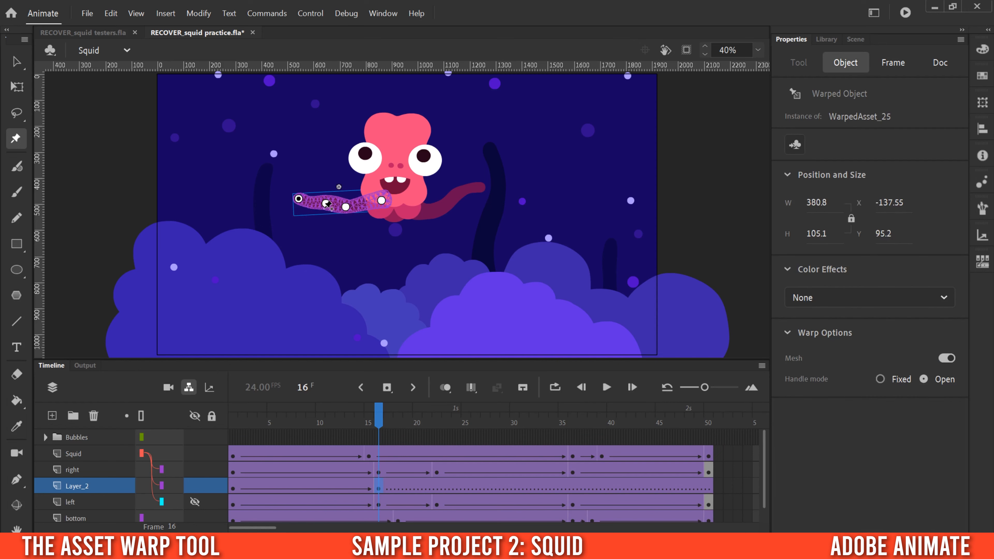
drag(326, 204, 328, 202)
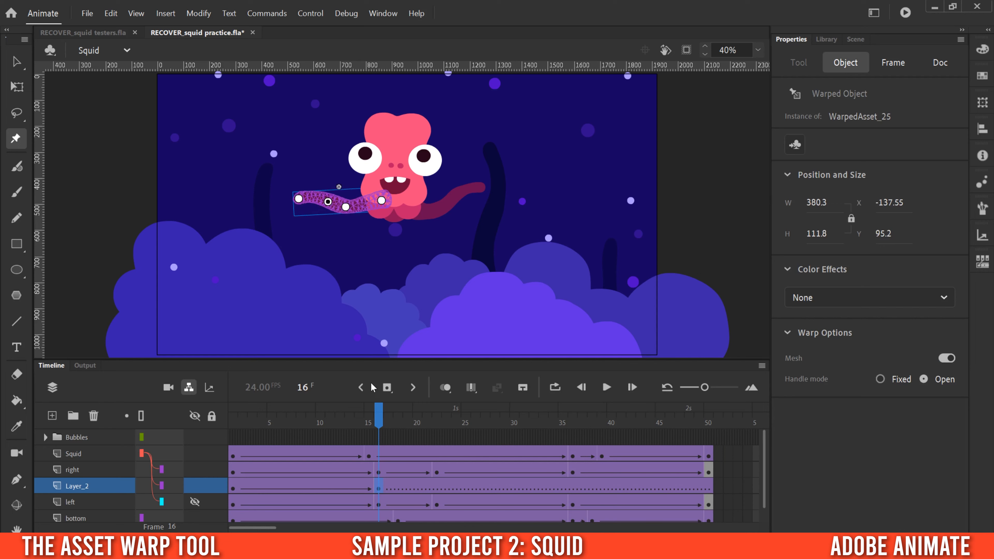
Insert a Layer_2 keyframe at frame 22 and lower the arm's tip and middle pins into a shallow sagging curve
drag(337, 425, 385, 426)
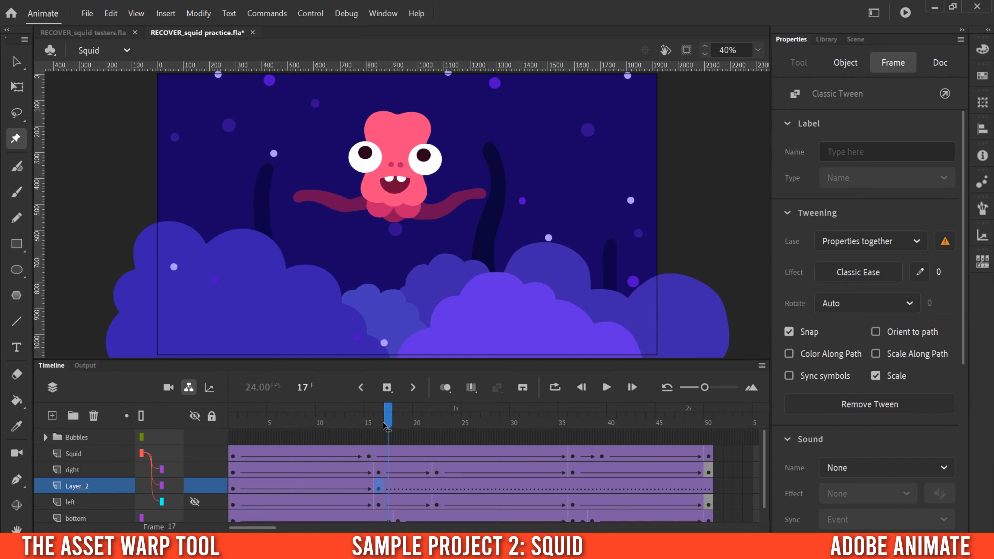
click(438, 490)
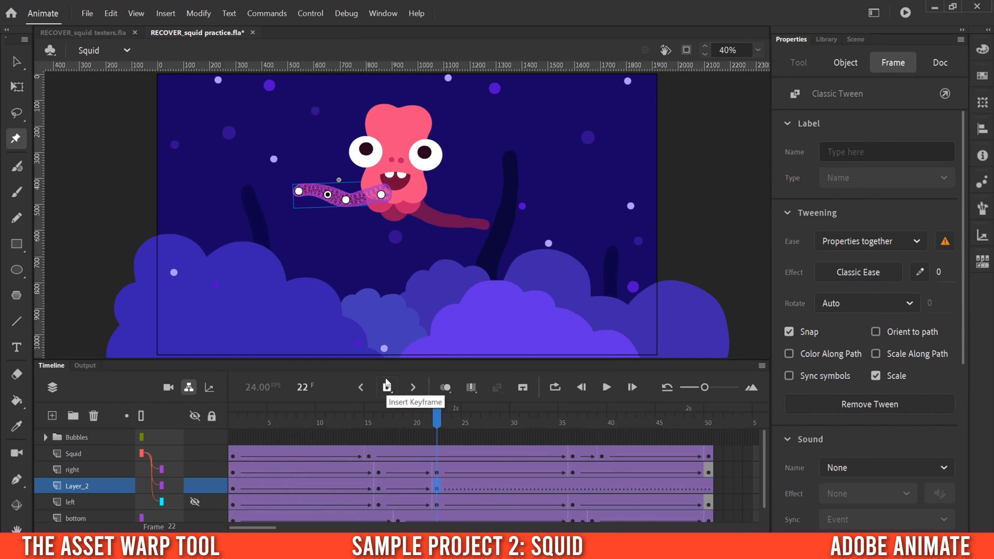
drag(347, 200, 298, 201)
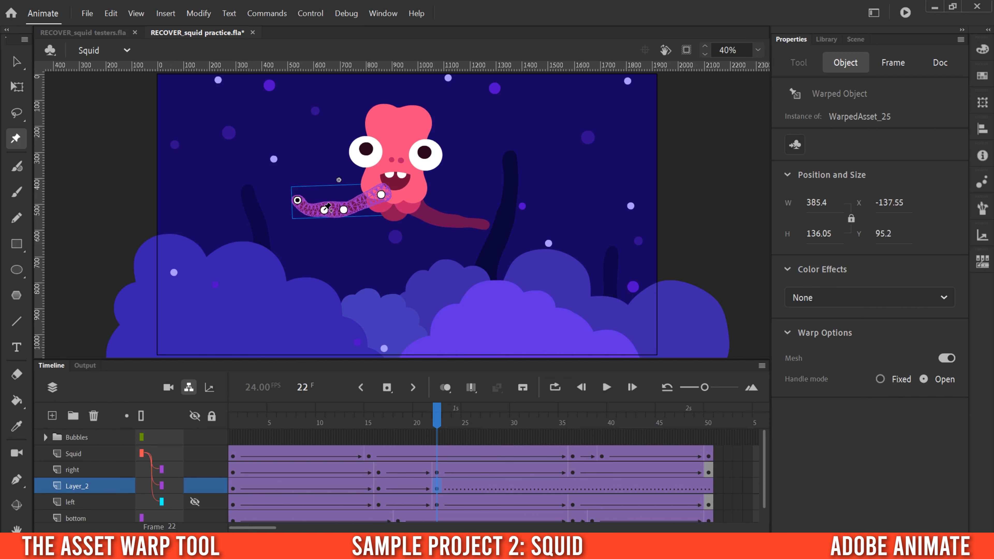
drag(324, 211, 325, 207)
Insert a Layer_2 keyframe at frame 36 and warp the left arm to trail downward from the body, about 320 by 375 px
drag(408, 404, 564, 406)
click(573, 487)
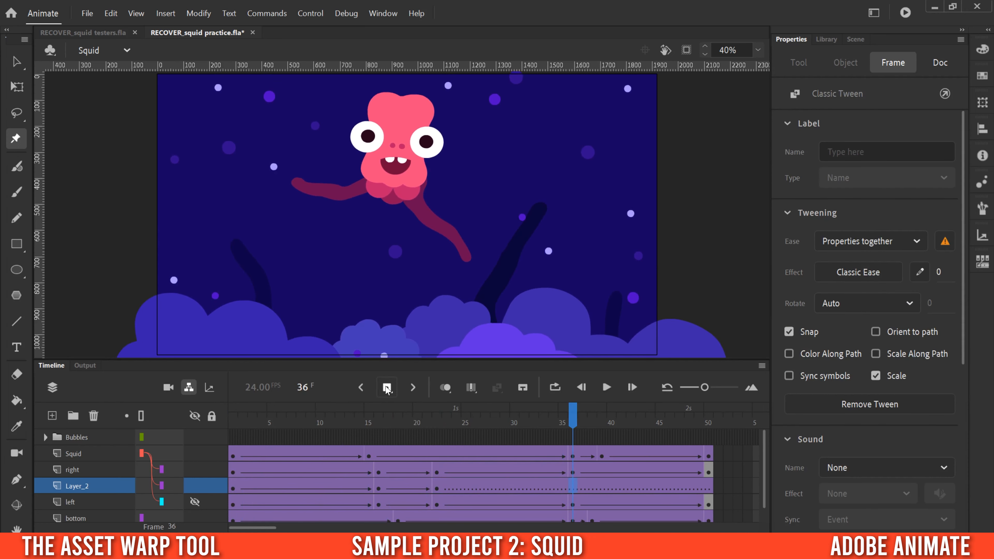
click(344, 191)
drag(342, 193, 329, 222)
drag(296, 183, 312, 268)
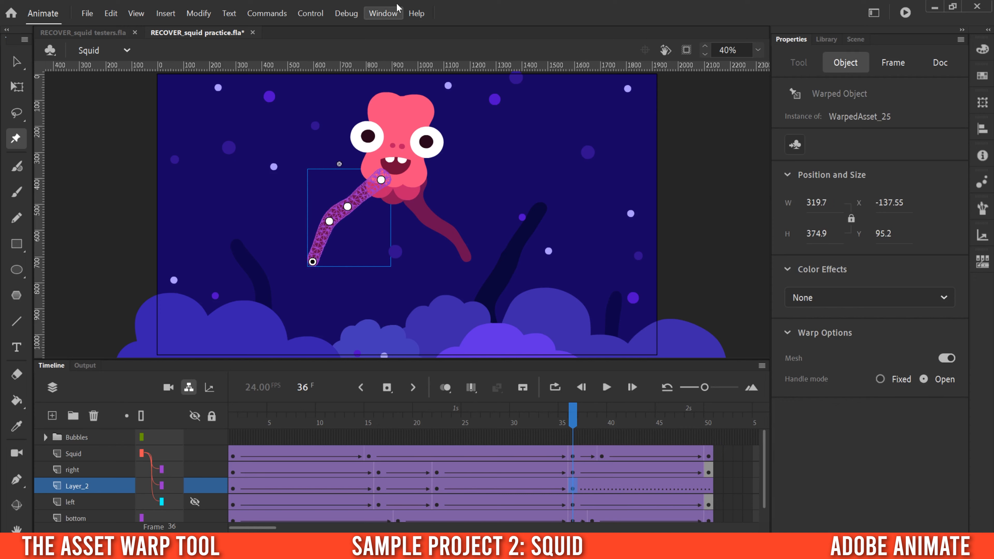
Insert a Layer_2 keyframe at frame 50 and reposition the left arm's middle pins, pulling its tip upward
drag(575, 419, 708, 418)
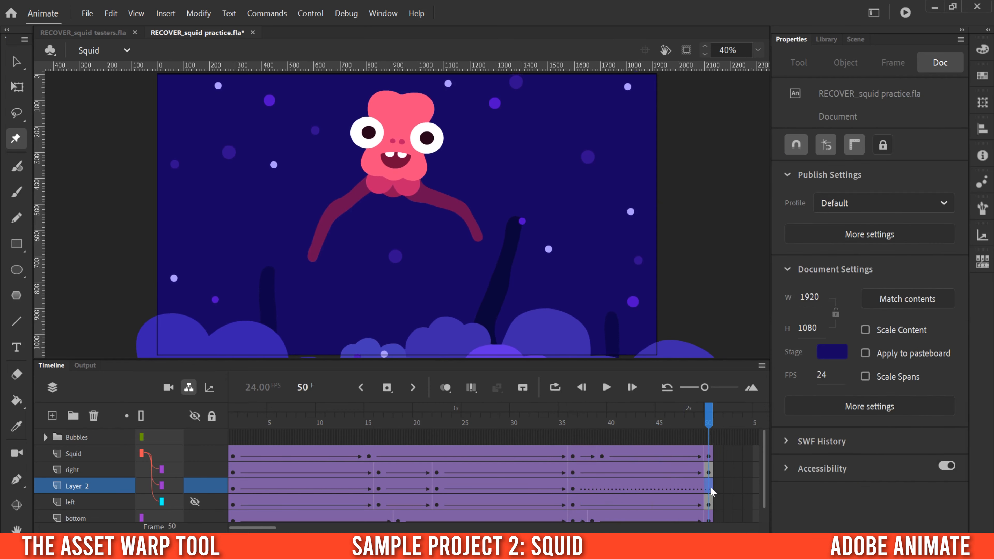
click(388, 389)
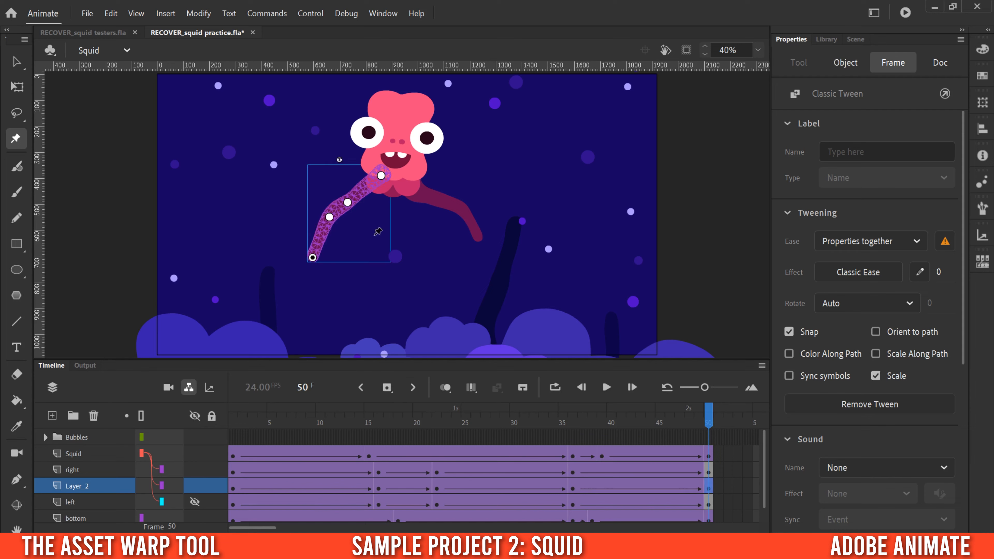
mouse_move(347, 204)
mouse_down()
mouse_move(347, 193)
mouse_move(329, 209)
mouse_up()
drag(312, 257, 325, 204)
Play the animation from frame 1 and scrub through the timeline to review the new left arm's motion
drag(633, 420, 184, 391)
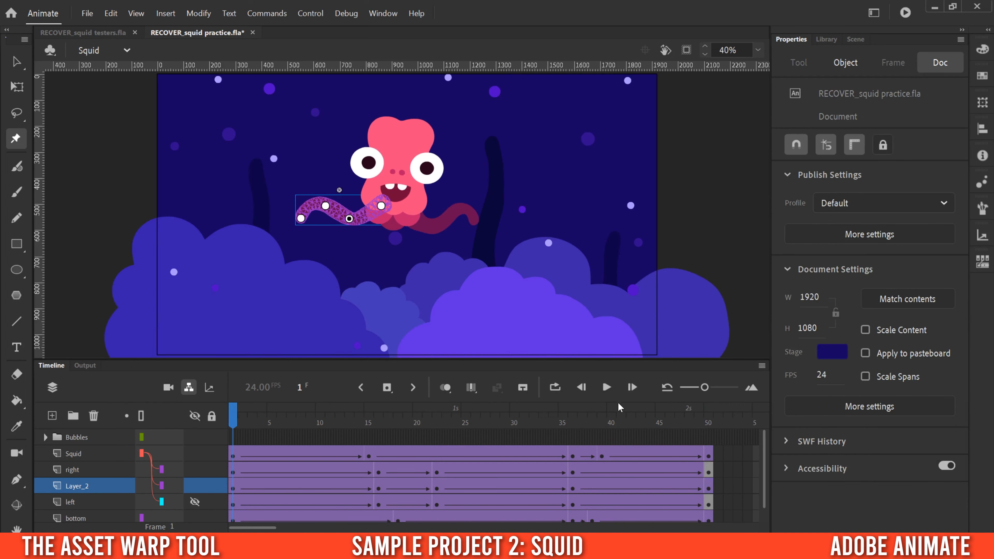
click(606, 387)
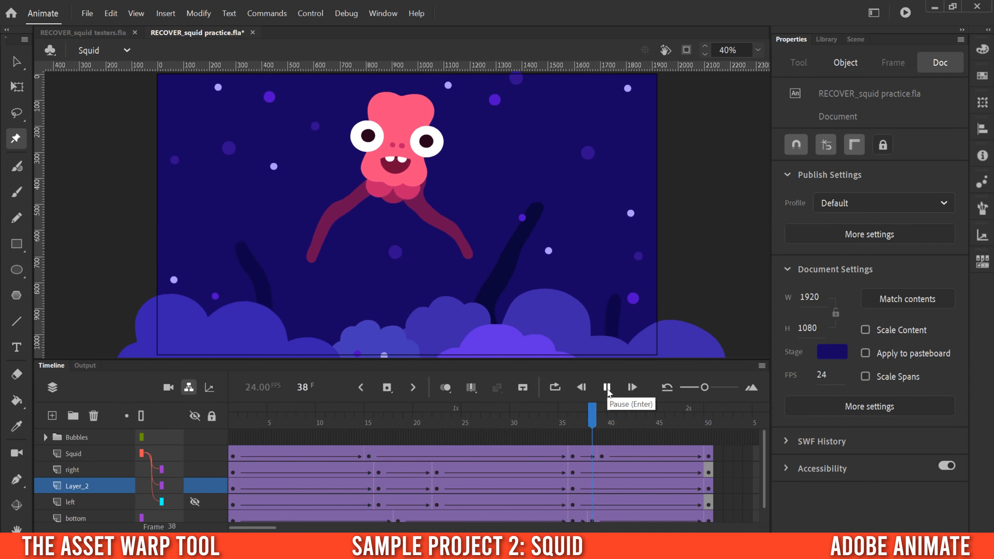
drag(352, 426, 233, 421)
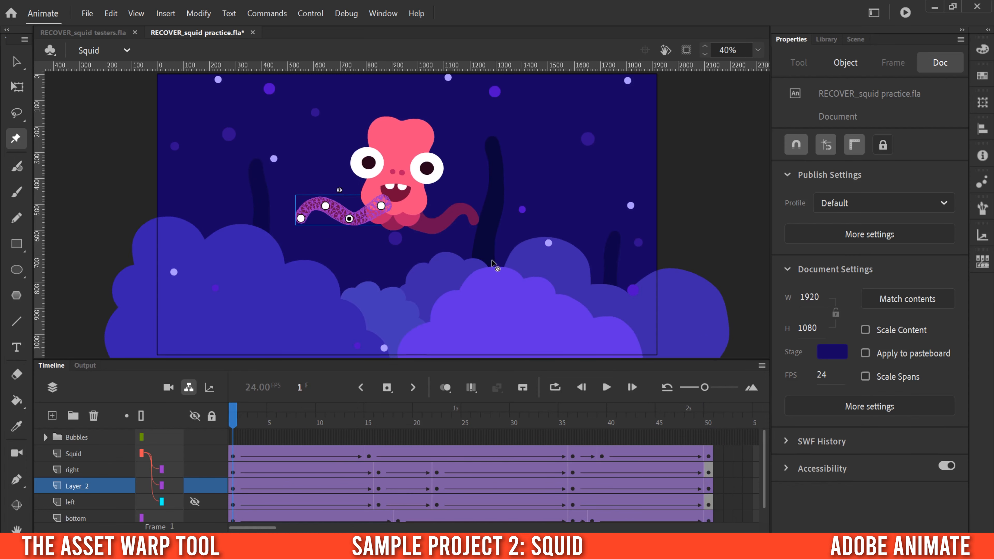
drag(216, 411, 714, 437)
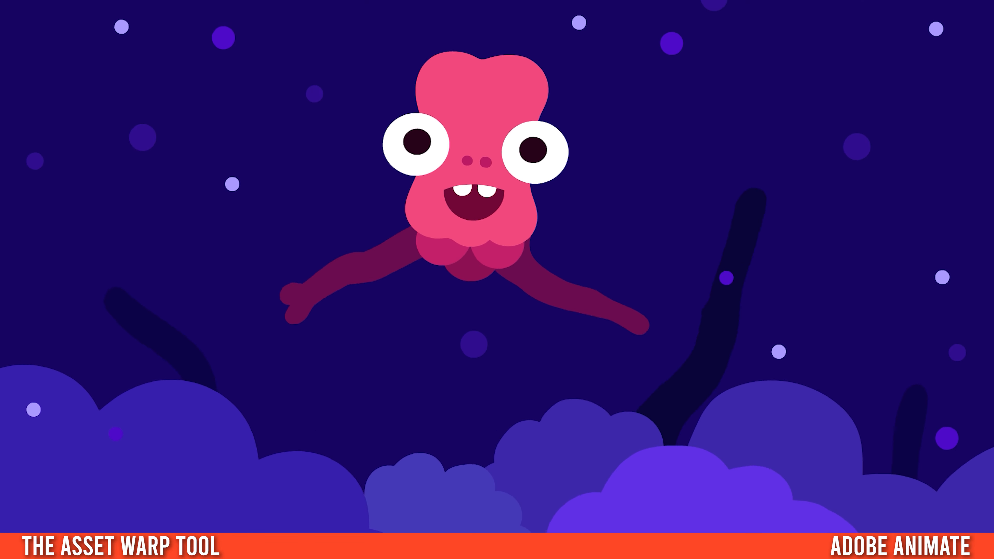